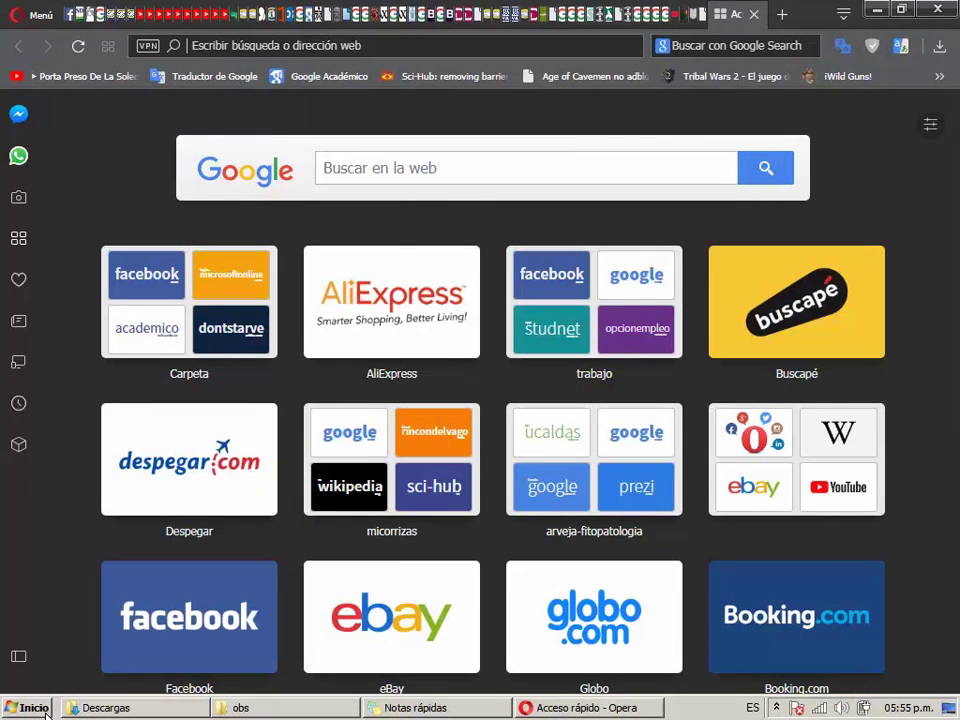
Step: Search the computer's programs and files for "deamon tool", and clear the search text
click(22, 710)
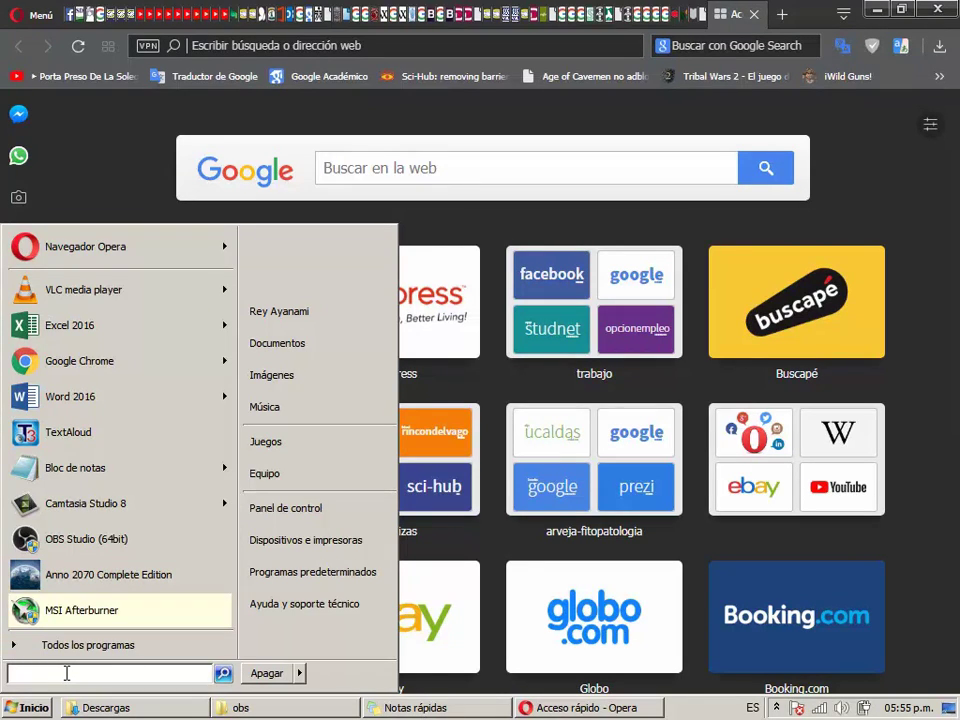
text(deamon t)
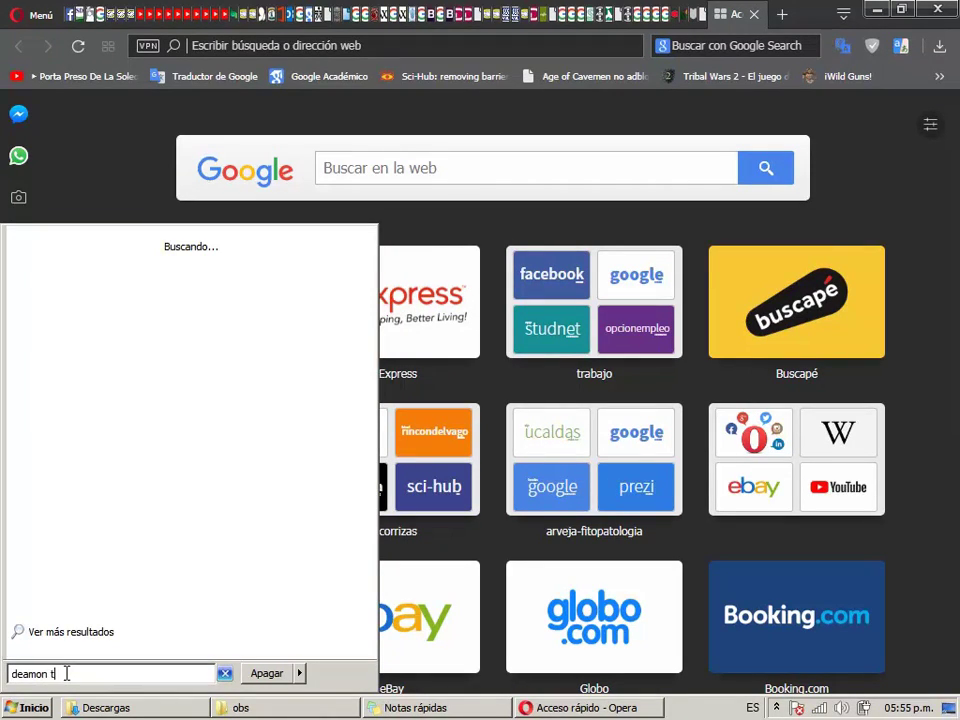
text(ool)
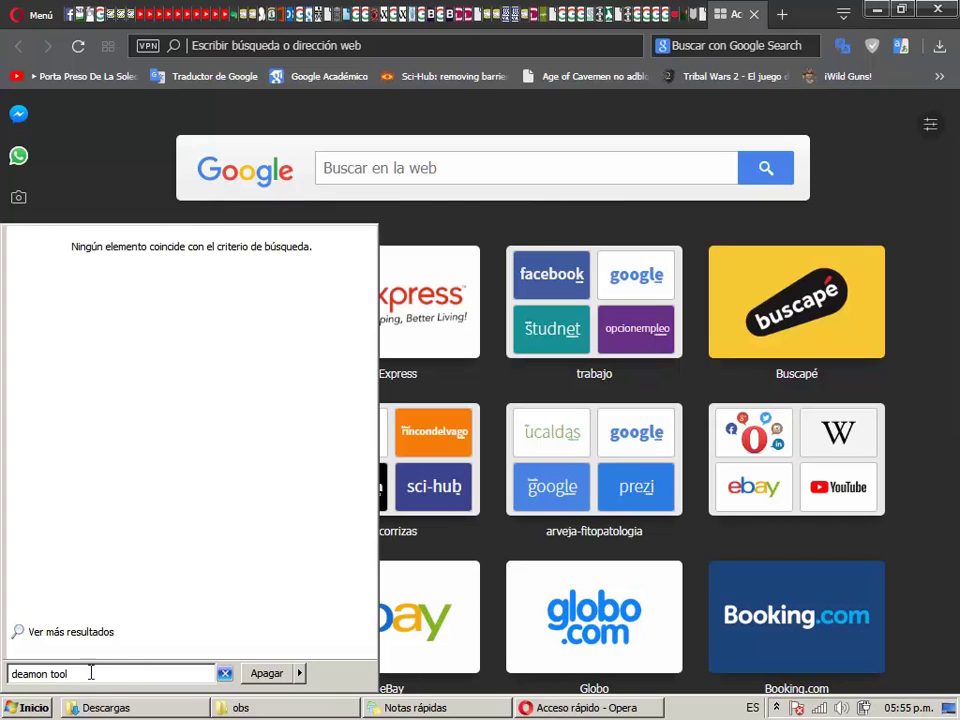
drag(126, 673, 17, 682)
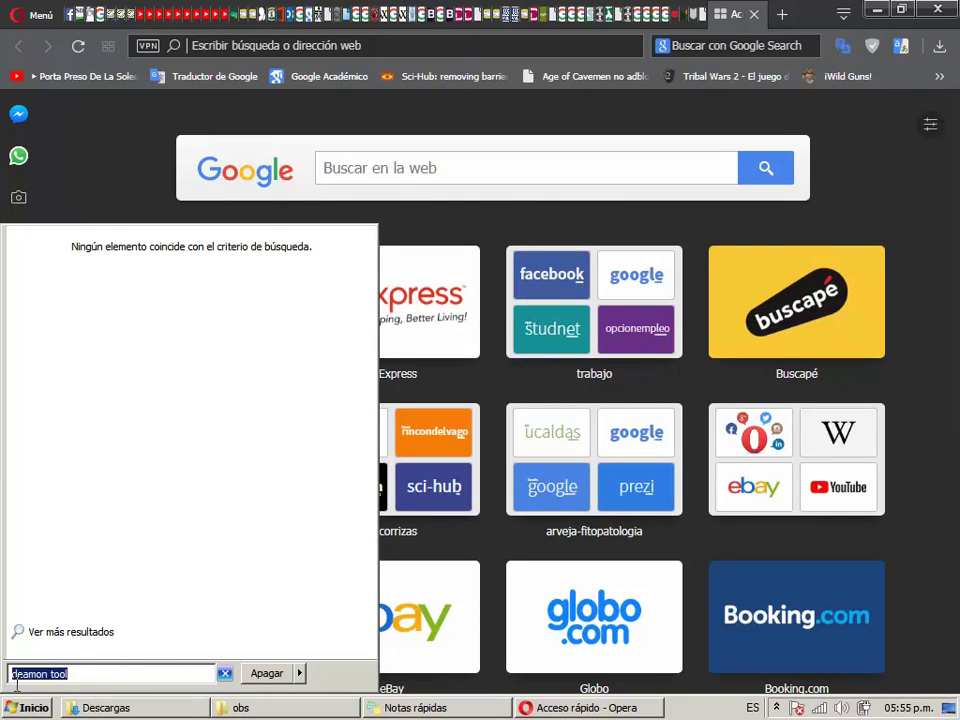
click(97, 683)
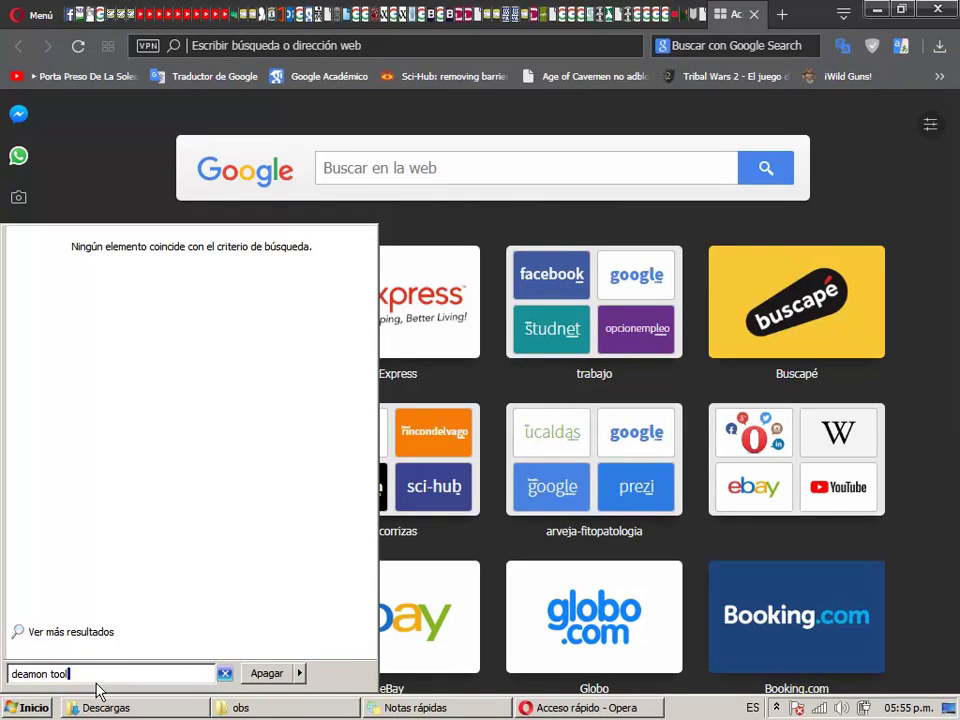
key(BackSpace)
key(BackSpace)
key(BackSpace)
key(BackSpace)
key(BackSpace)
key(BackSpace)
key(BackSpace)
key(BackSpace)
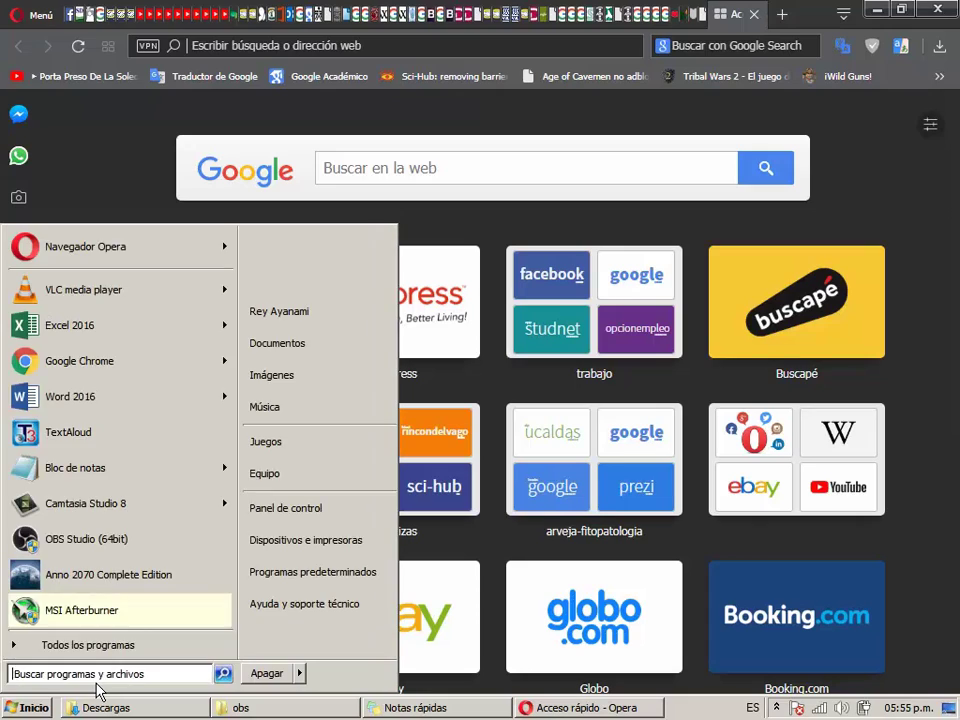
Step: Open the Control Panel with its items shown as Iconos pequeños, and go to Programas y características
click(266, 508)
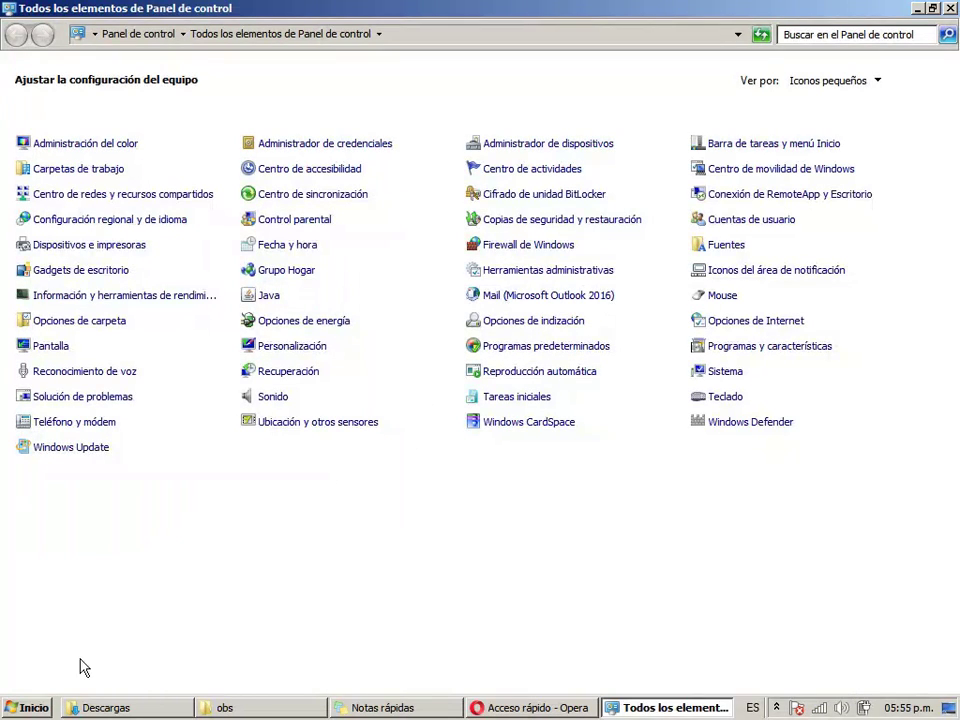
click(27, 707)
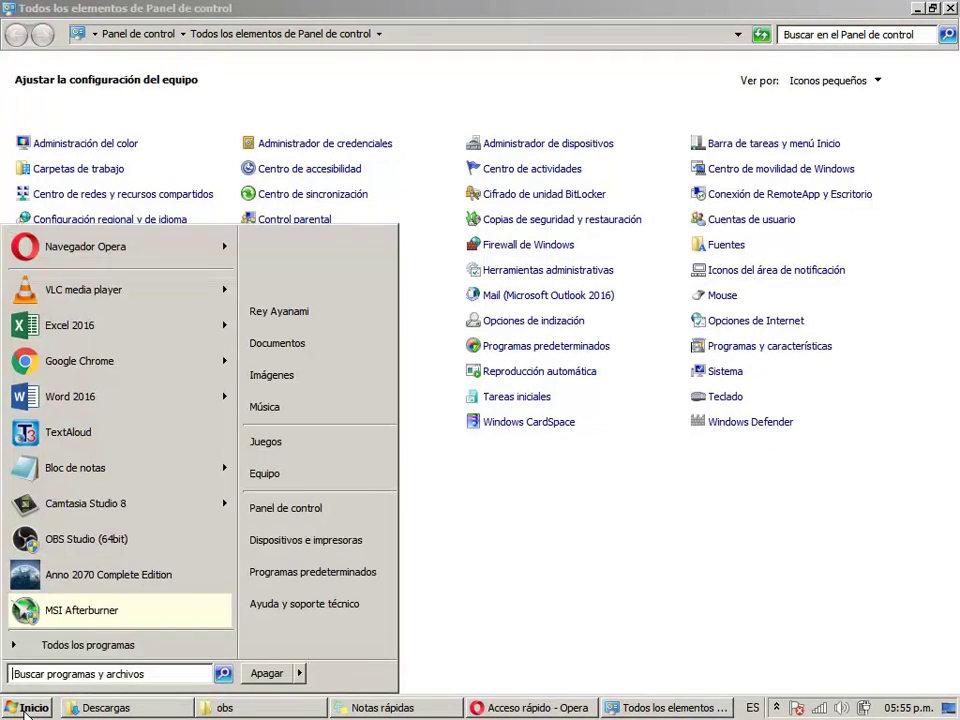
click(294, 512)
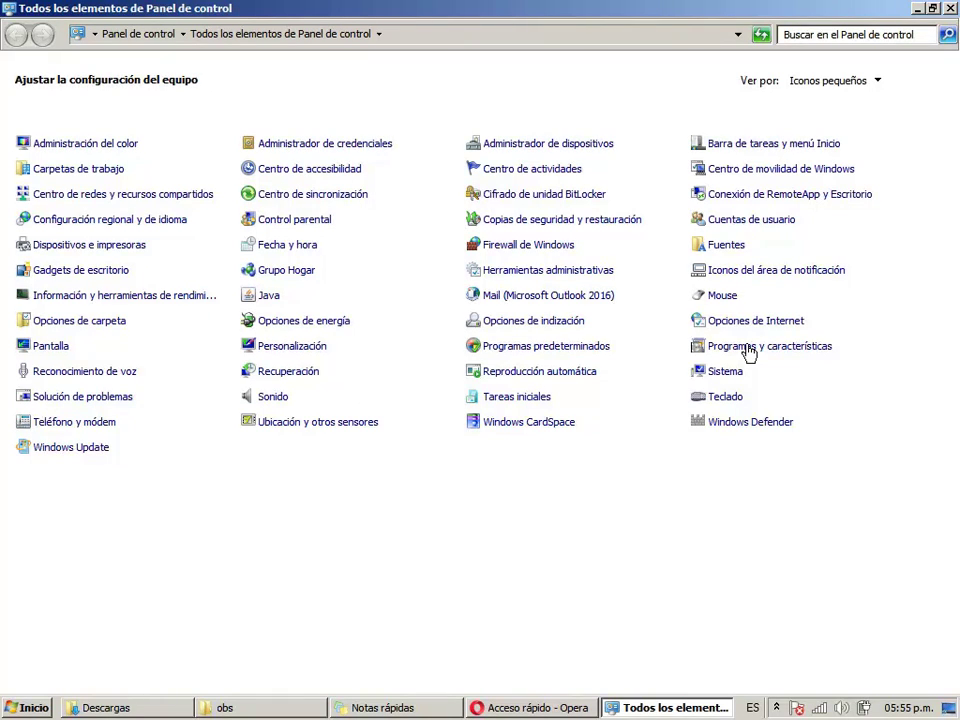
click(818, 82)
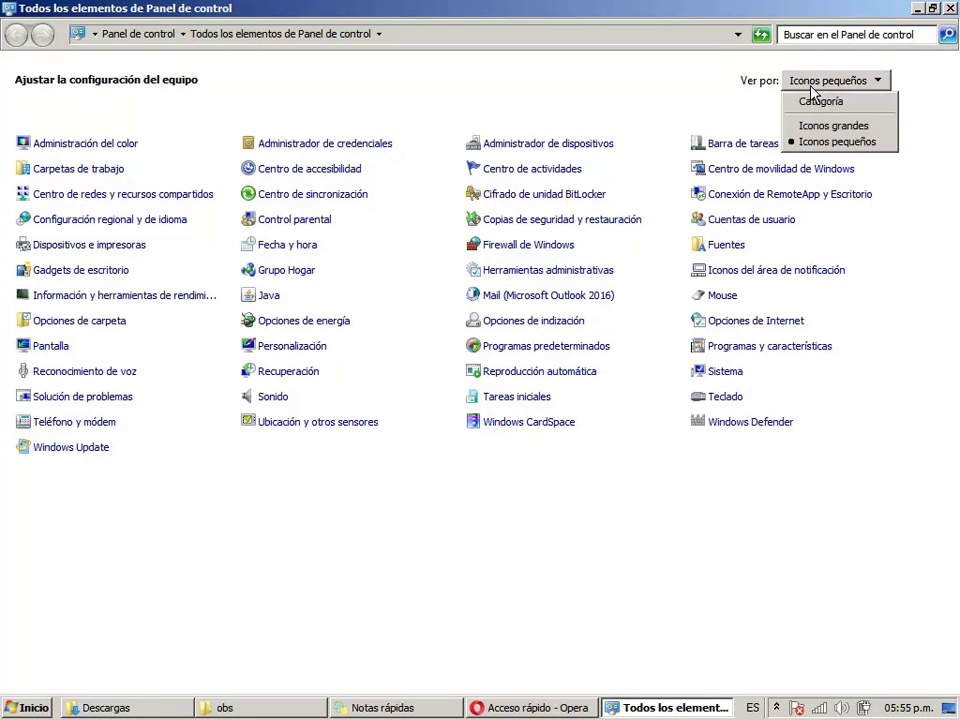
click(827, 147)
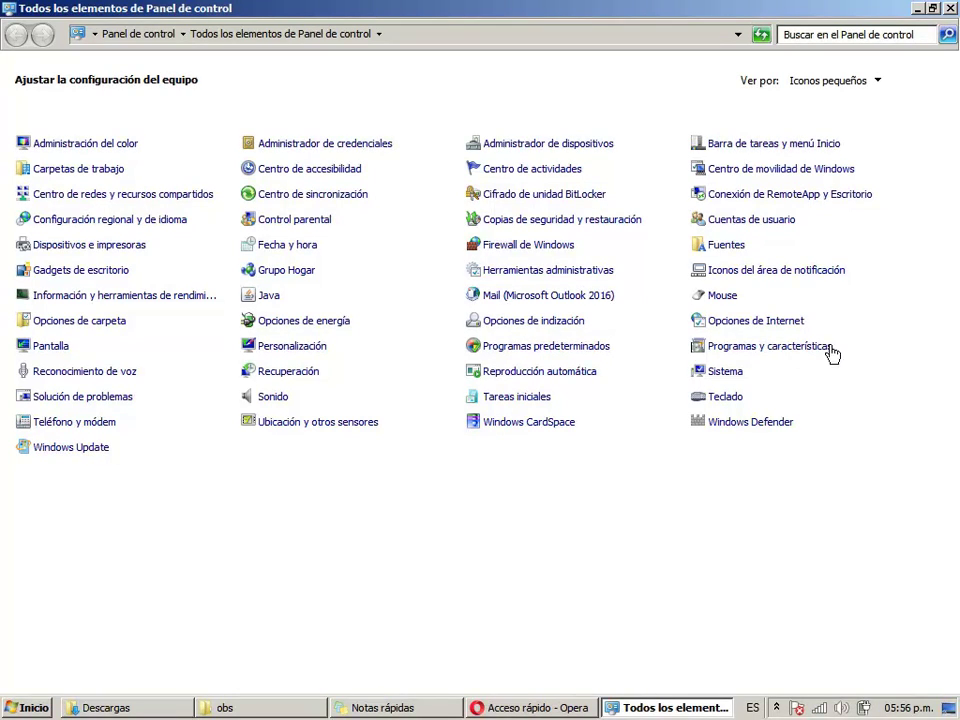
click(745, 355)
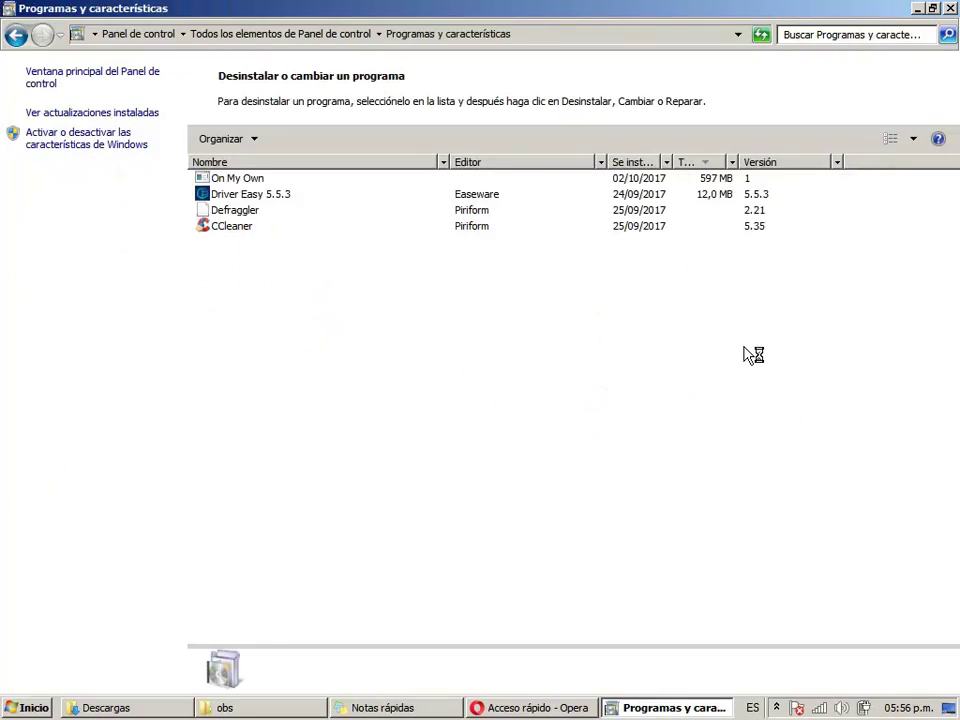
Step: Sort the installed programs by name and select DAEMON Tools Pro in the list
click(270, 203)
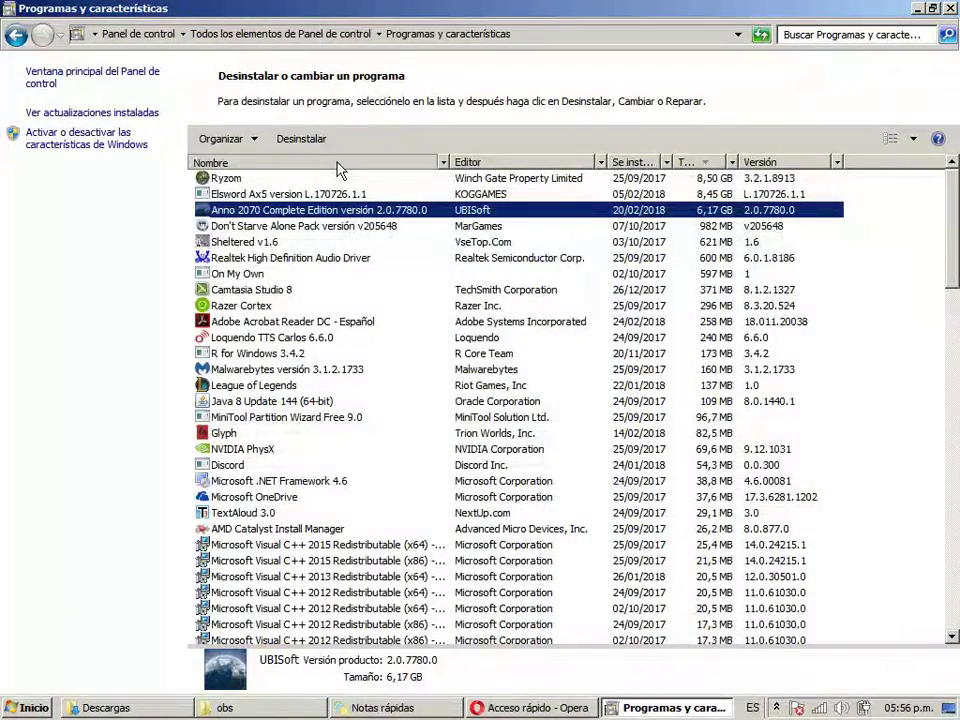
click(337, 163)
scroll(318, 357, down, 2)
scroll(318, 357, down, 3)
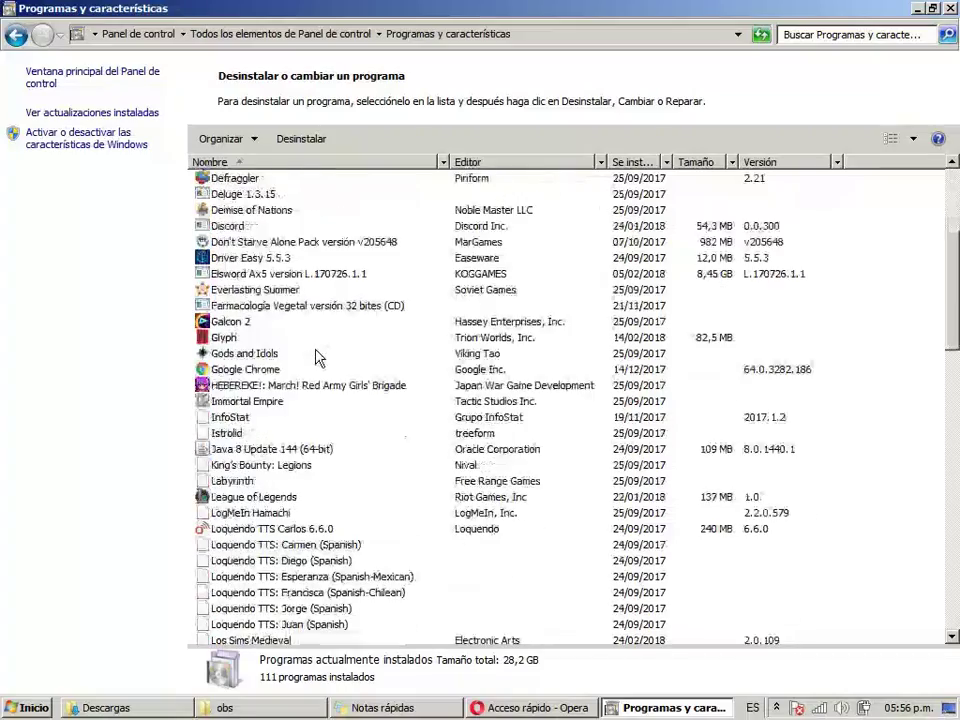
click(281, 353)
scroll(283, 354, down, 2)
scroll(283, 354, down, 7)
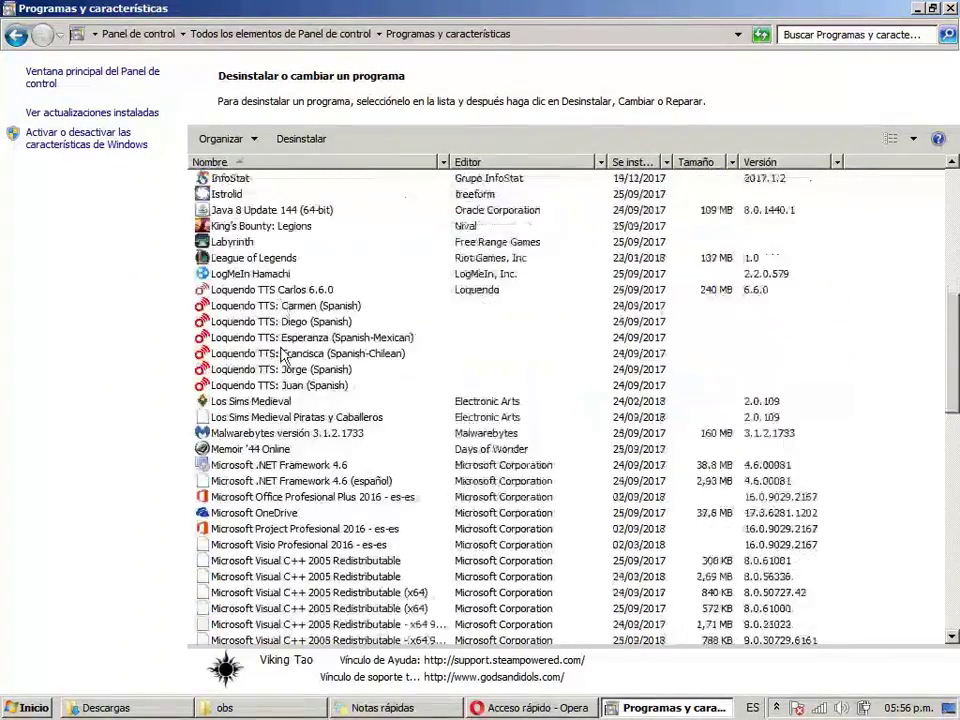
scroll(283, 354, up, 7)
scroll(283, 354, up, 7)
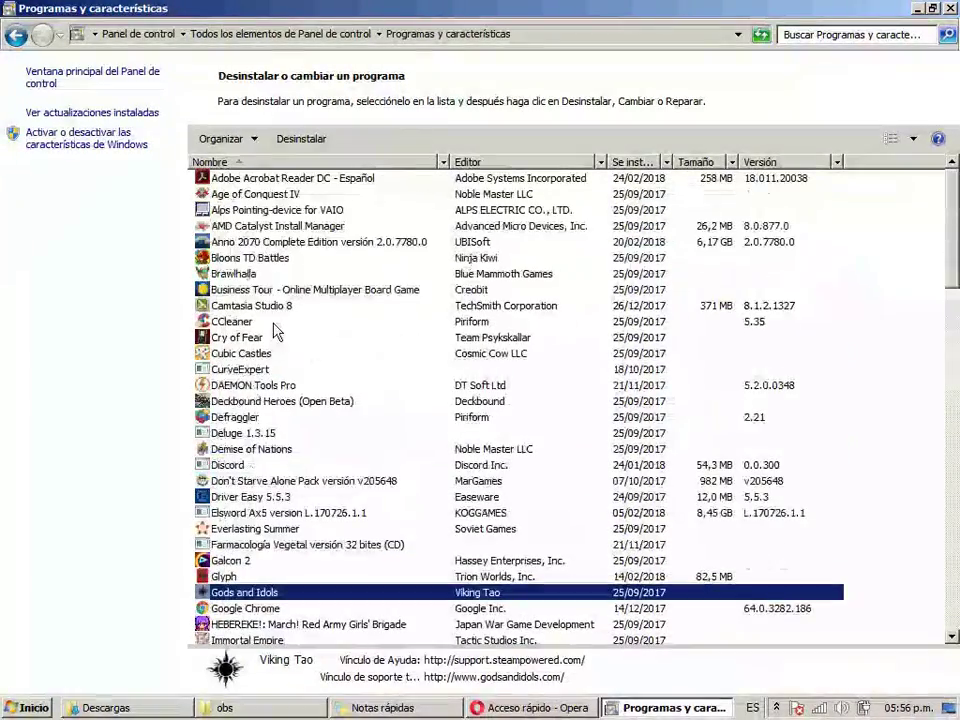
click(258, 388)
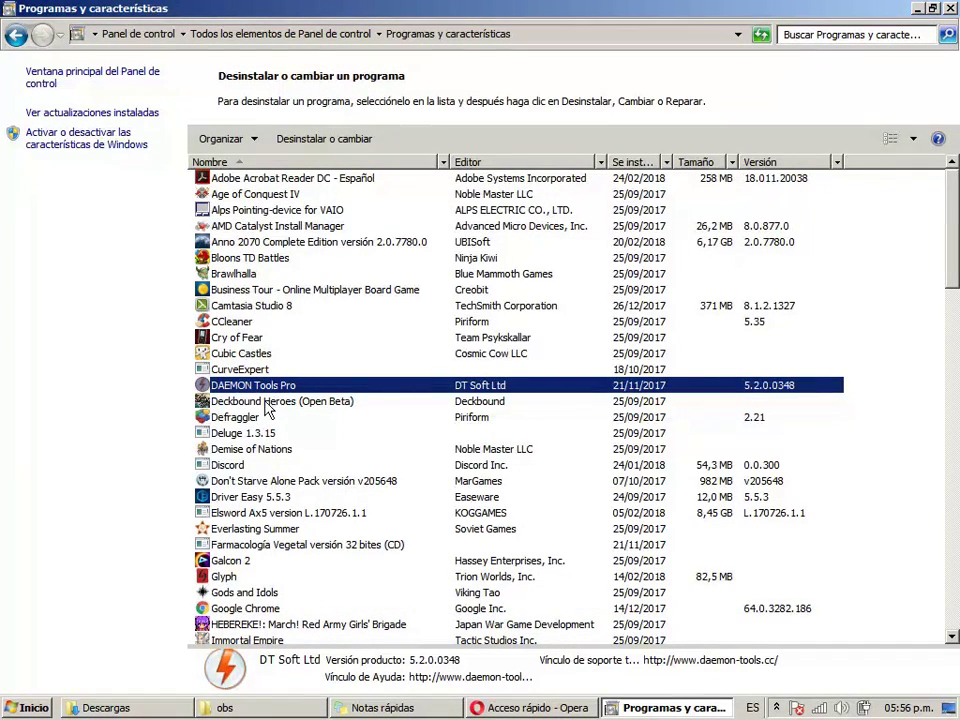
Step: Search the computer's programs and files for "daemon", and close the search
key(super)
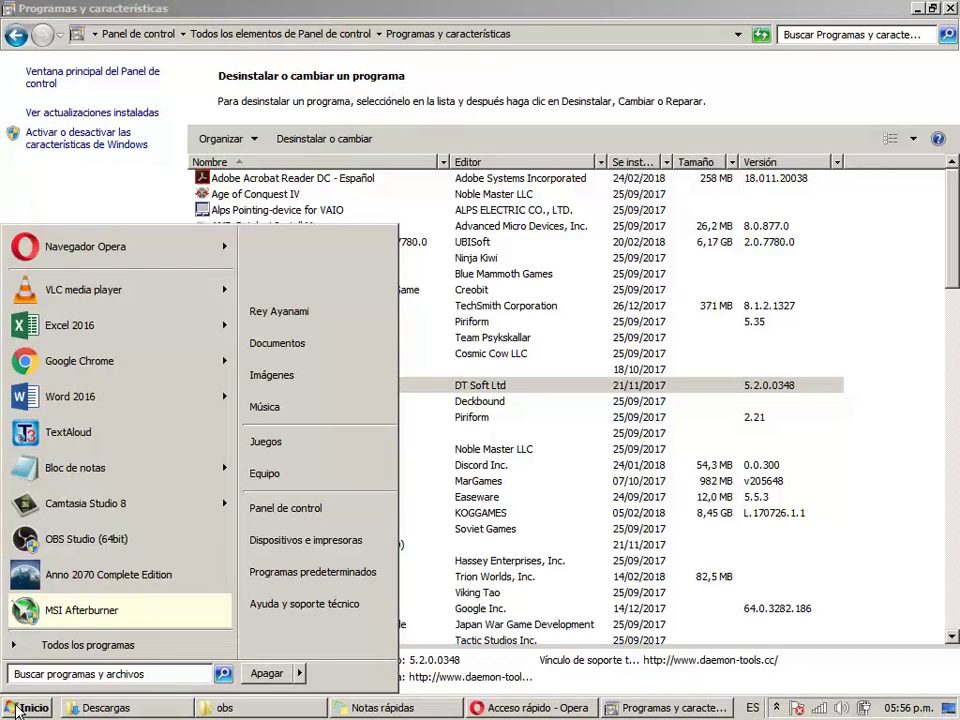
text(daemo)
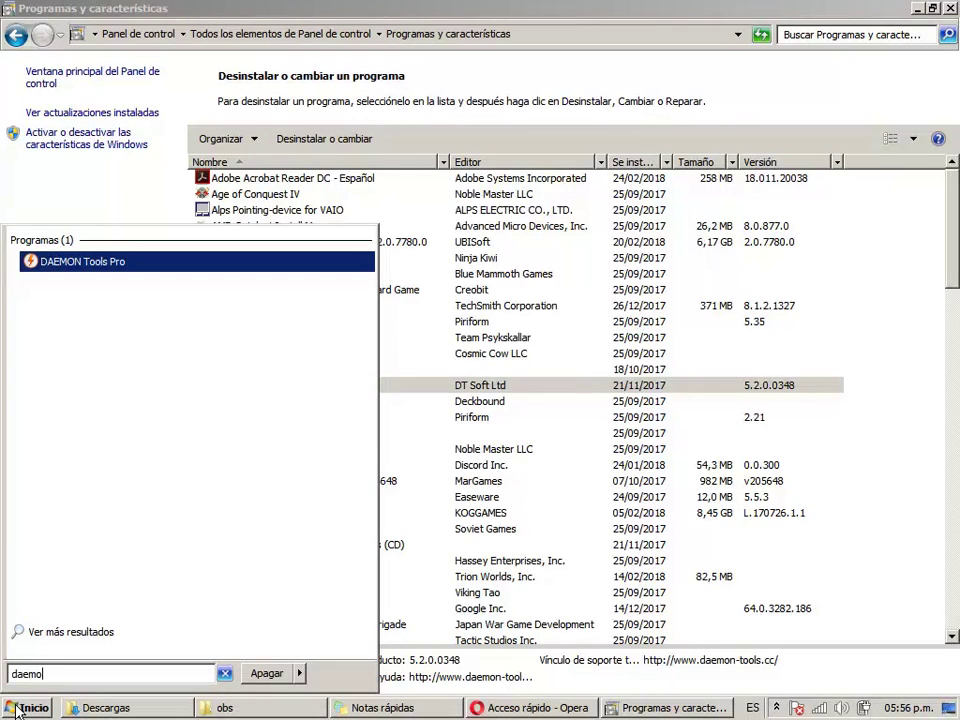
text(n)
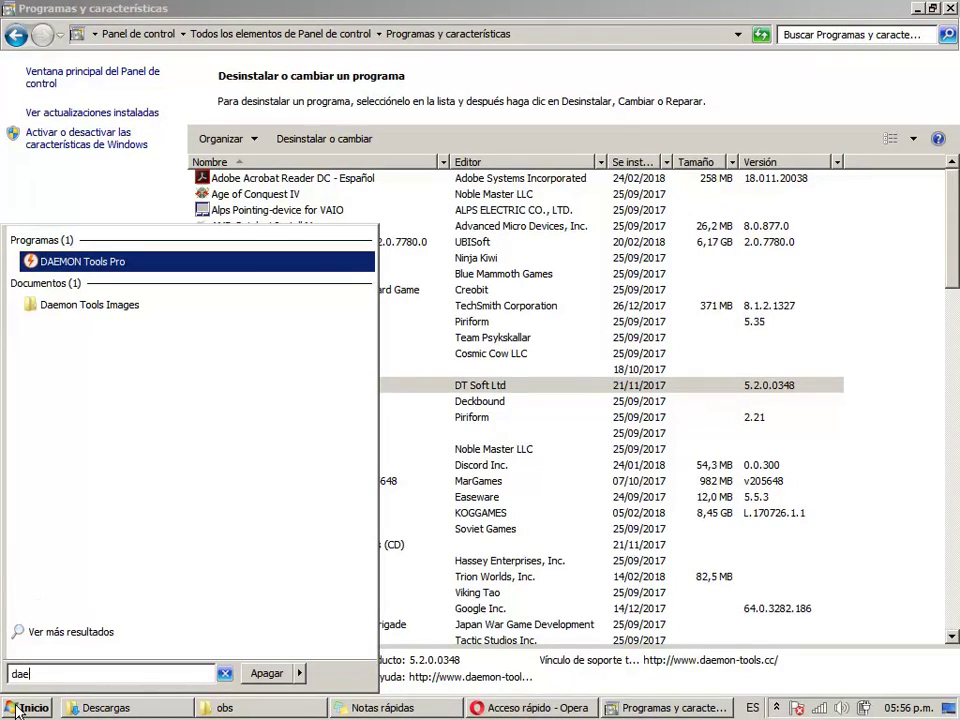
key(Escape)
key(Escape)
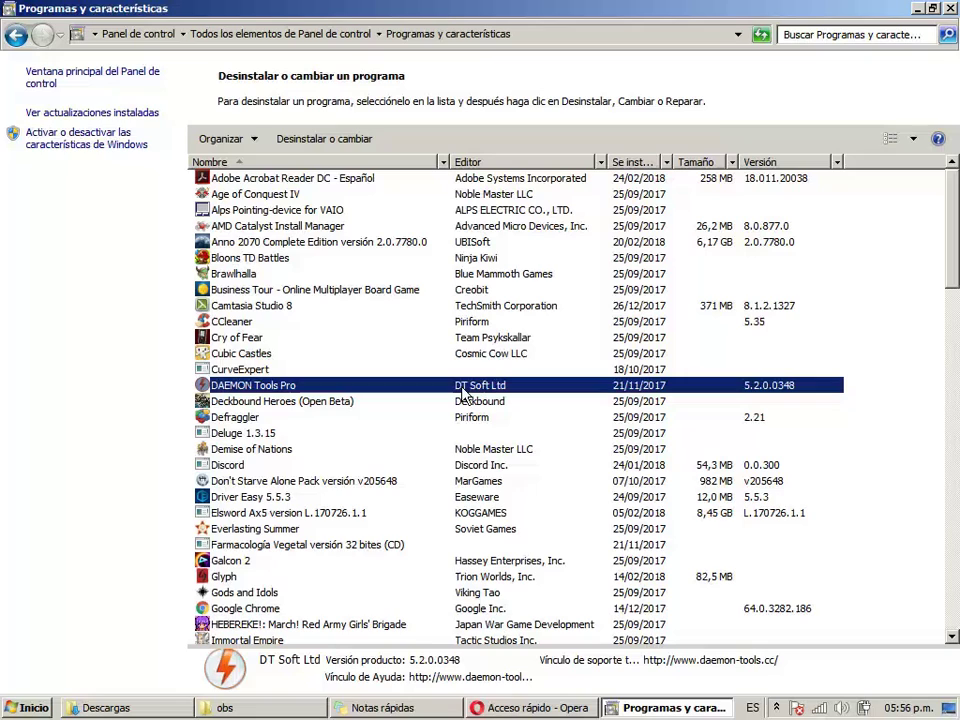
Step: Launch the uninstall wizard for DAEMON Tools Pro and start the removal
right_click(311, 392)
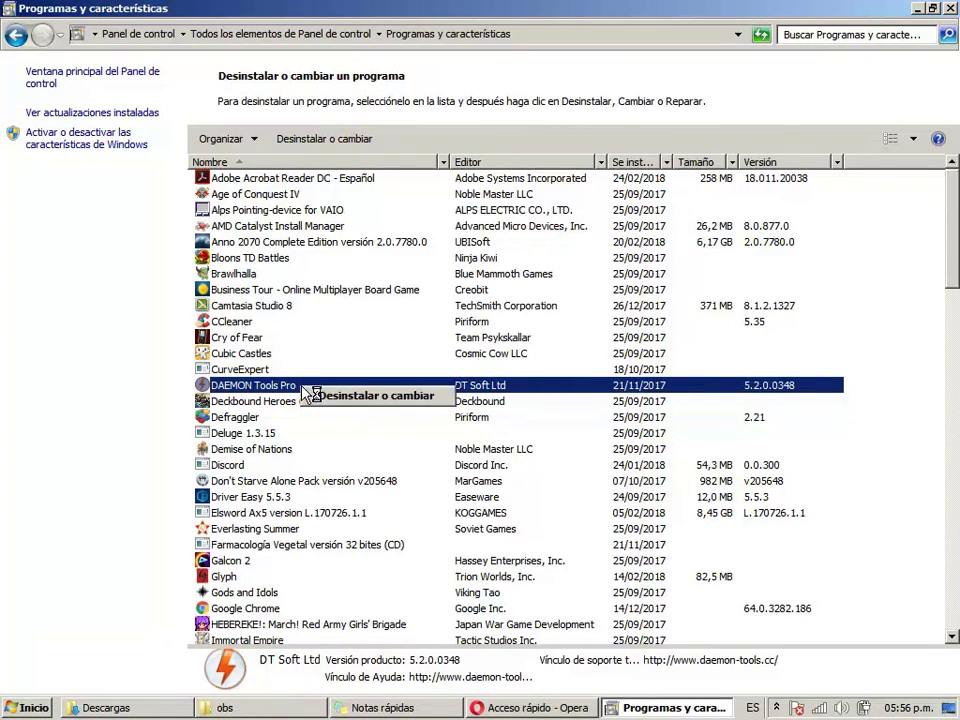
click(335, 399)
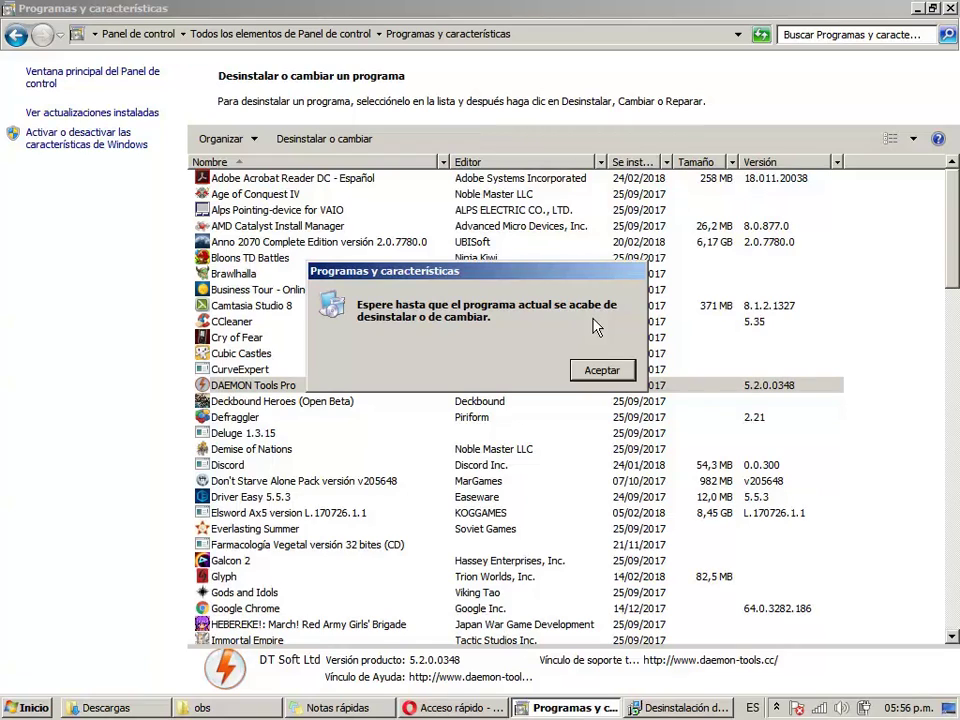
click(688, 705)
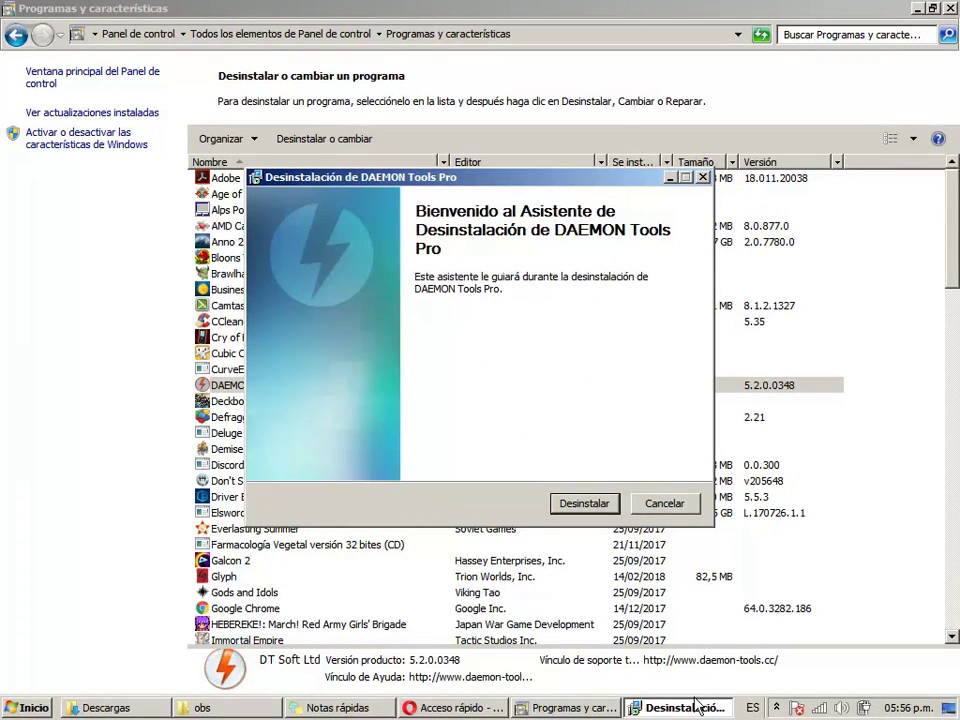
click(582, 505)
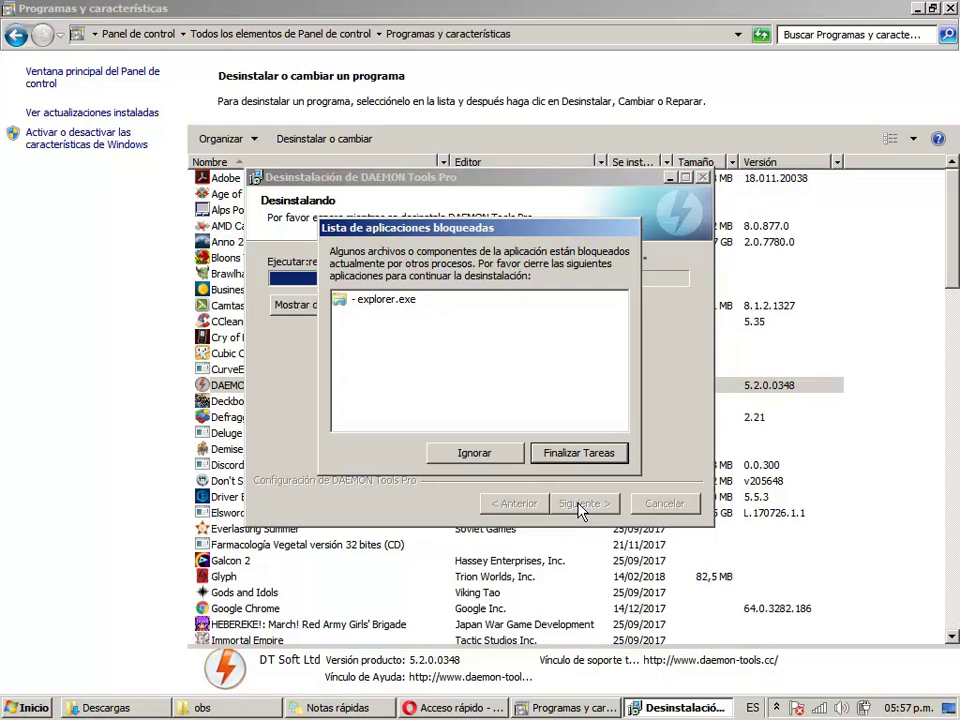
Step: End the explorer.exe task that blocks the DAEMON Tools Pro removal
click(592, 462)
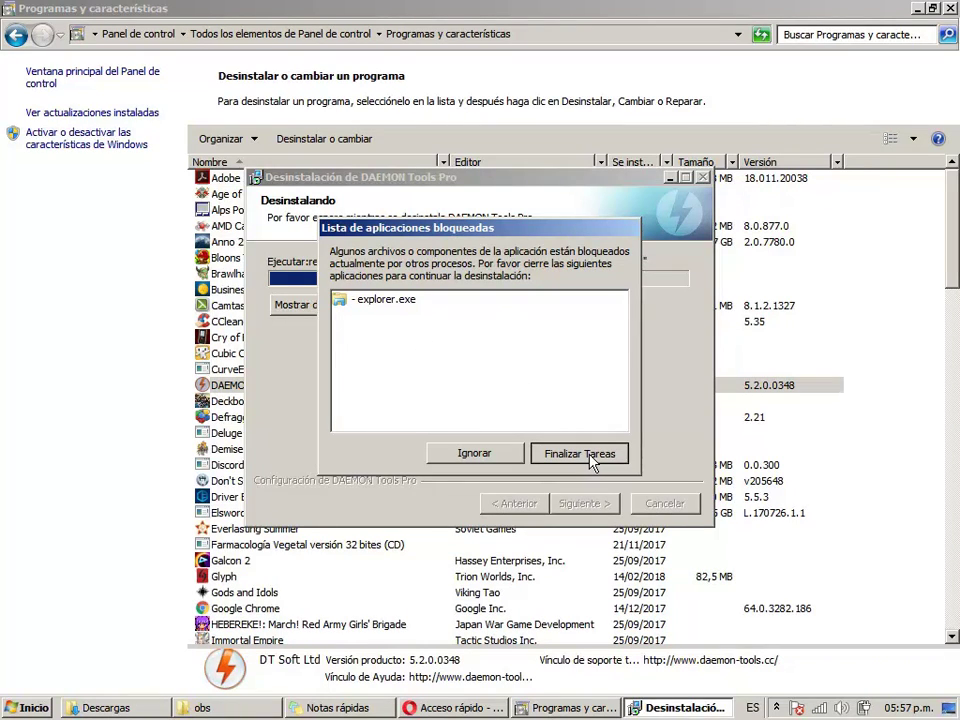
click(777, 708)
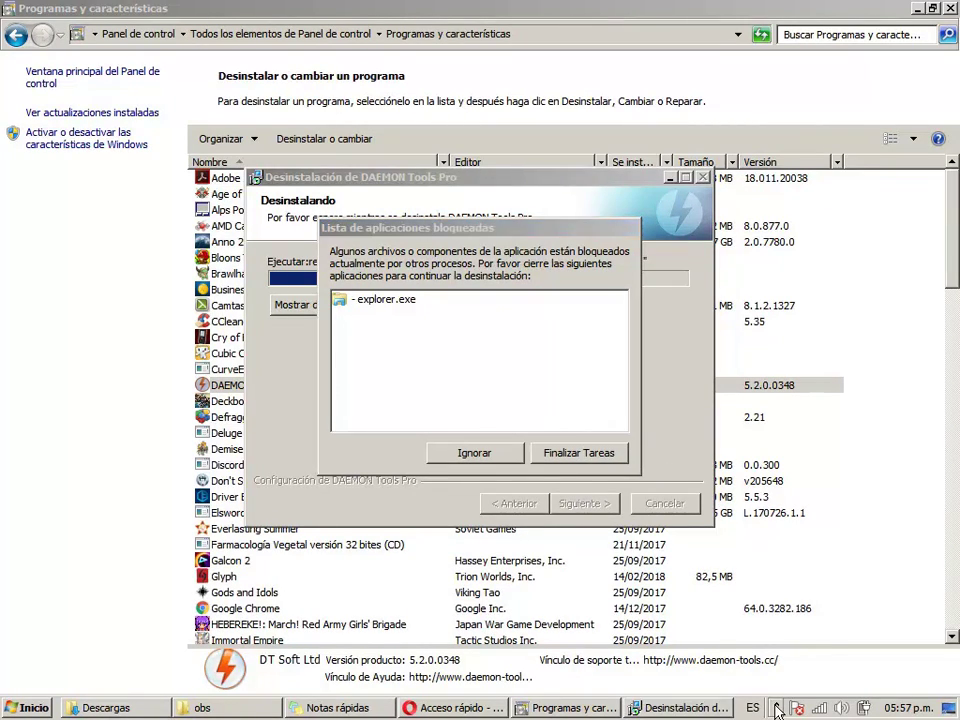
click(777, 708)
click(584, 455)
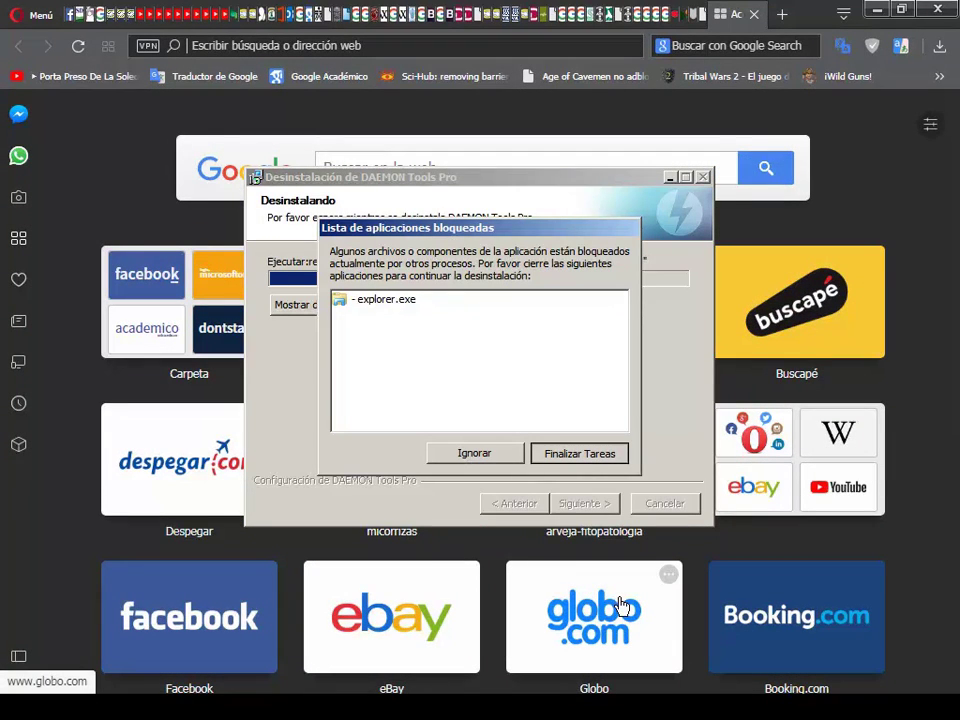
click(582, 459)
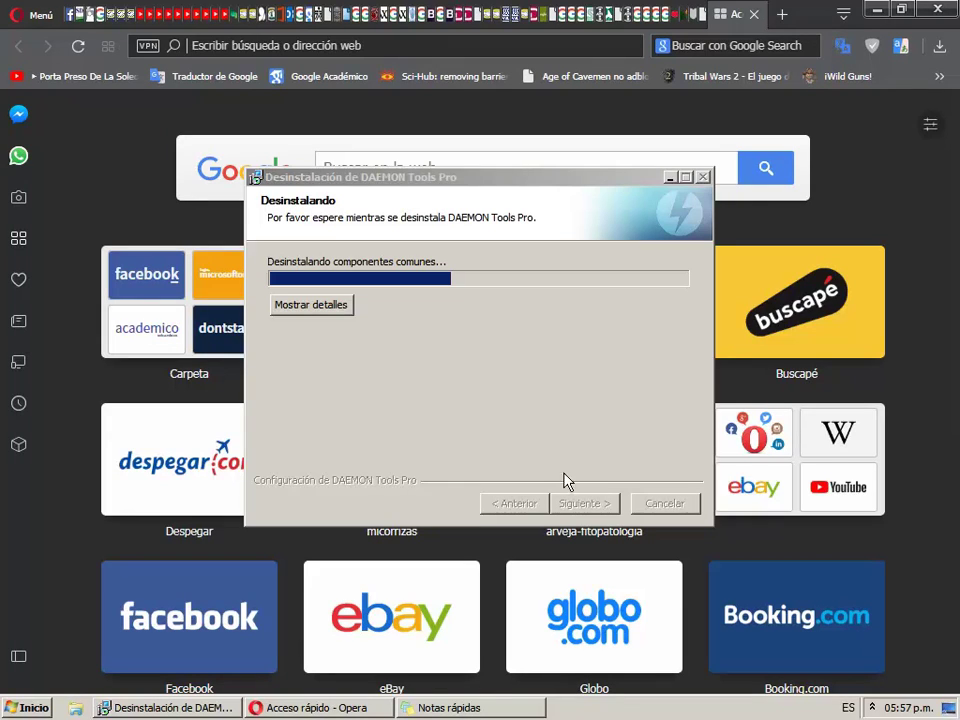
Step: Reopen Programas y características from the Control Panel and finish the DAEMON Tools Pro uninstall wizard
click(35, 707)
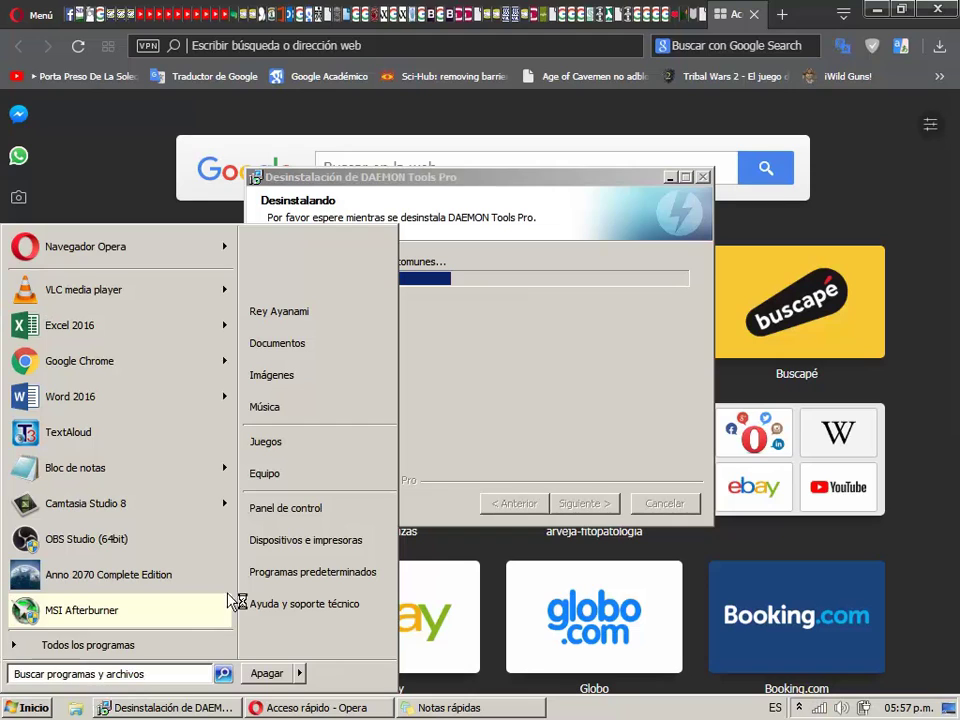
click(280, 508)
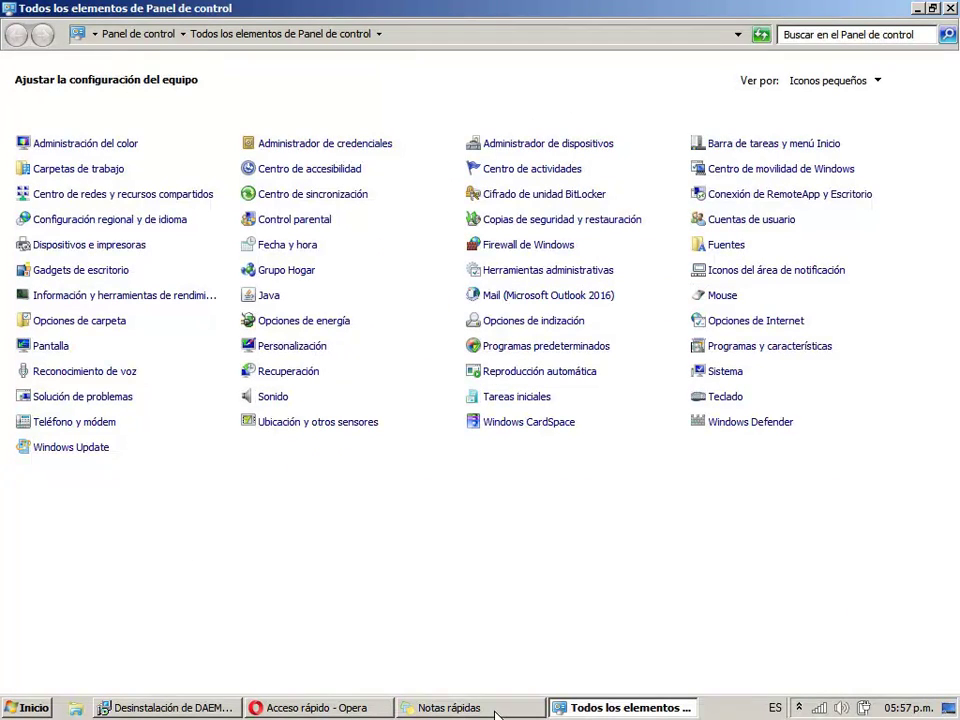
click(745, 358)
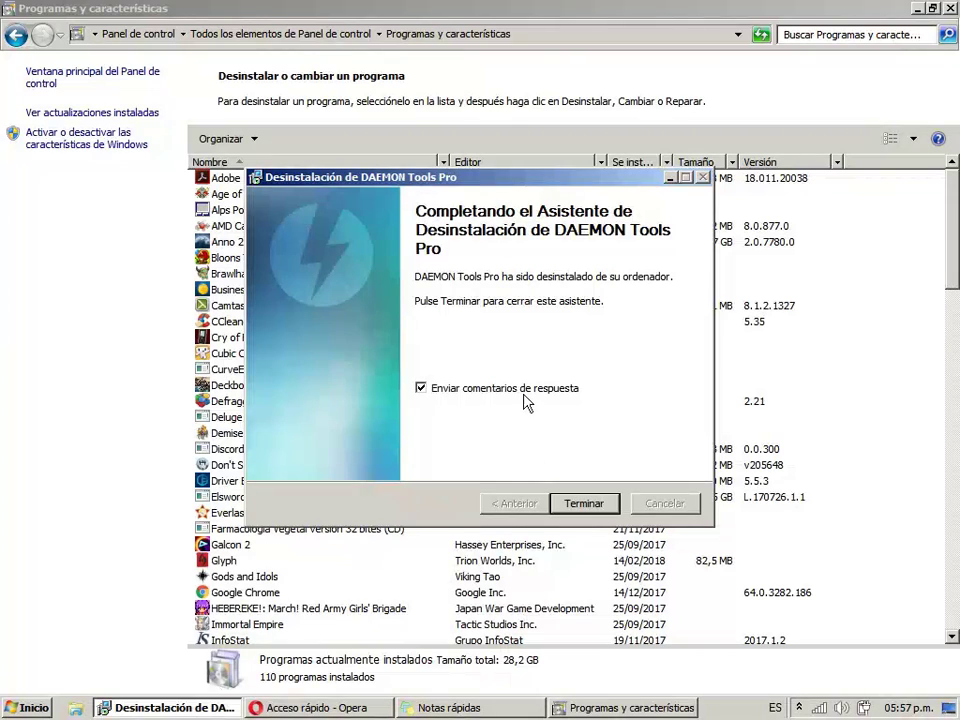
click(585, 505)
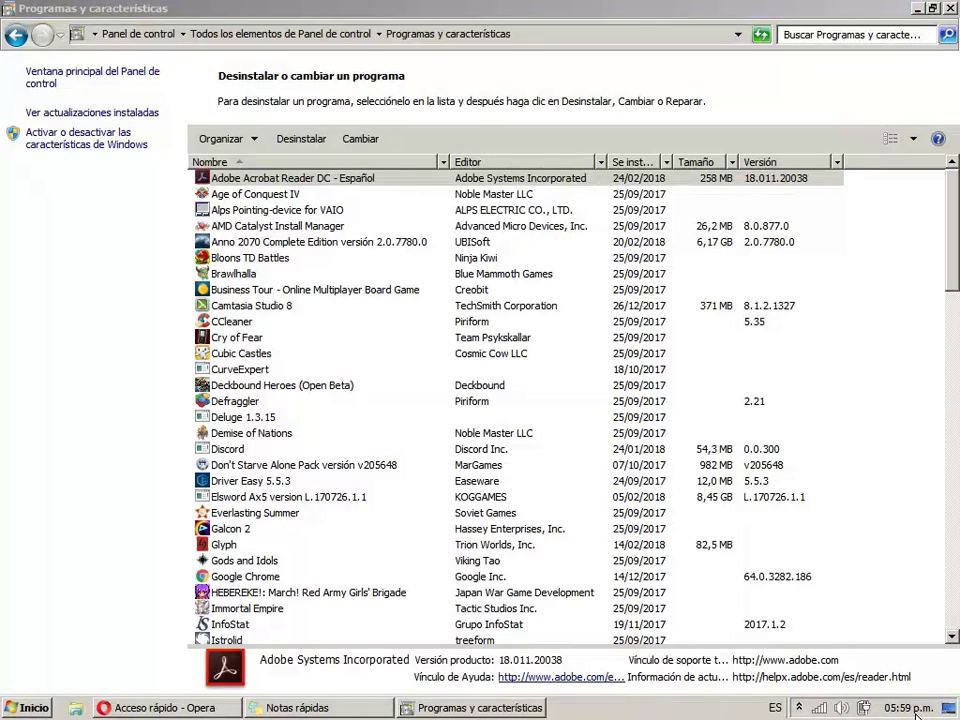
Step: Search the computer's programs and files for "winrar"
mouse_move(917, 713)
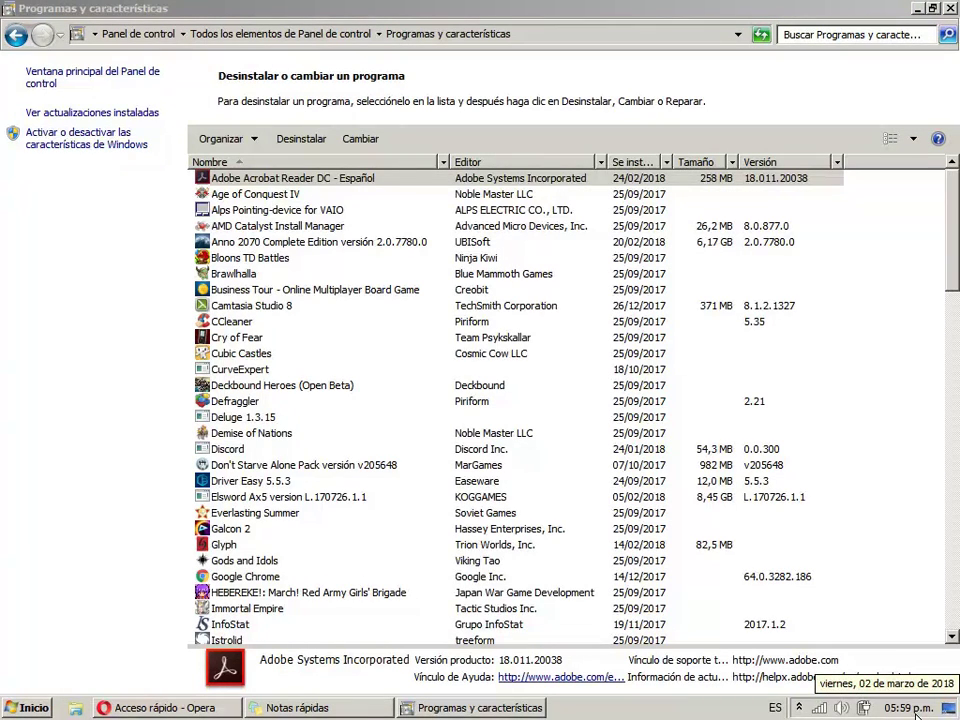
click(20, 712)
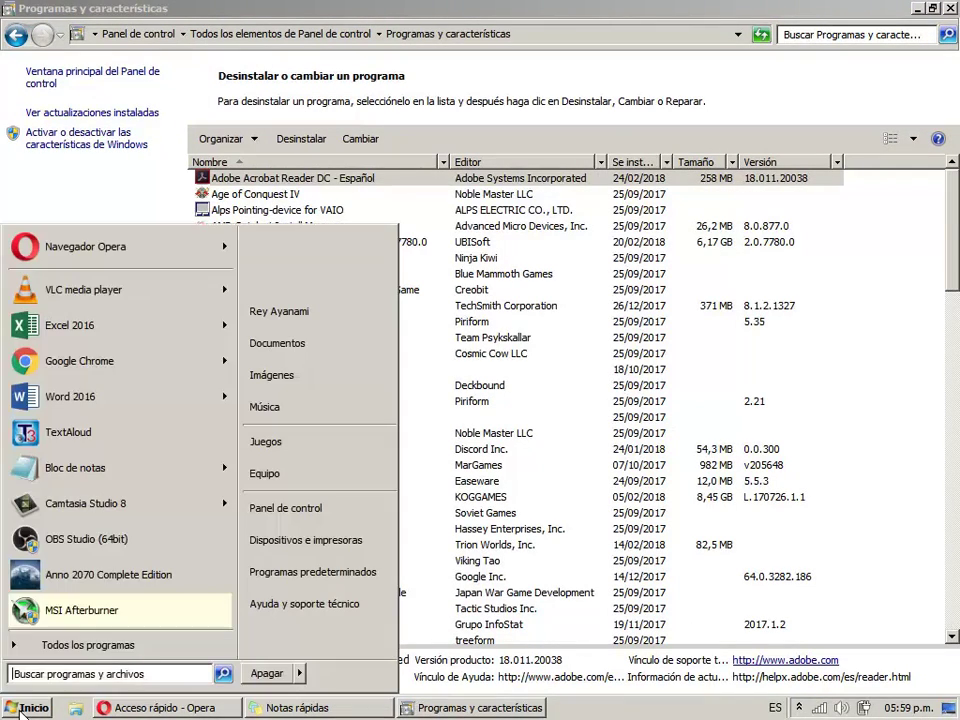
click(28, 678)
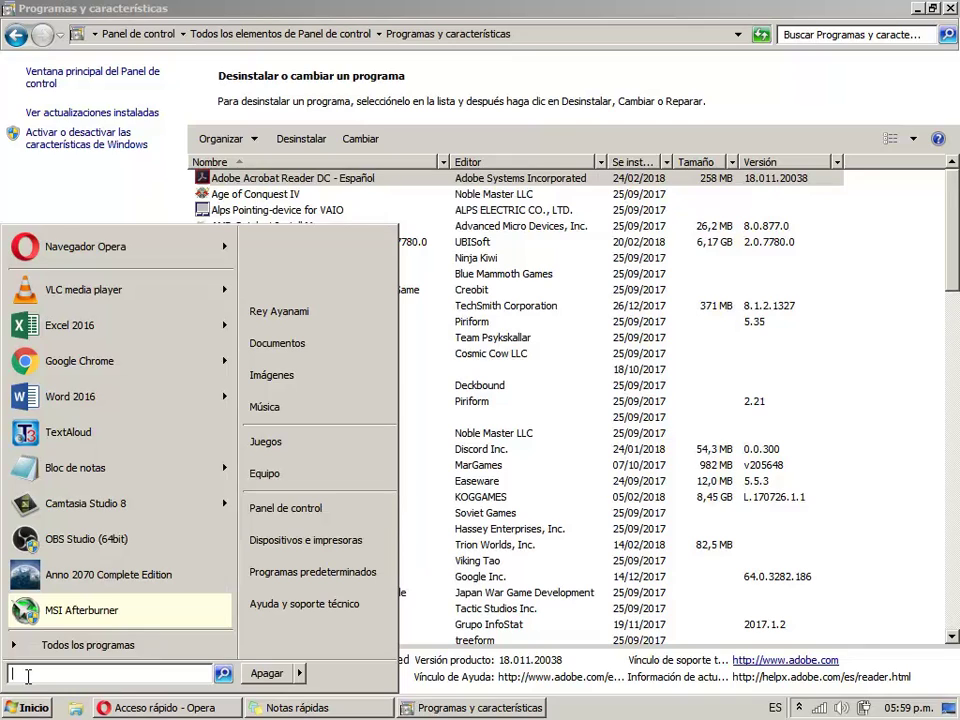
text(wa)
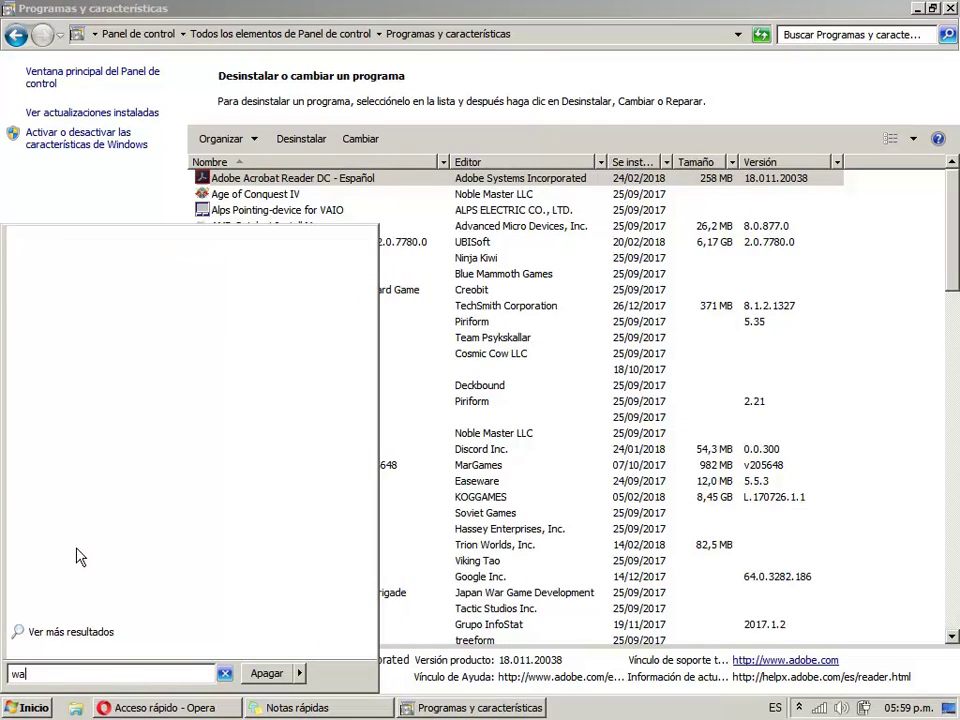
text(inrar)
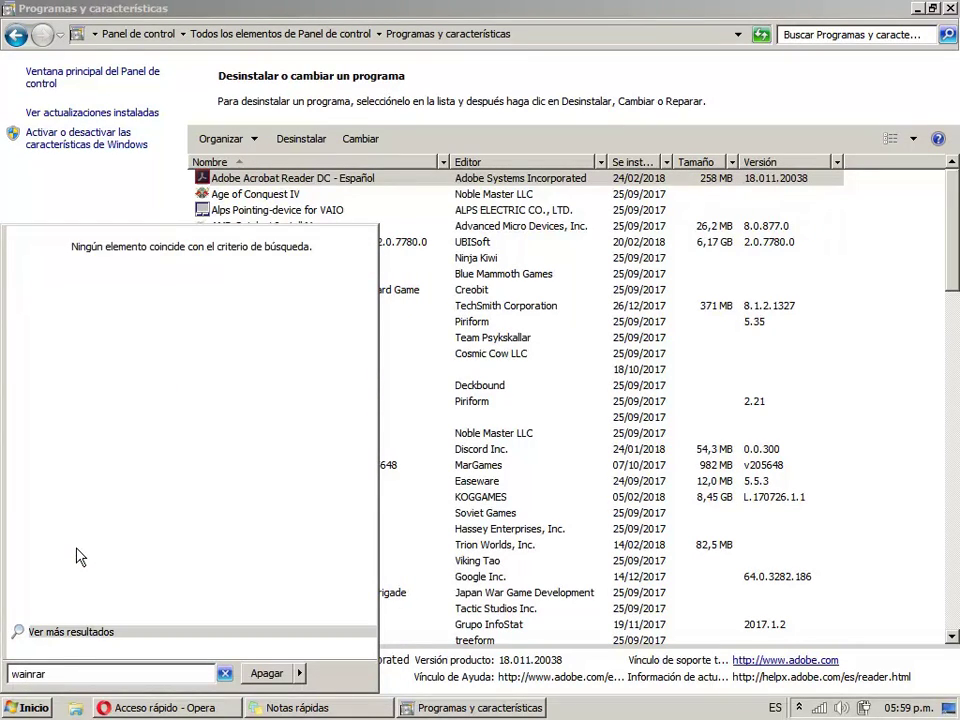
key(BackSpace)
key(BackSpace)
key(BackSpace)
key(BackSpace)
key(BackSpace)
key(BackSpace)
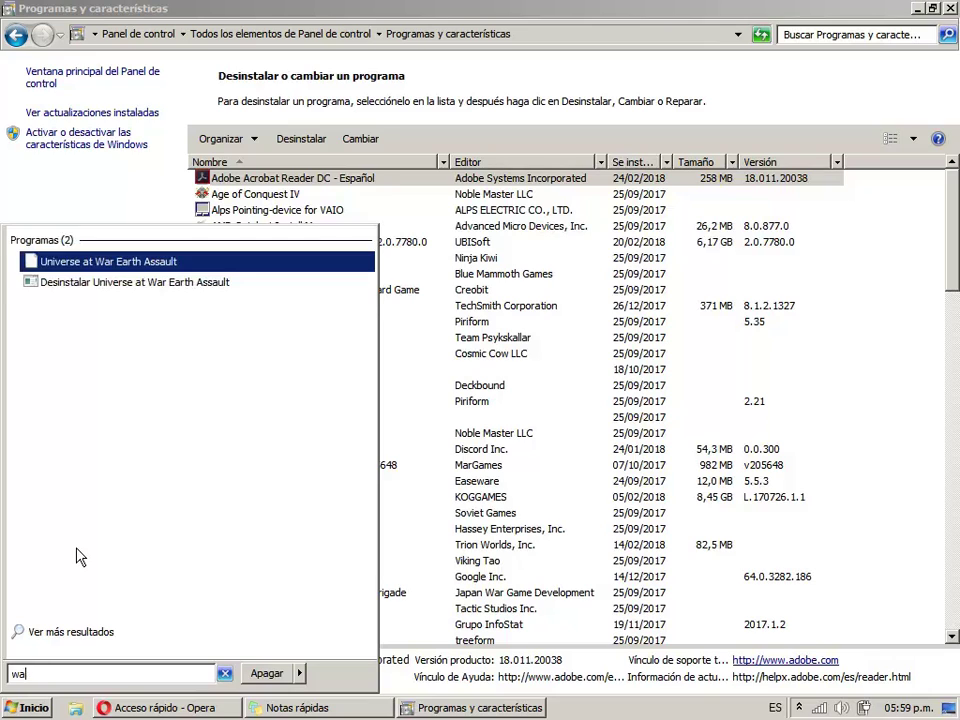
text(inrar)
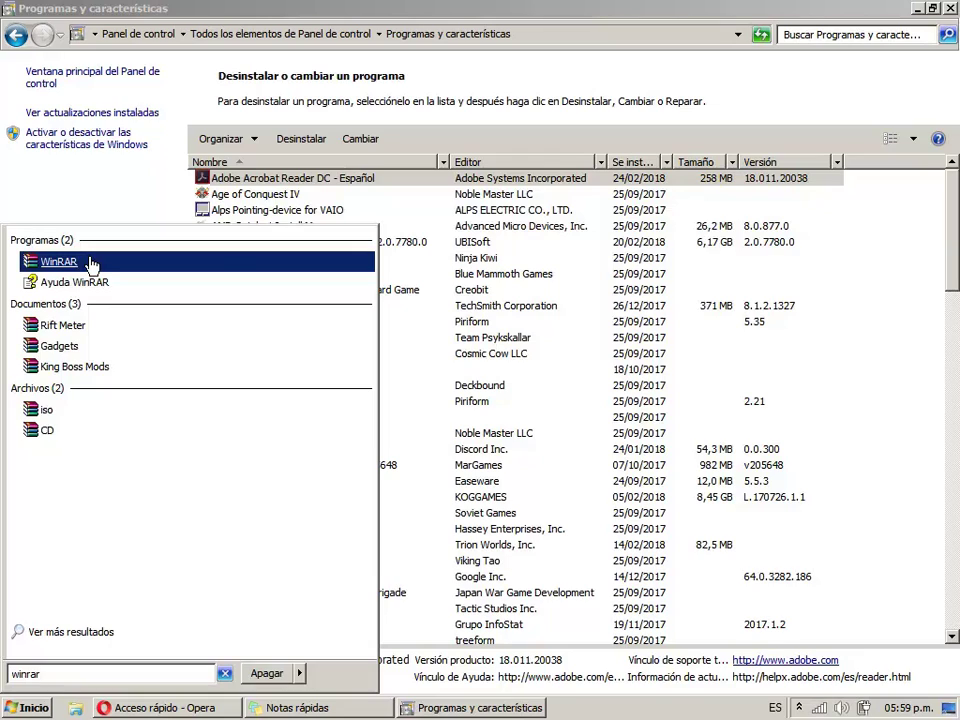
Step: Switch to Opera, search Google for "winrar", and clear the search text
click(203, 708)
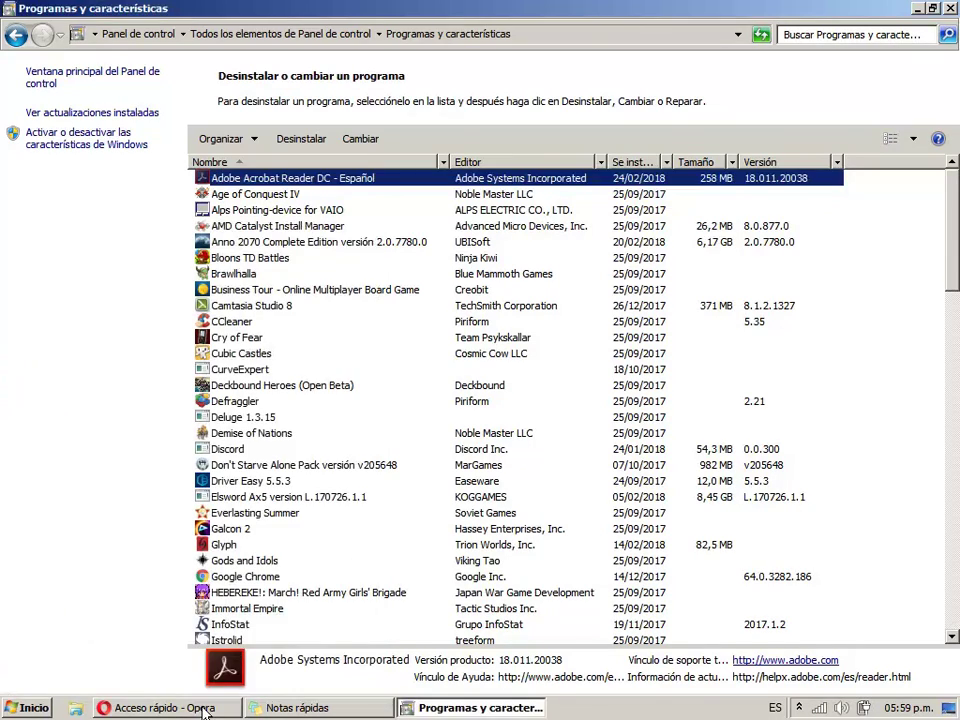
click(561, 171)
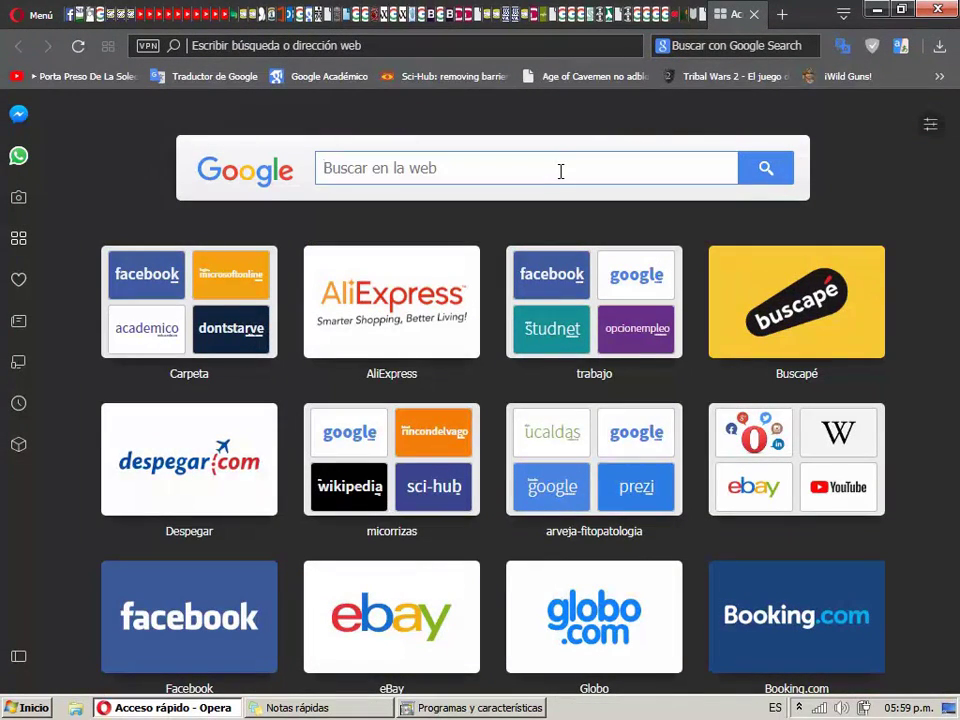
text(wi)
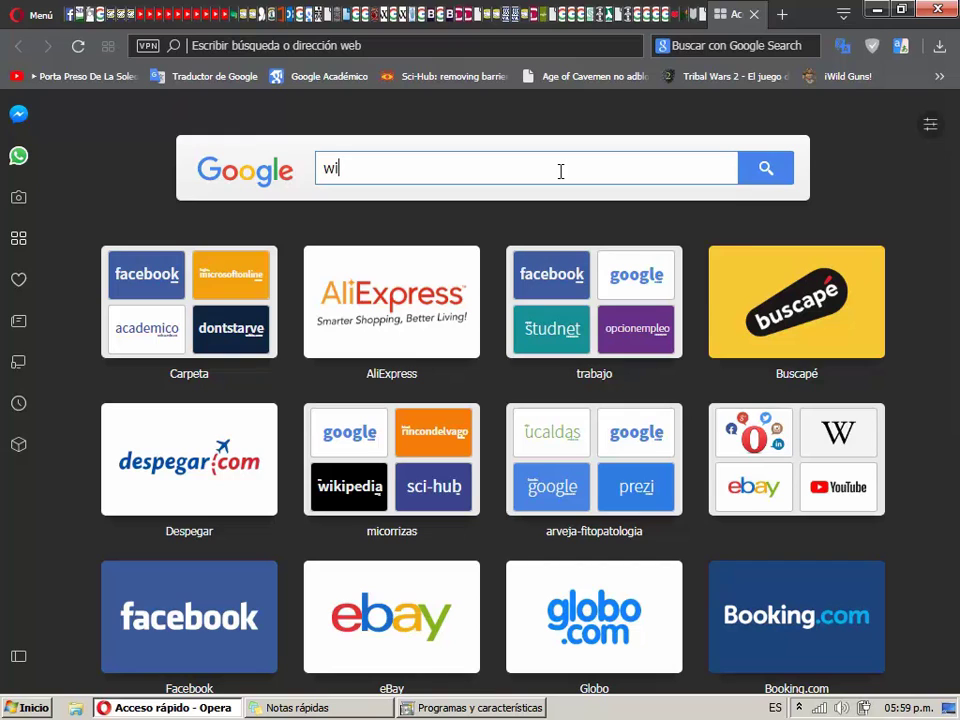
text(nrar)
key(Return)
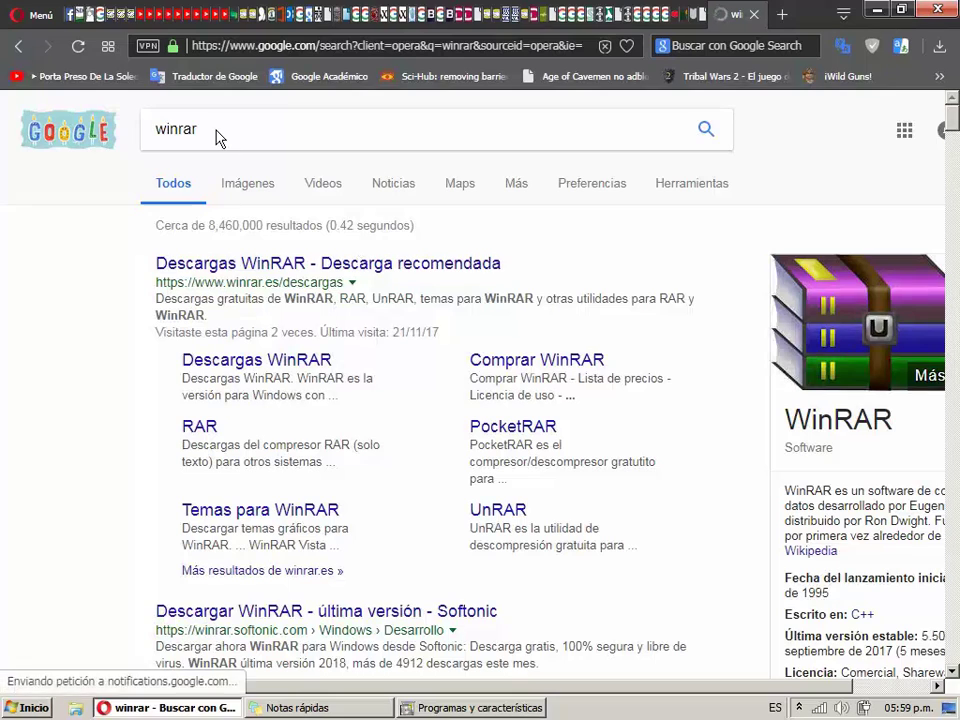
double_click(185, 128)
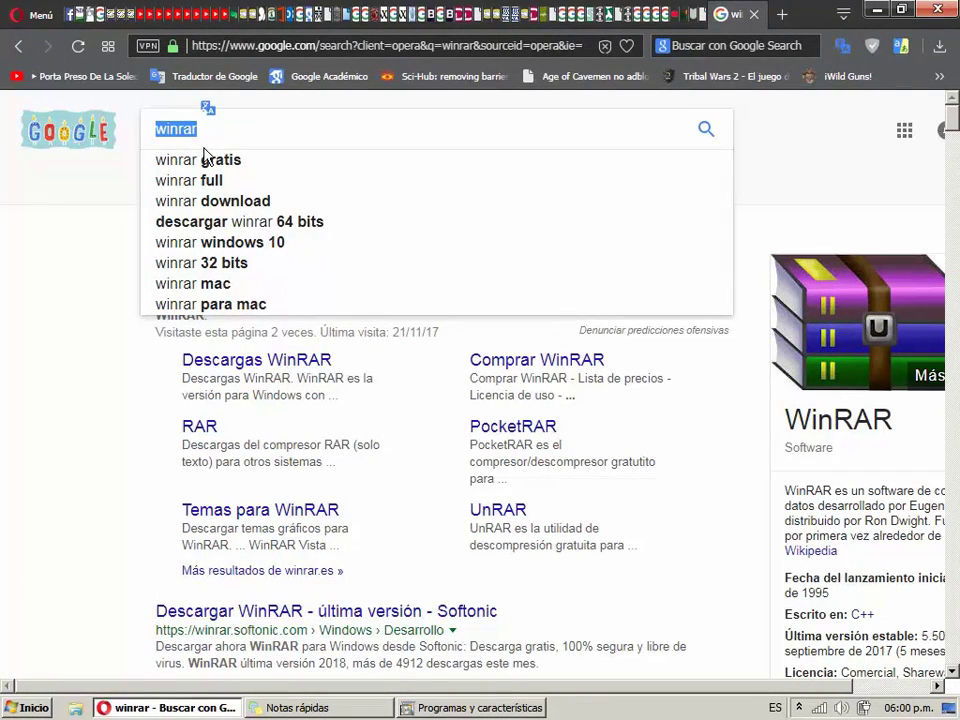
key(BackSpace)
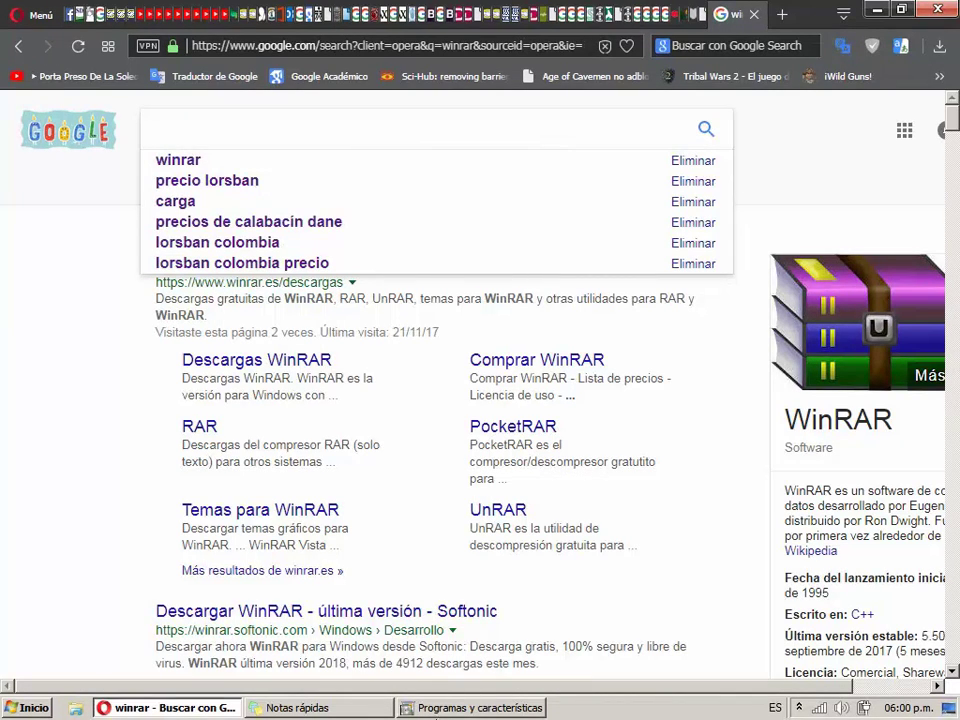
Step: Switch to Windows Explorer and open the Downloads folder
click(30, 707)
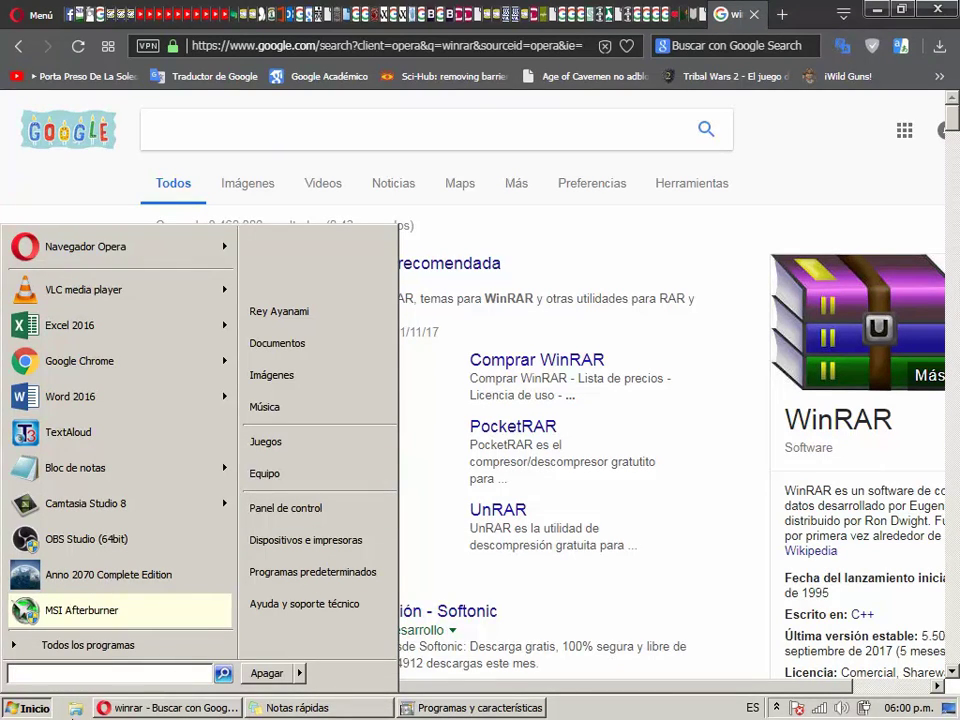
click(76, 710)
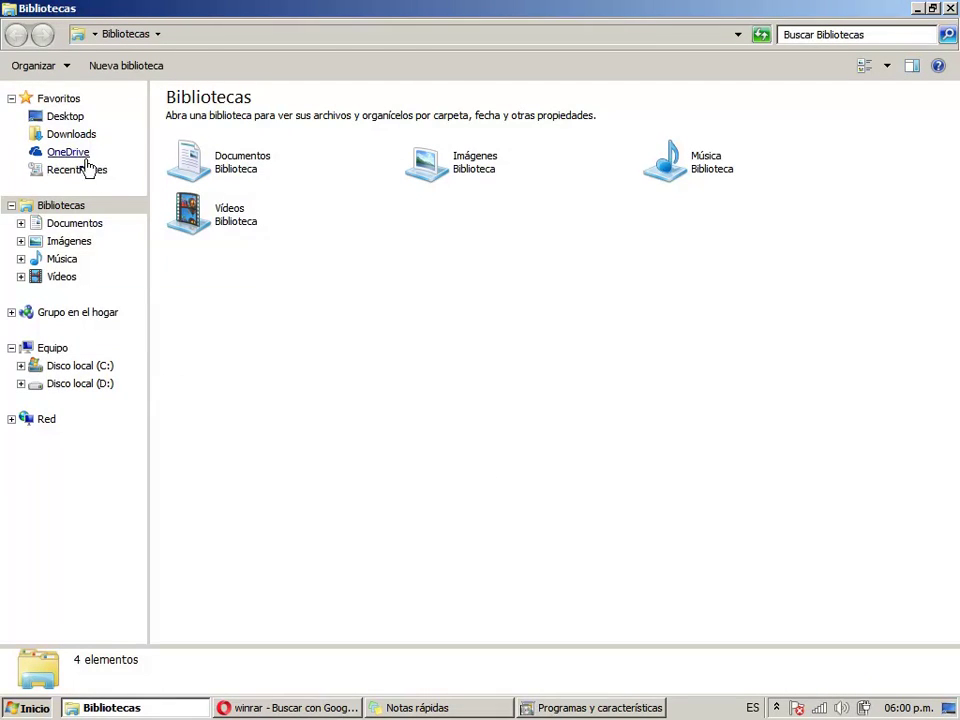
click(76, 140)
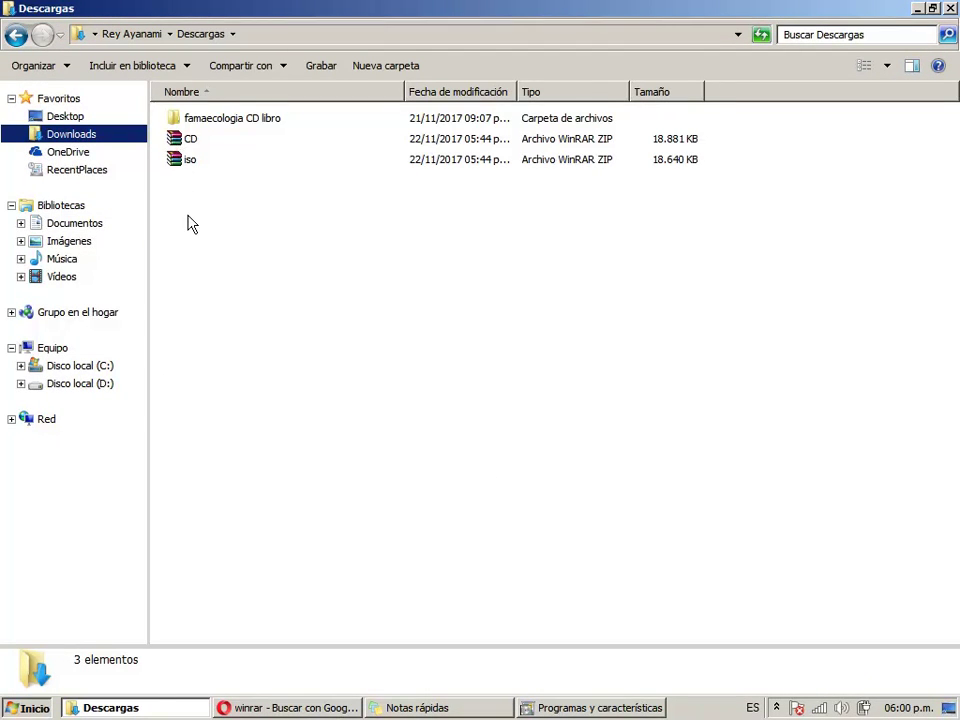
Step: Extract the CD ZIP archive into its own CD folder within Downloads
drag(192, 224, 197, 150)
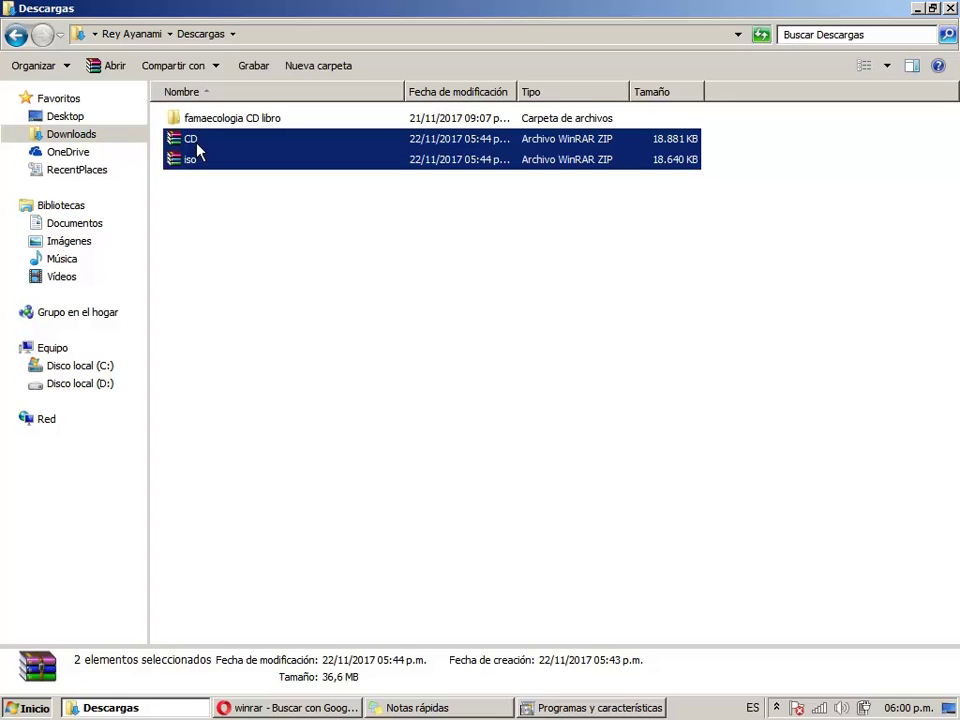
drag(206, 208, 191, 163)
click(190, 143)
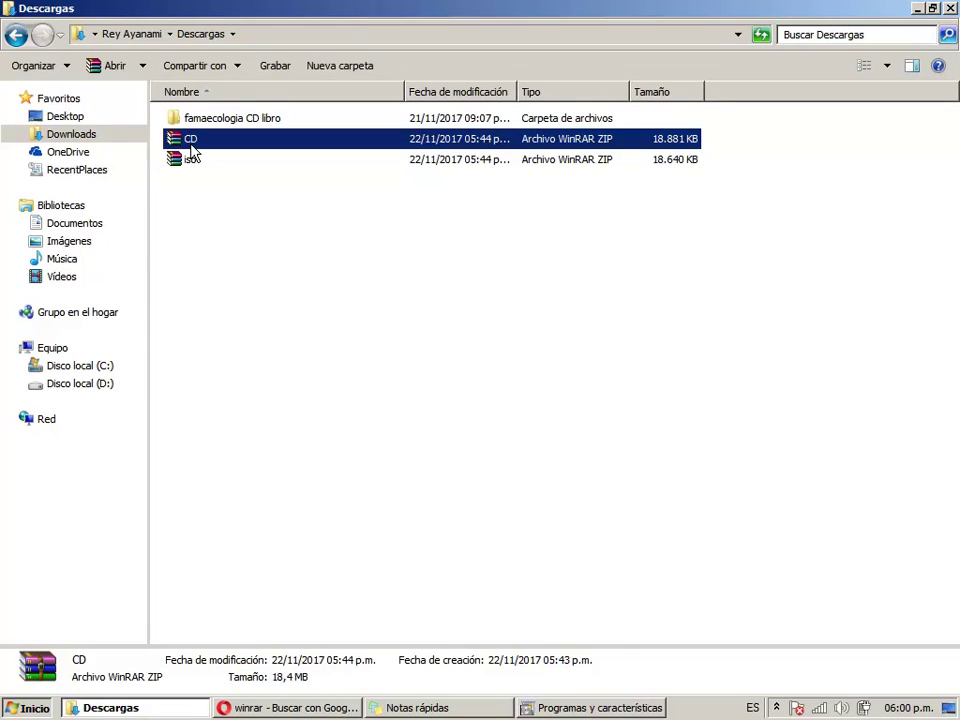
click(198, 158)
click(188, 143)
click(191, 139)
click(192, 159)
click(199, 141)
right_click(199, 142)
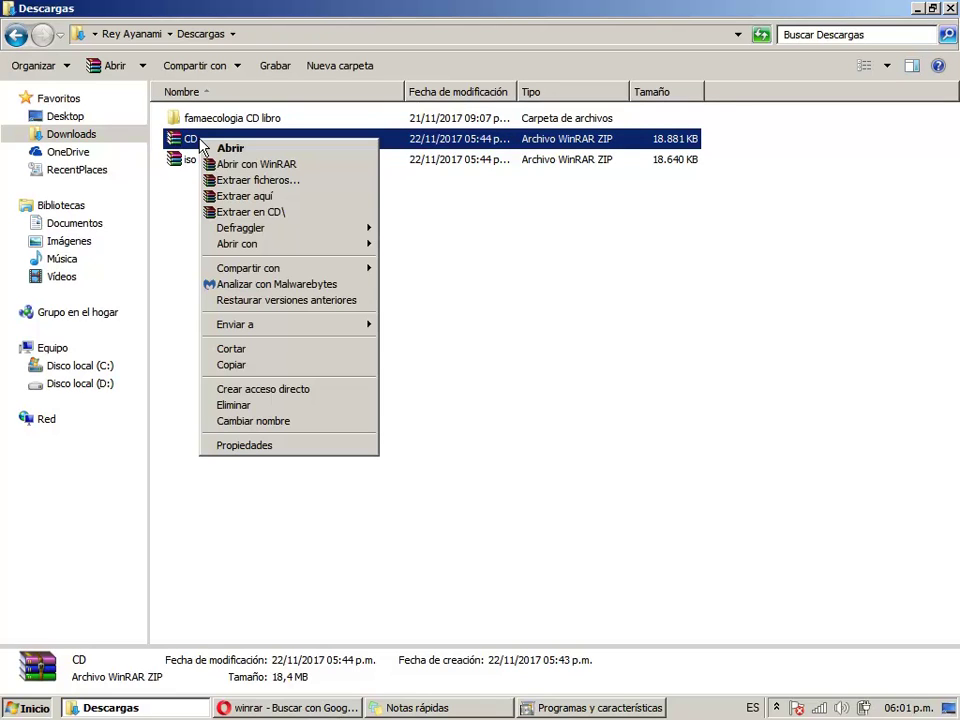
click(281, 213)
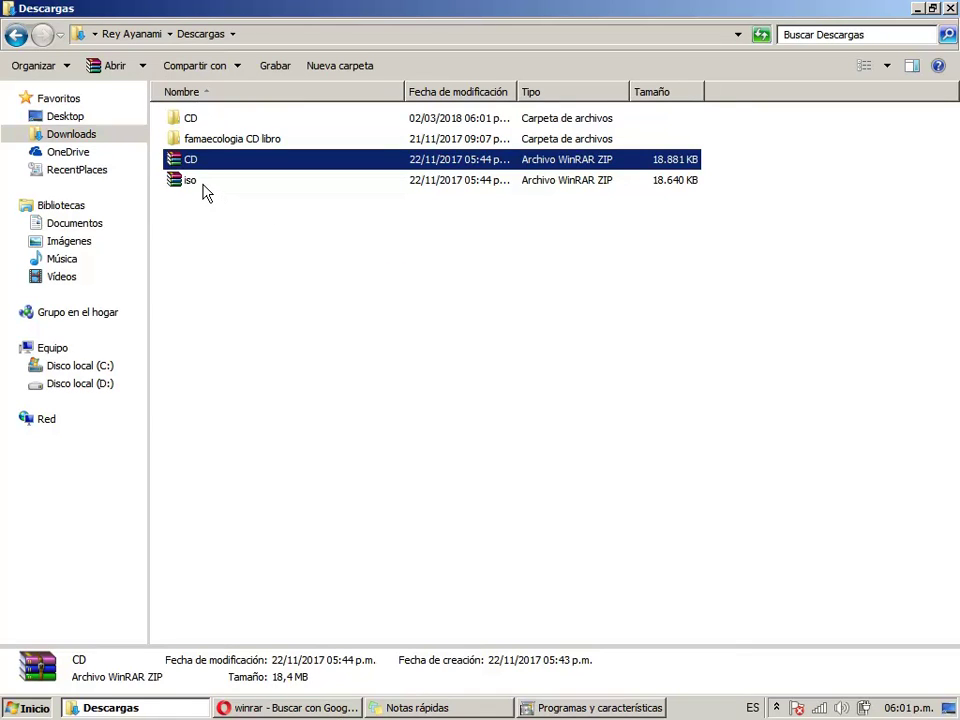
Step: Open the SETUP32 folder inside the nested CD folder of the extracted archive
click(193, 120)
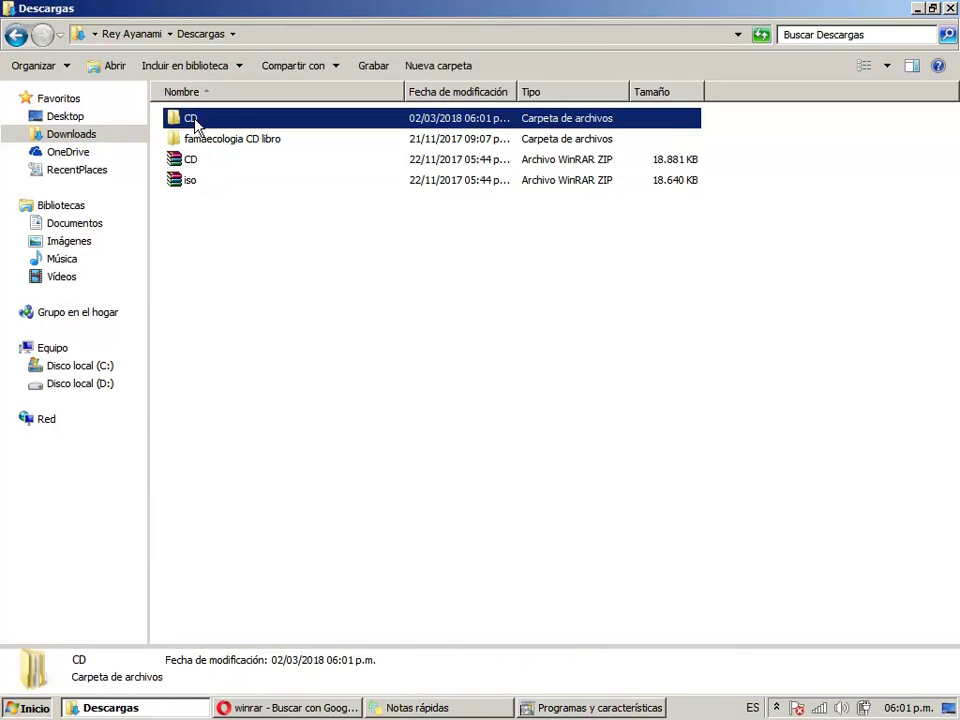
double_click(193, 120)
double_click(200, 122)
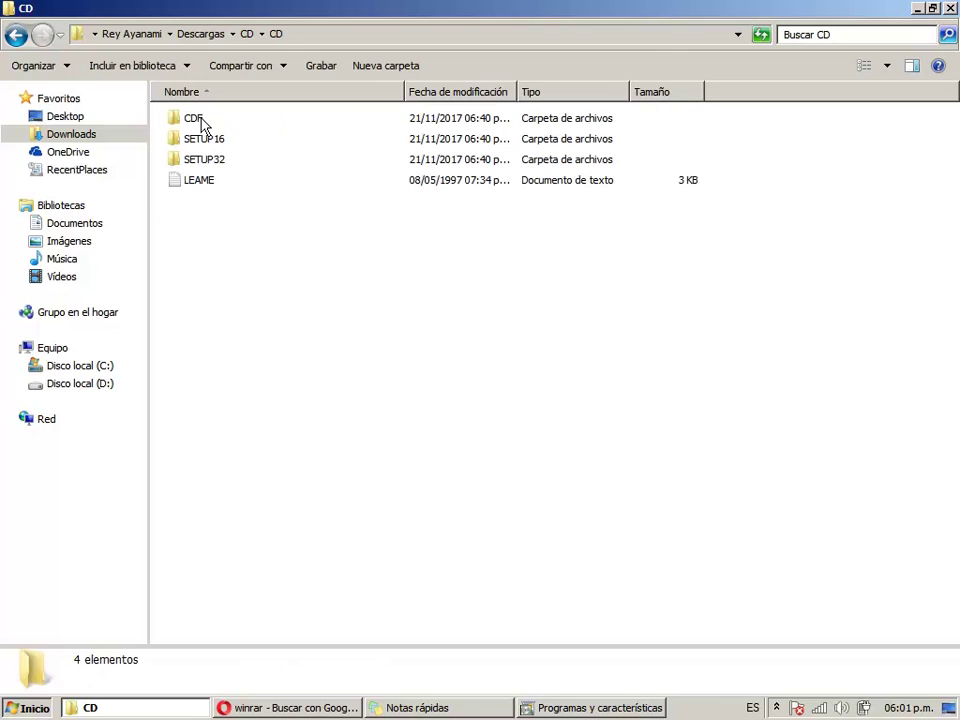
click(219, 165)
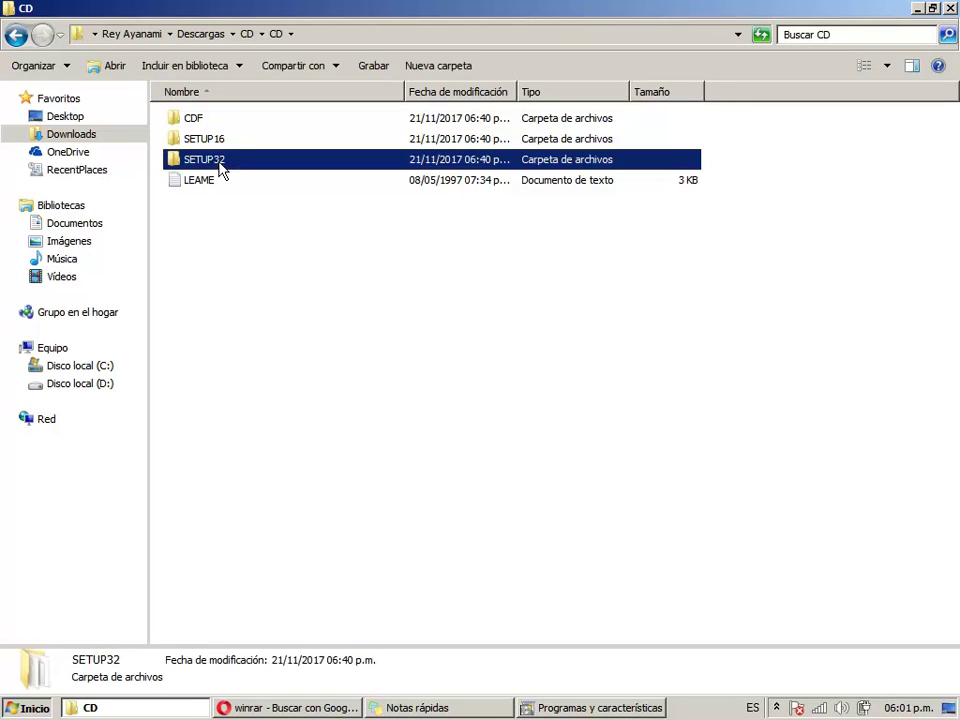
double_click(240, 166)
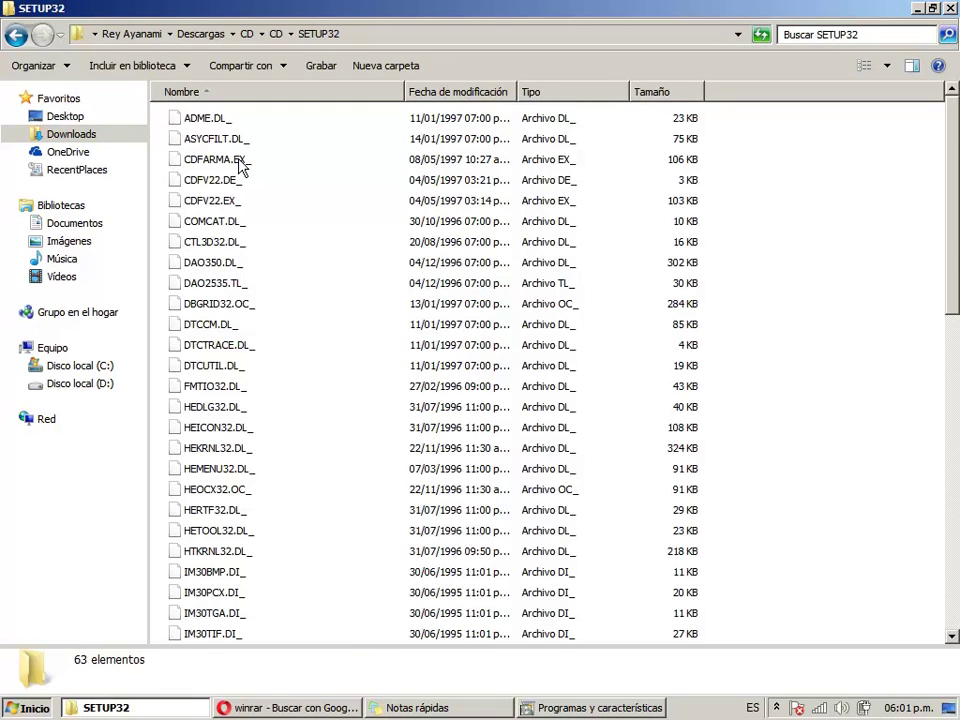
Step: Launch the SETUP application from the SETUP32 folder
click(259, 427)
scroll(259, 427, down, 12)
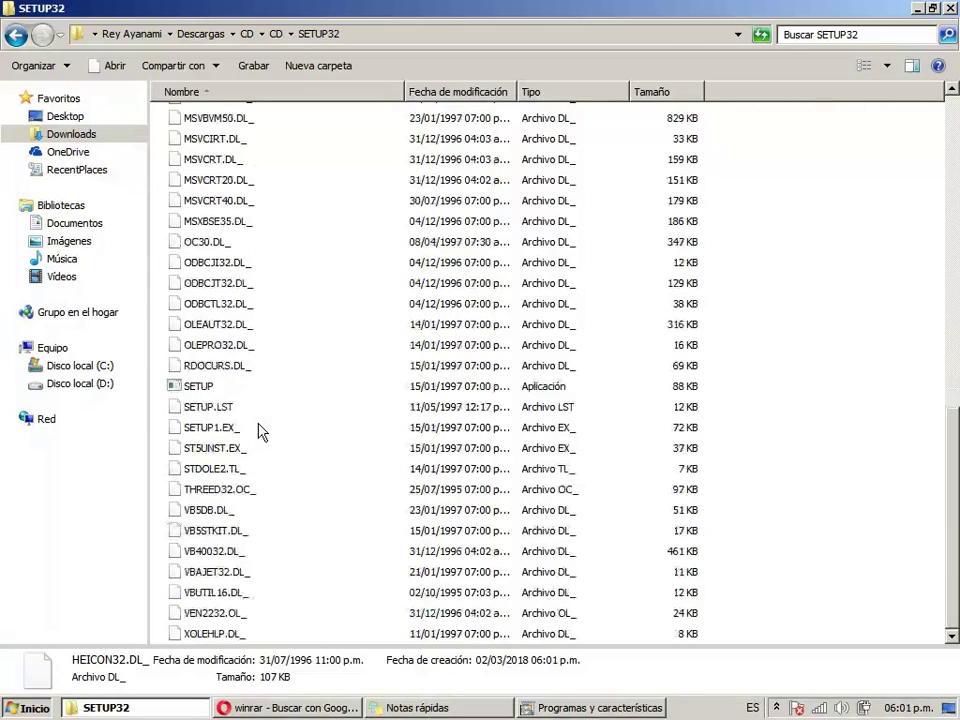
click(225, 394)
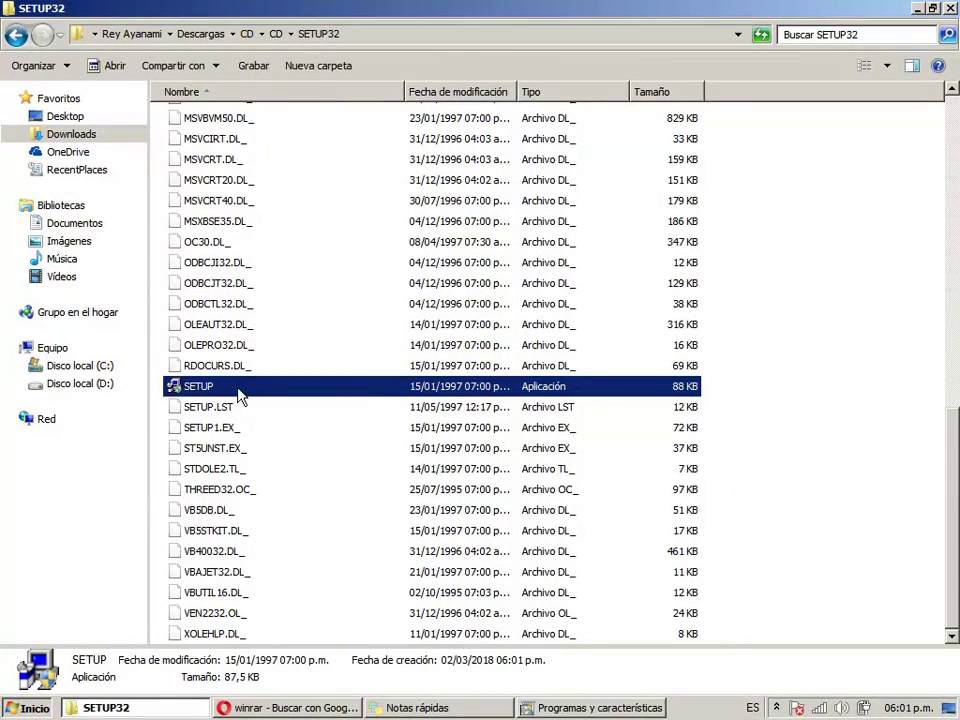
right_click(240, 396)
click(320, 77)
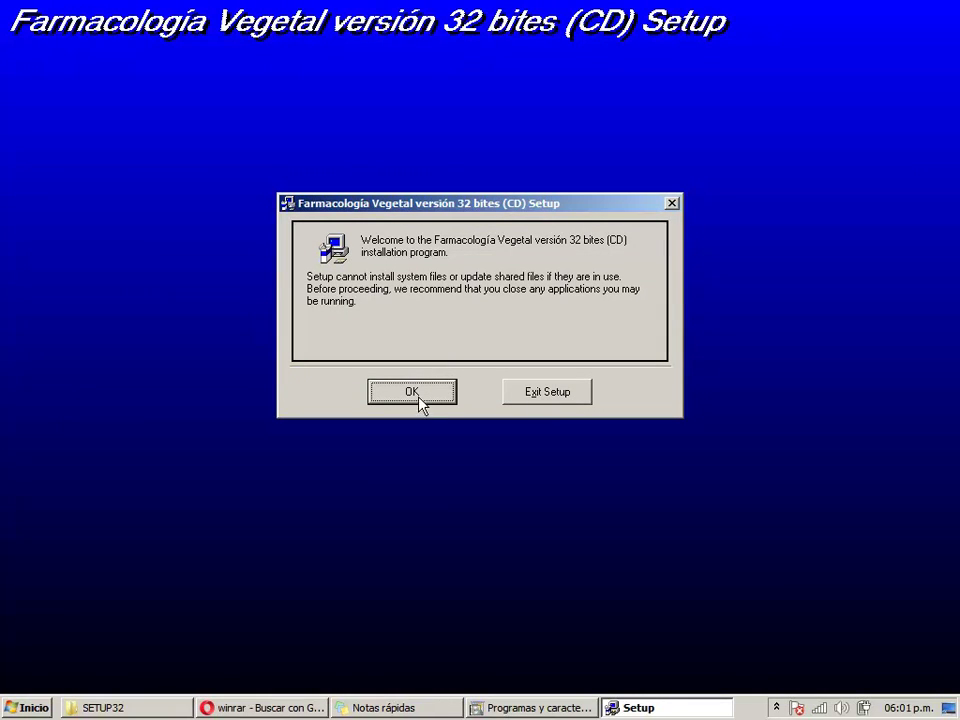
Step: Complete the Farmacología Vegetal installation into the "farmaecologia vegetal- libro programa\aqui" directory, omitting every file registration error
click(412, 394)
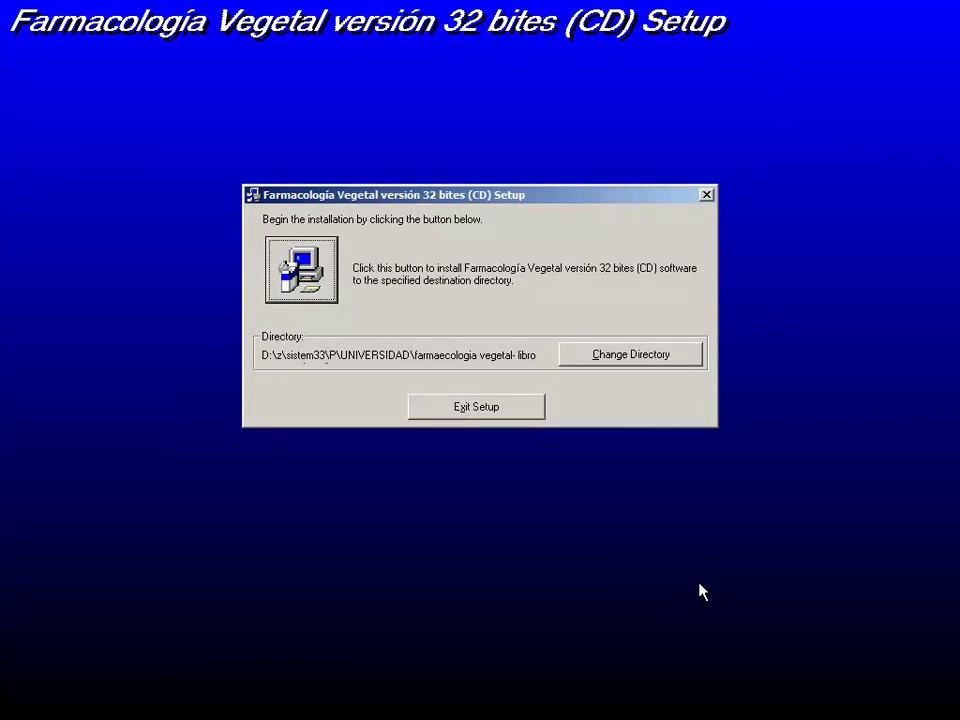
click(310, 289)
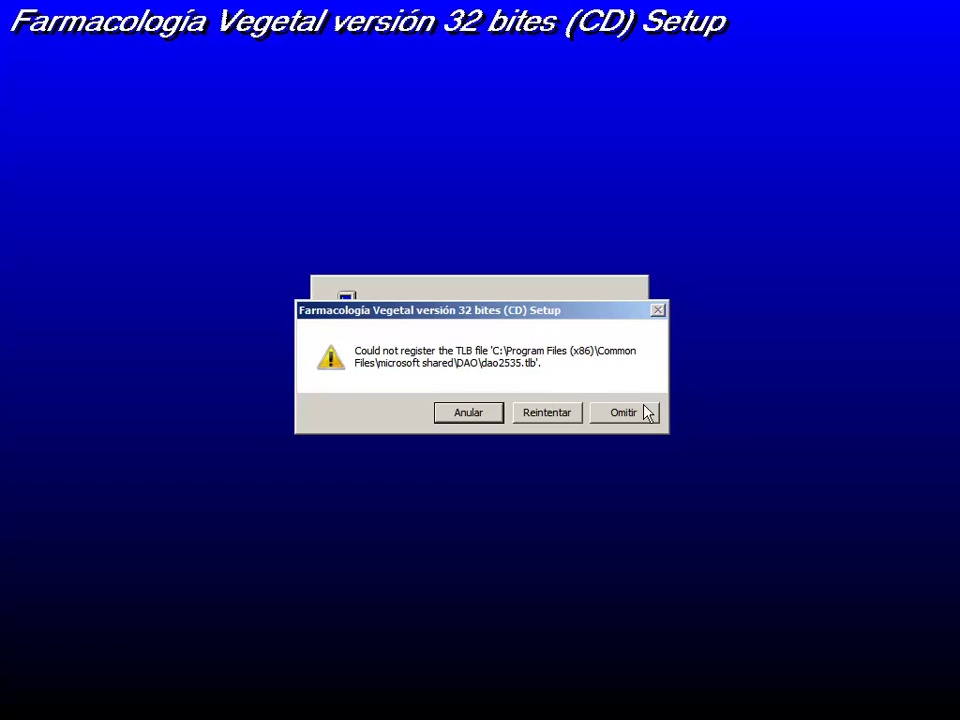
click(625, 421)
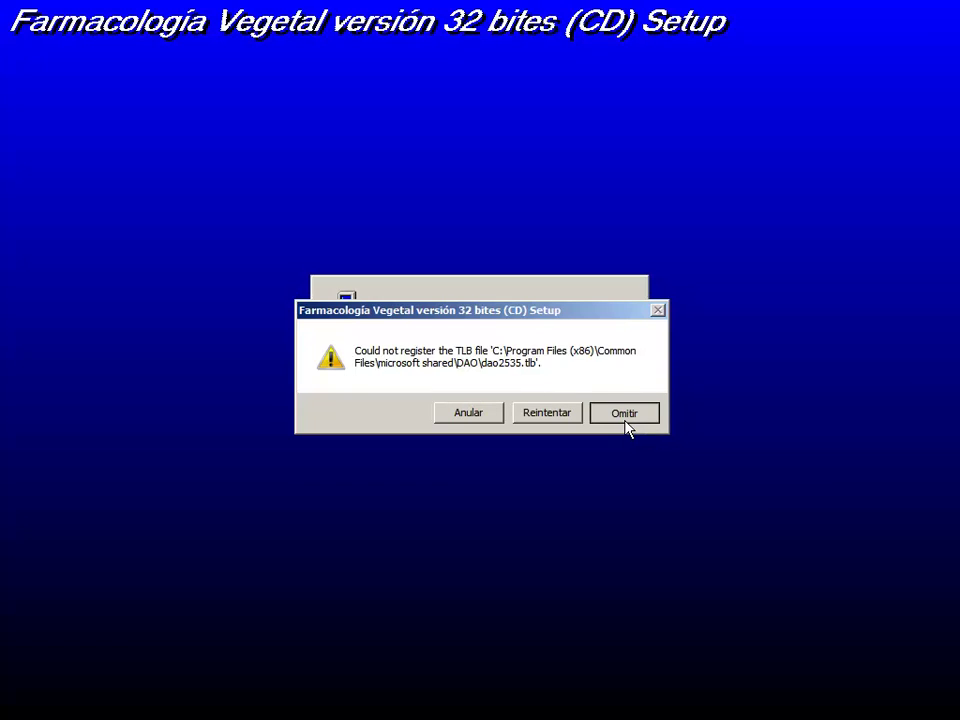
click(625, 421)
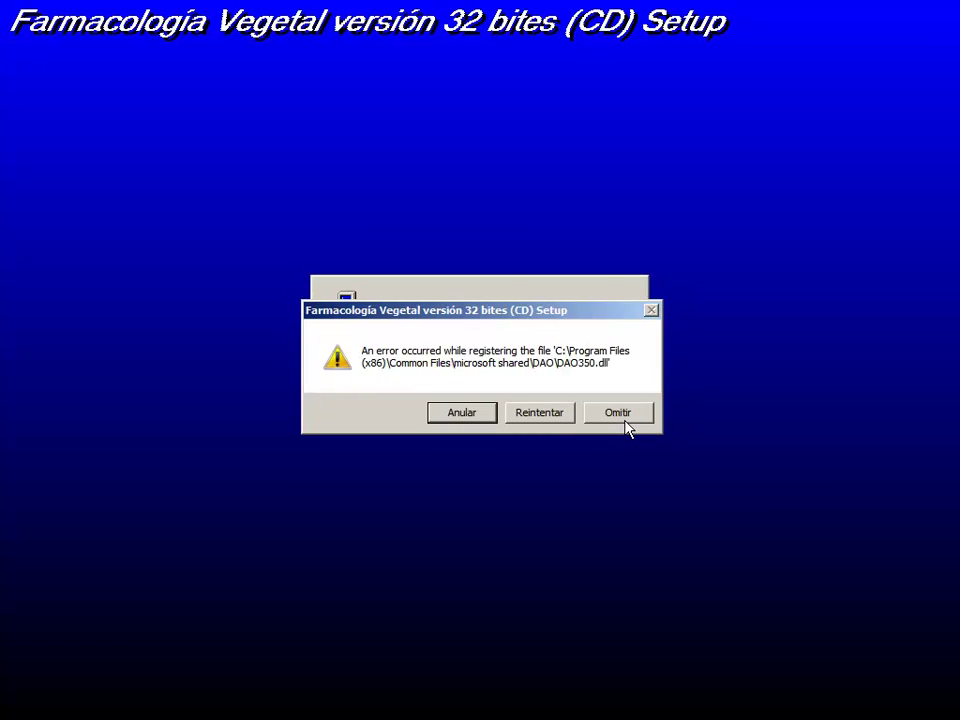
click(625, 421)
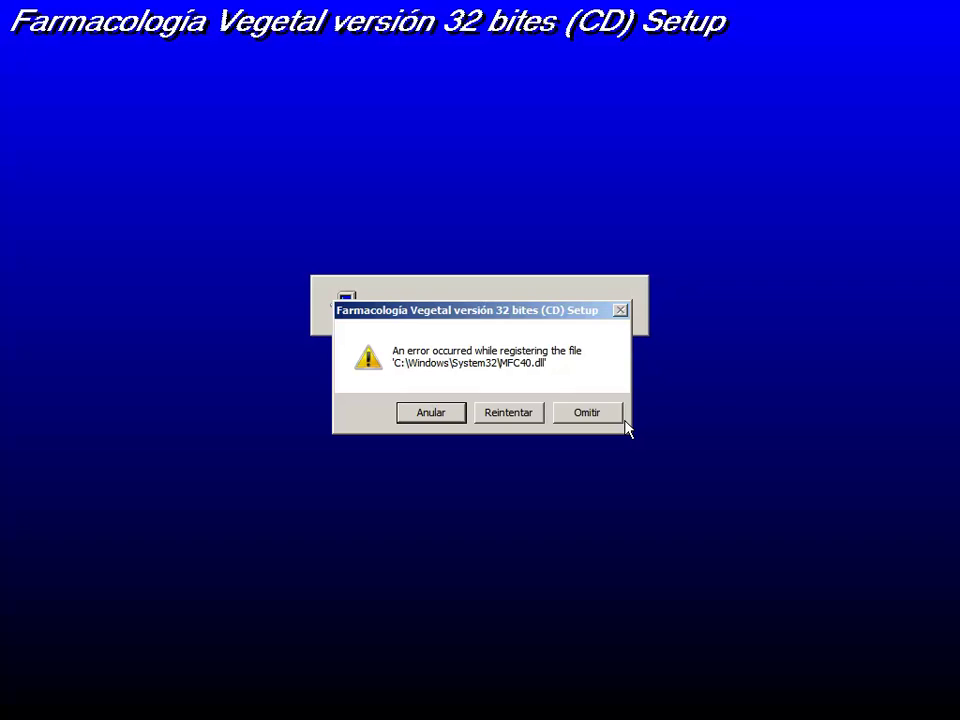
click(614, 418)
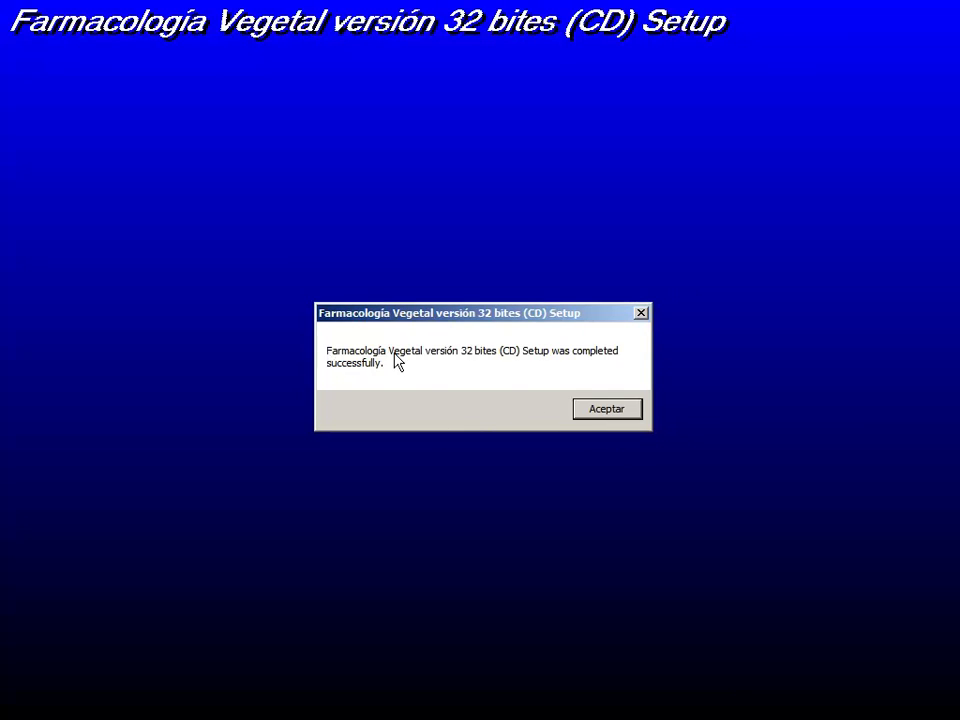
click(602, 413)
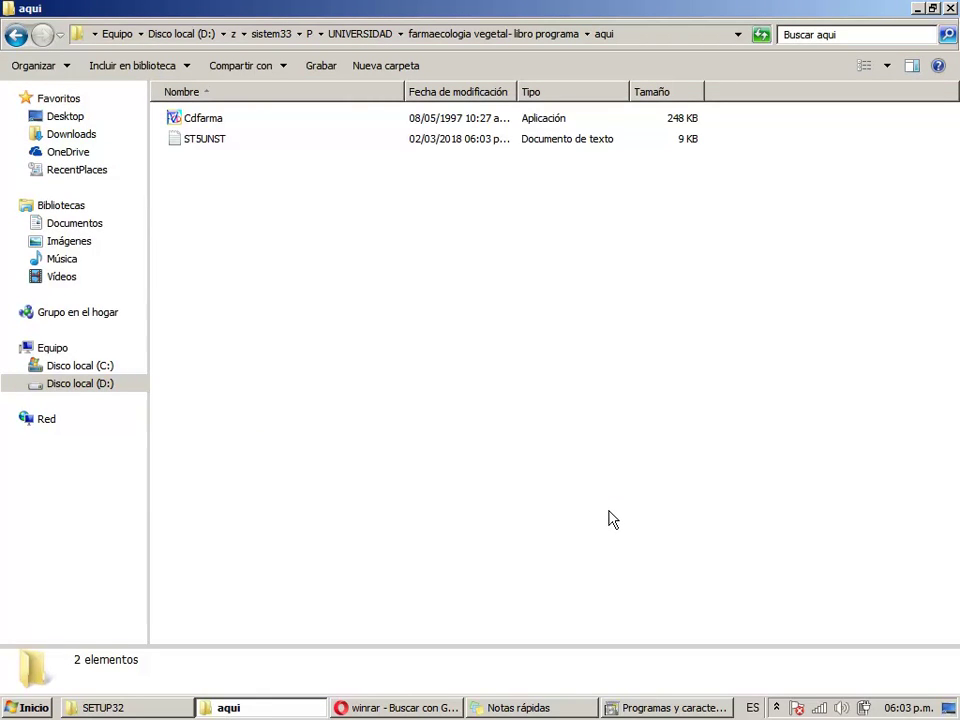
Step: Switch to the Opera browser and search Google for "daemon tool"
click(190, 120)
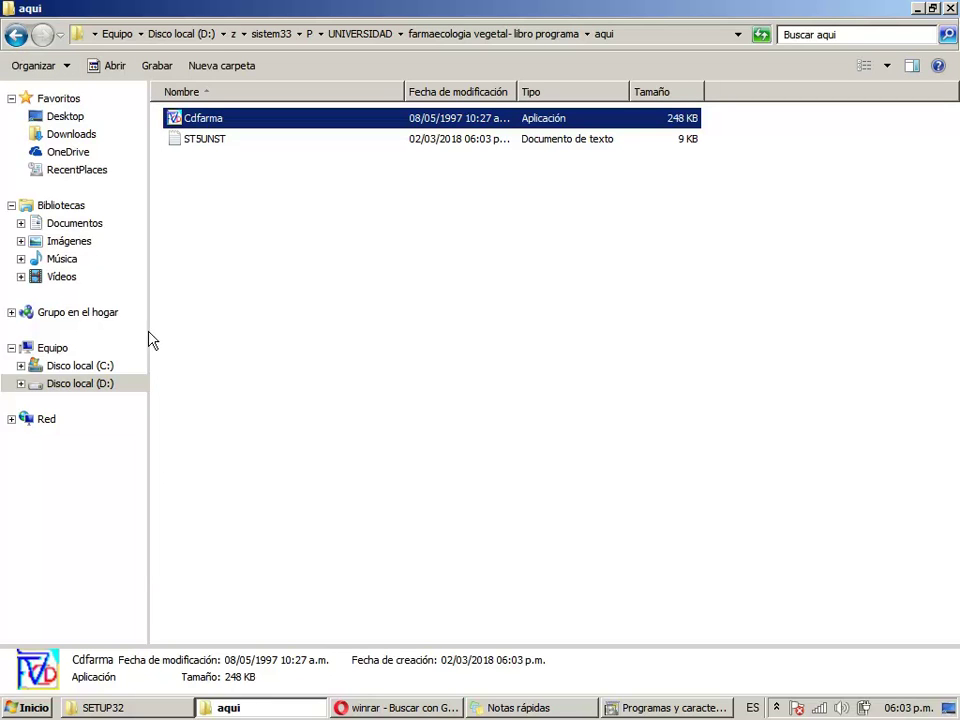
click(383, 710)
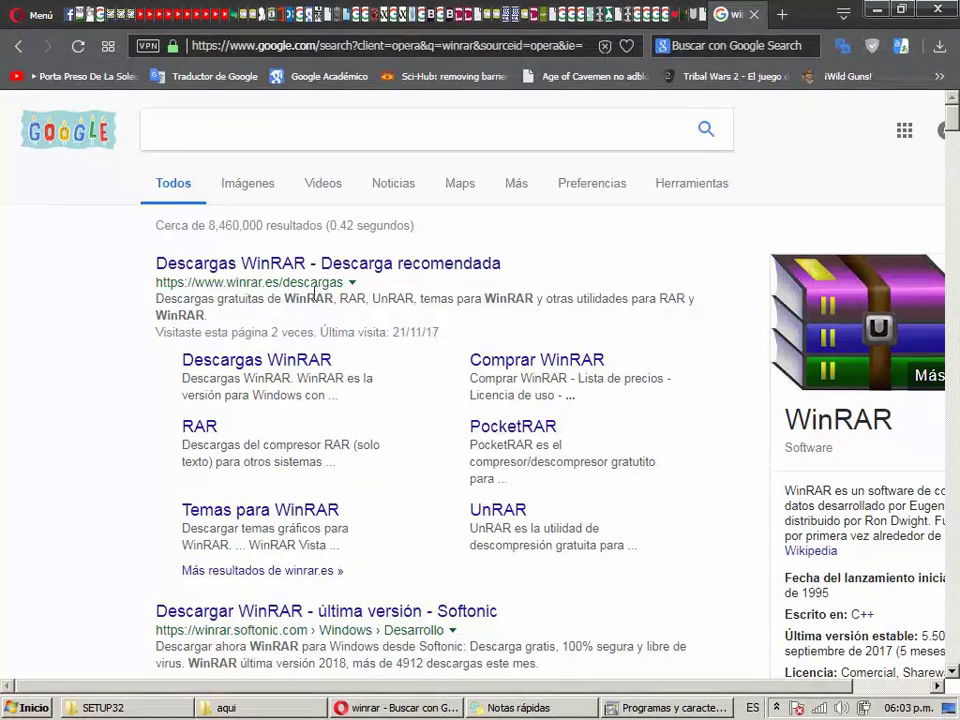
click(214, 143)
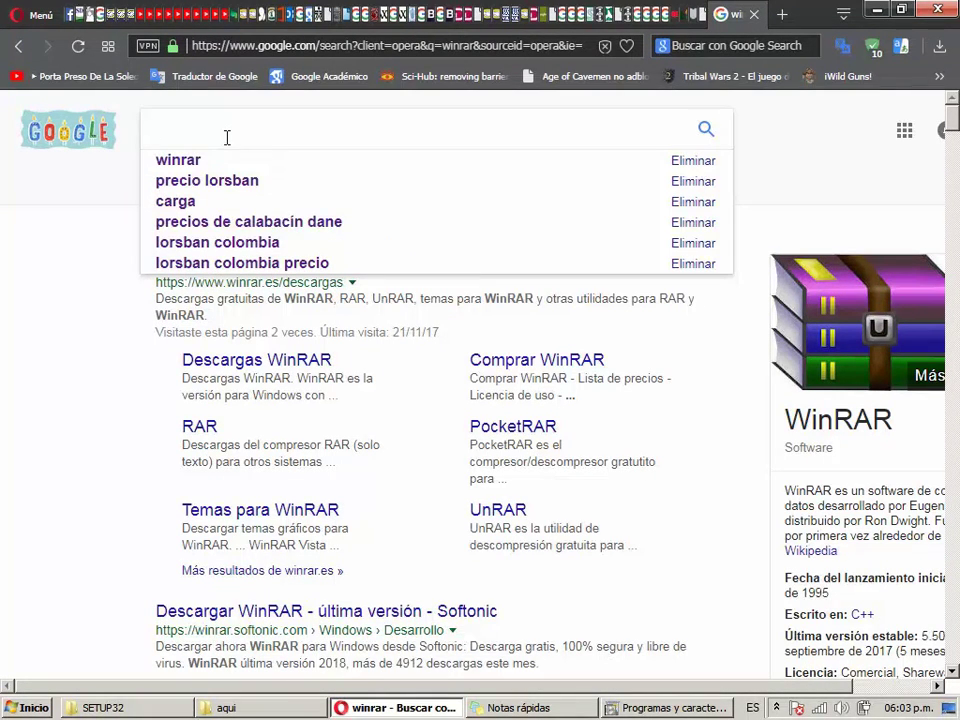
text(d)
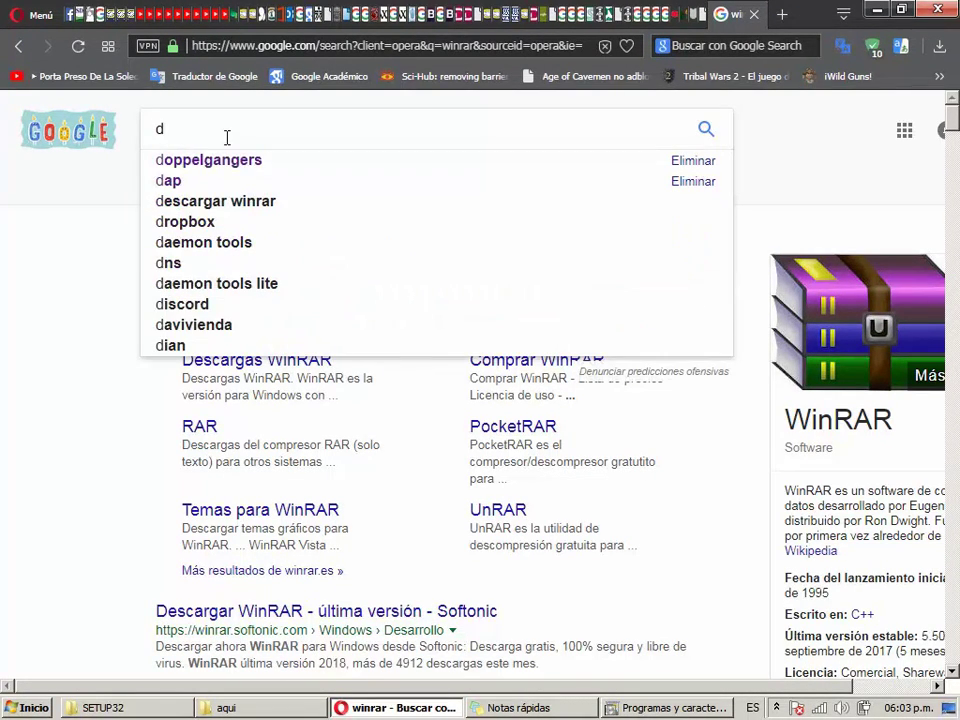
text(aemon tool)
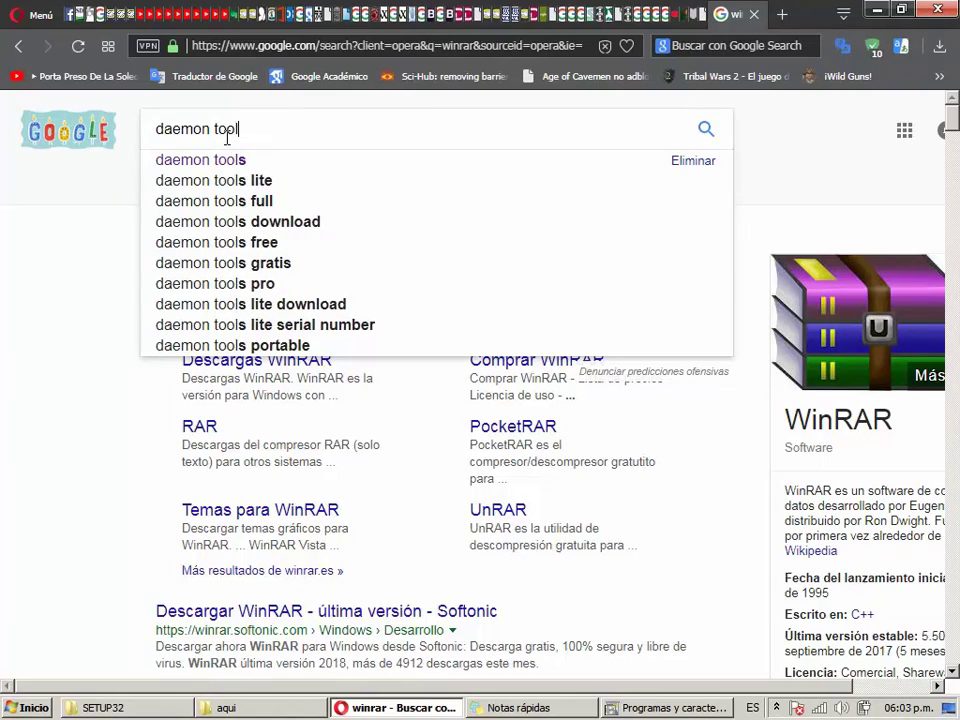
key(Return)
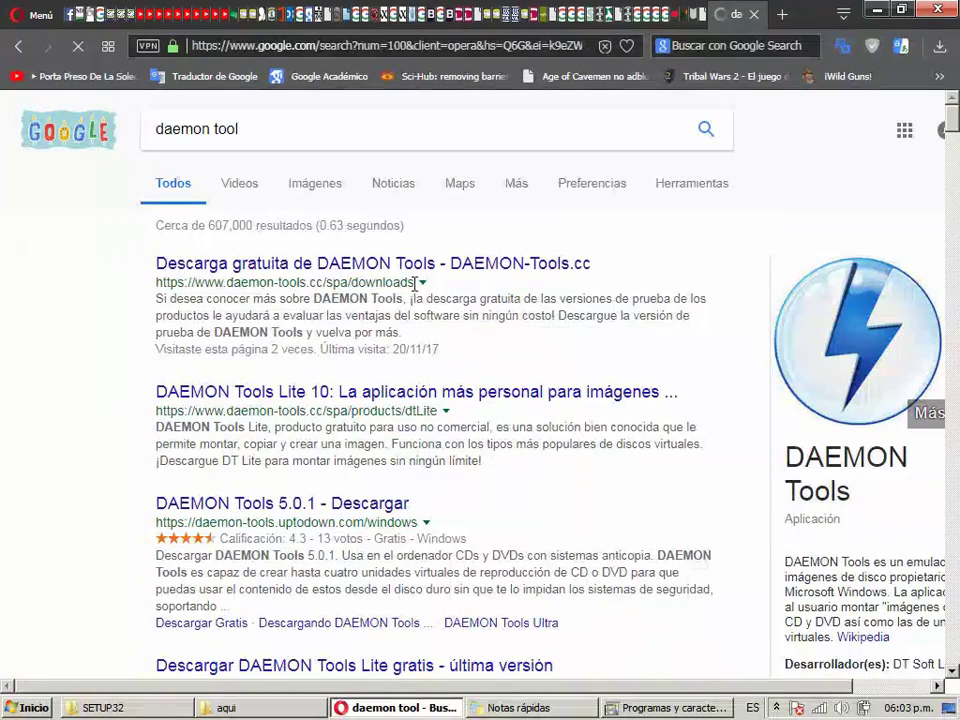
Step: Highlight the daemon-tools.cc address of the first search result, and open that official DAEMON Tools downloads page
drag(412, 282, 298, 284)
drag(378, 287, 396, 283)
click(156, 281)
drag(156, 281, 309, 283)
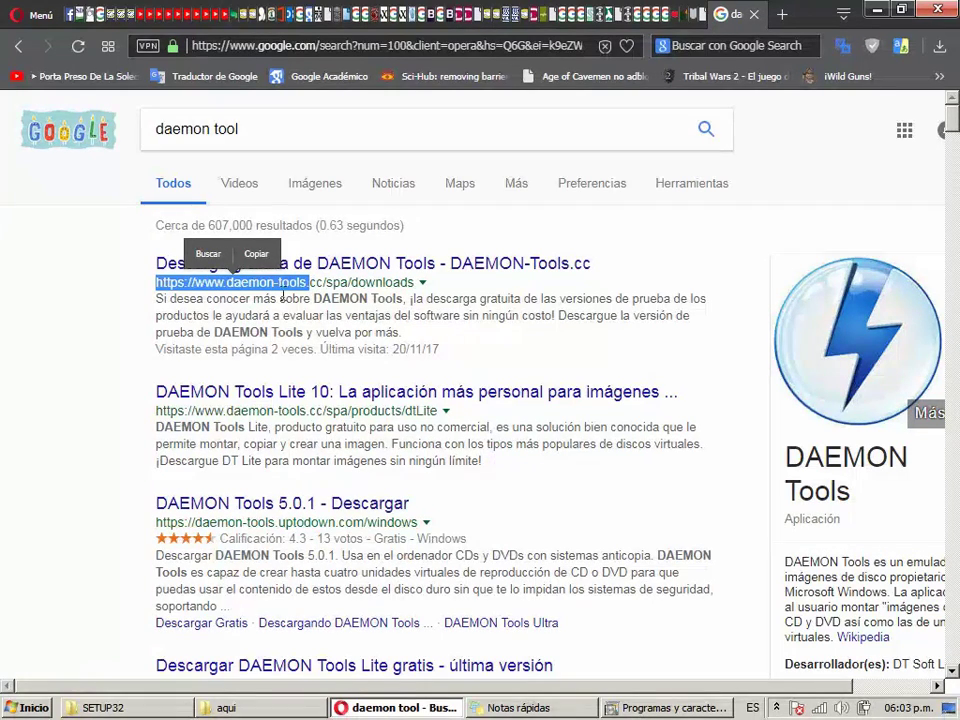
click(312, 282)
drag(309, 282, 156, 283)
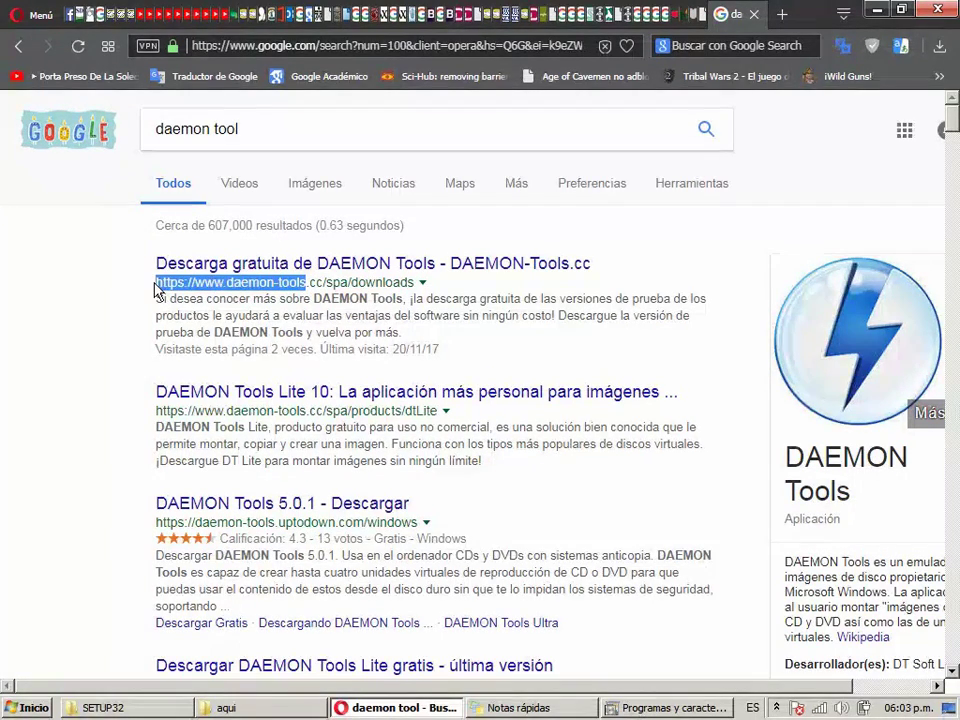
click(281, 291)
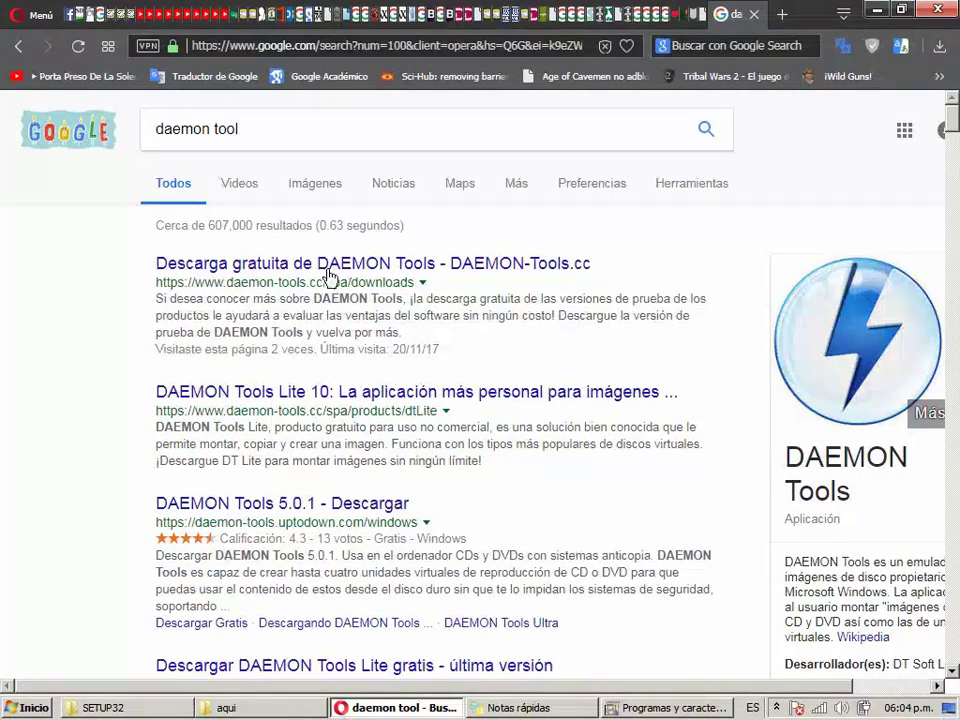
click(425, 265)
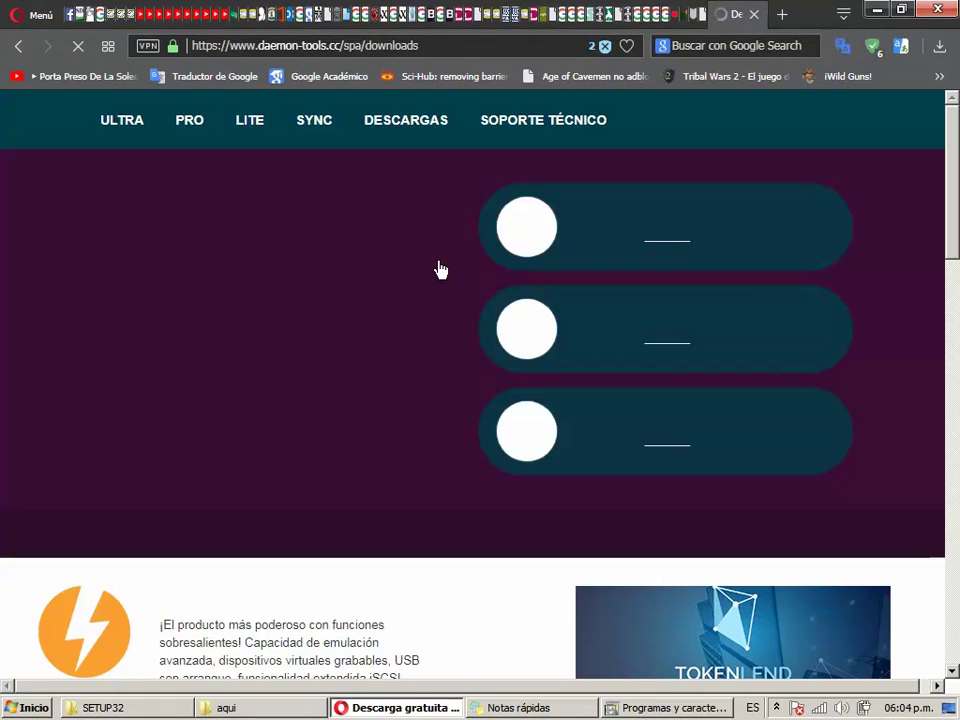
Step: Start the download of DAEMON Tools Lite 10 from the product list
scroll(438, 268, down, 3)
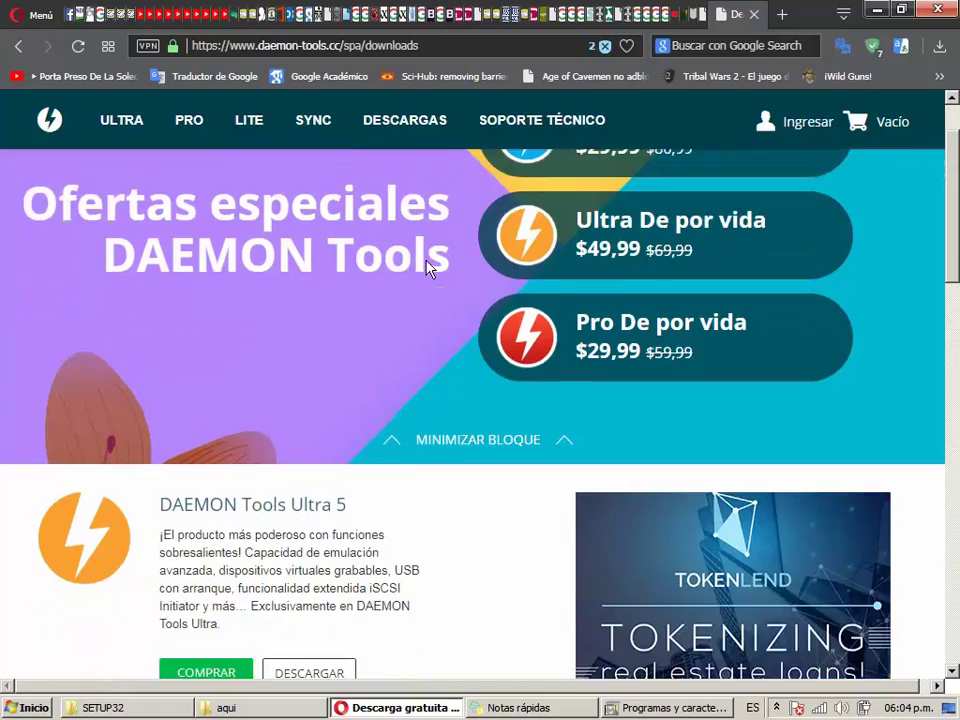
scroll(428, 262, down, 3)
scroll(426, 266, up, 5)
scroll(426, 266, down, 5)
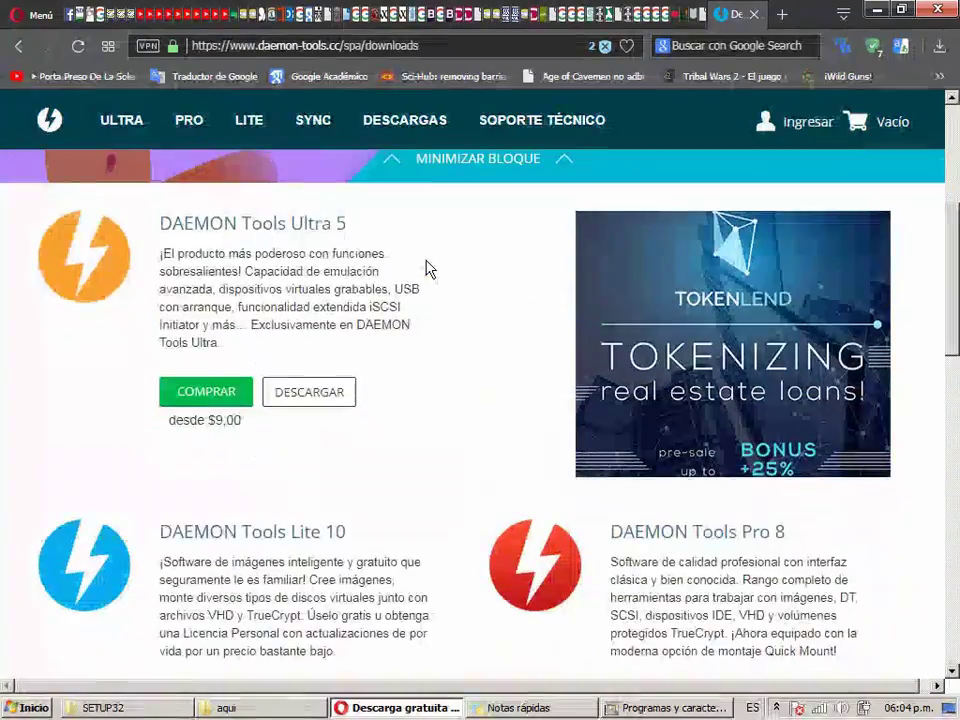
scroll(426, 268, up, 2)
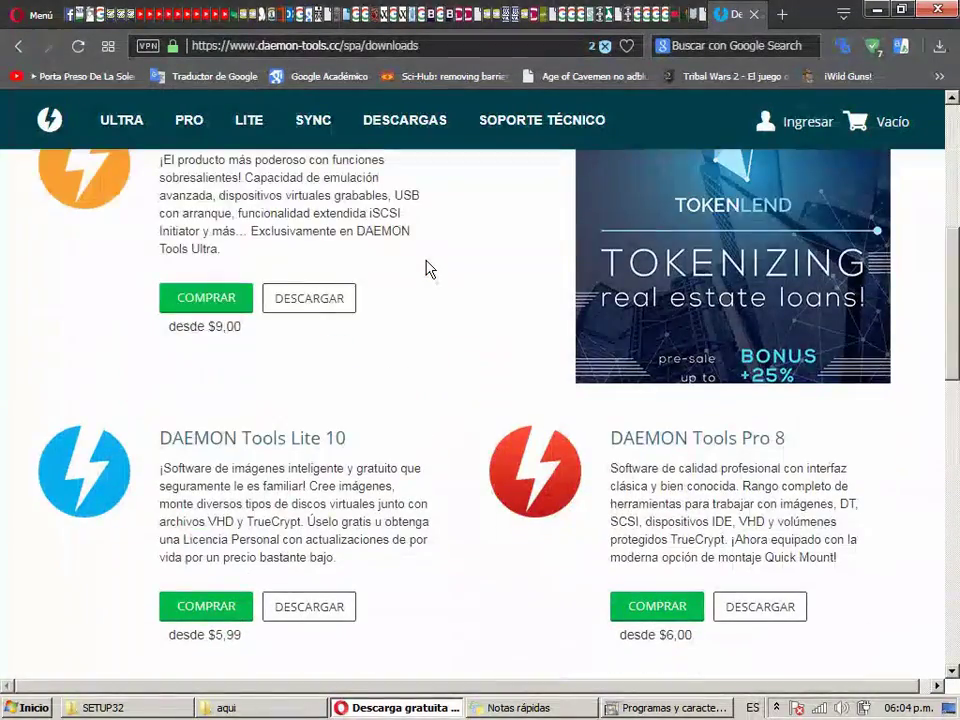
scroll(426, 270, down, 3)
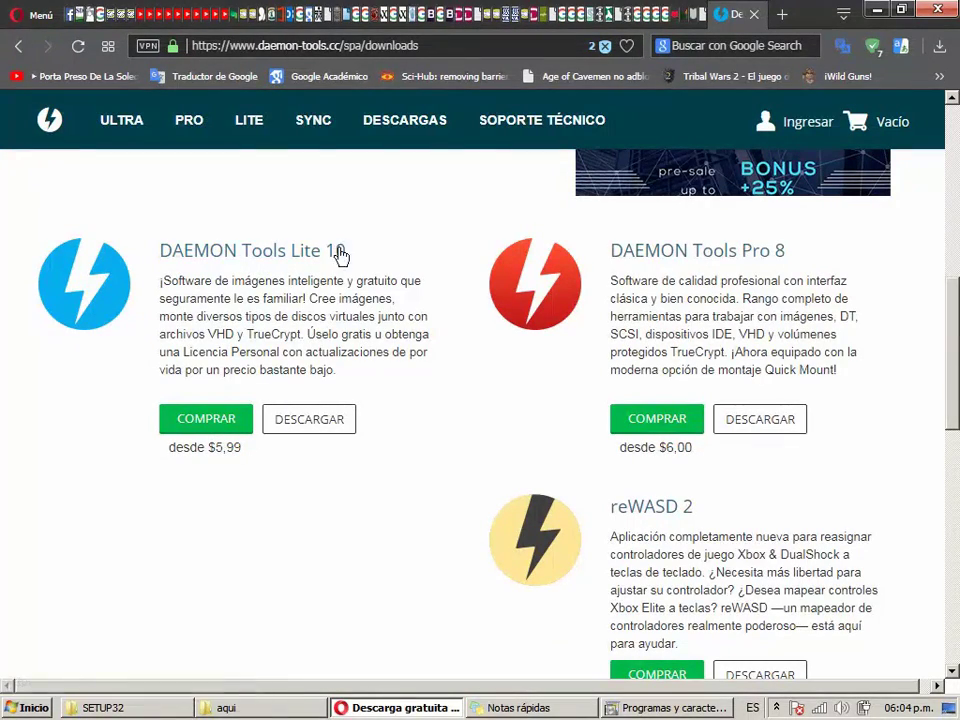
click(331, 428)
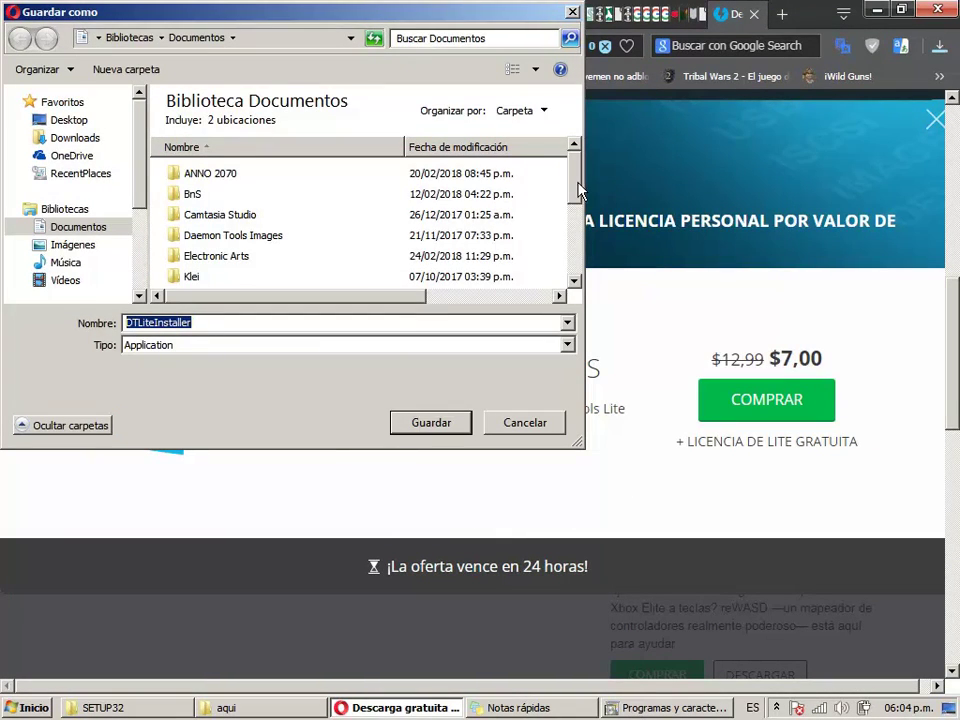
Step: Save the DTLiteInstaller application in the Downloads folder
drag(578, 190, 590, 304)
scroll(146, 146, down, 3)
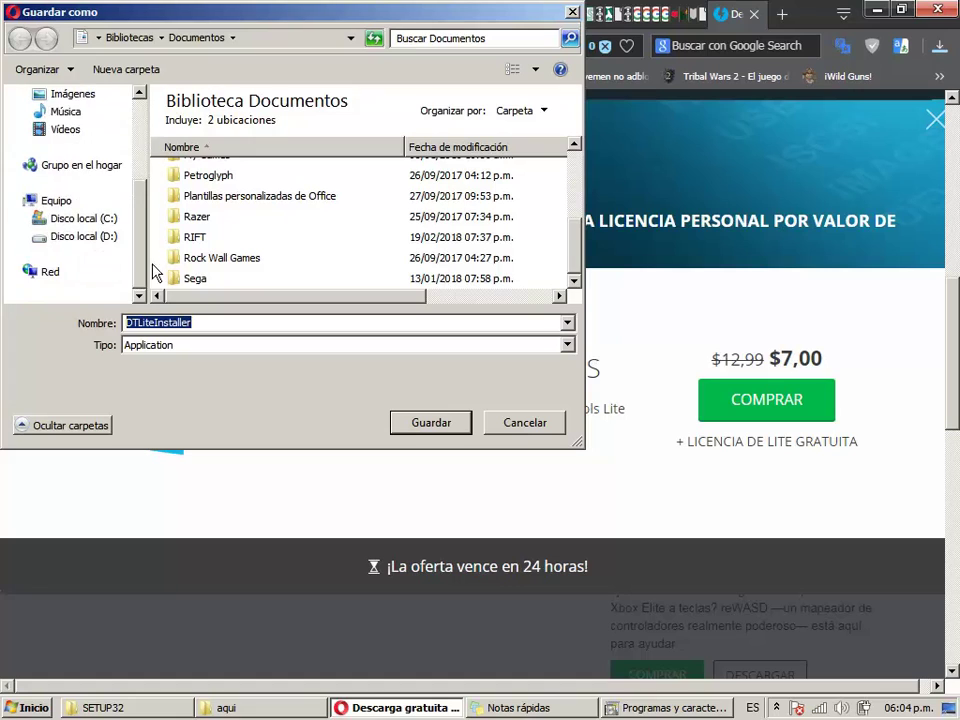
scroll(141, 197, up, 1)
scroll(141, 197, down, 1)
click(95, 237)
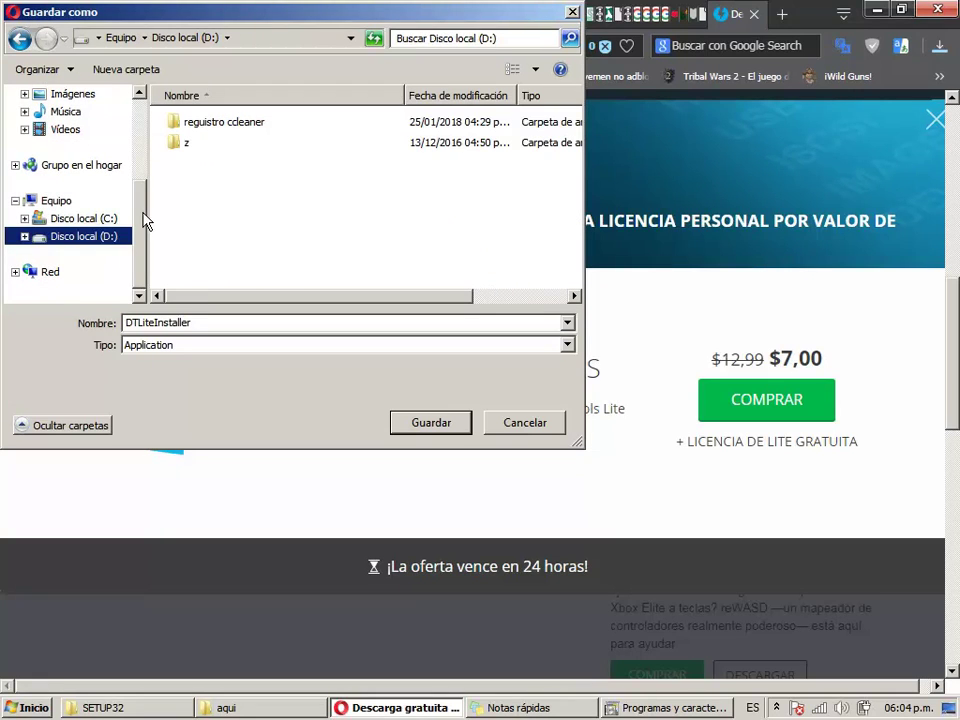
drag(143, 215, 146, 118)
click(89, 139)
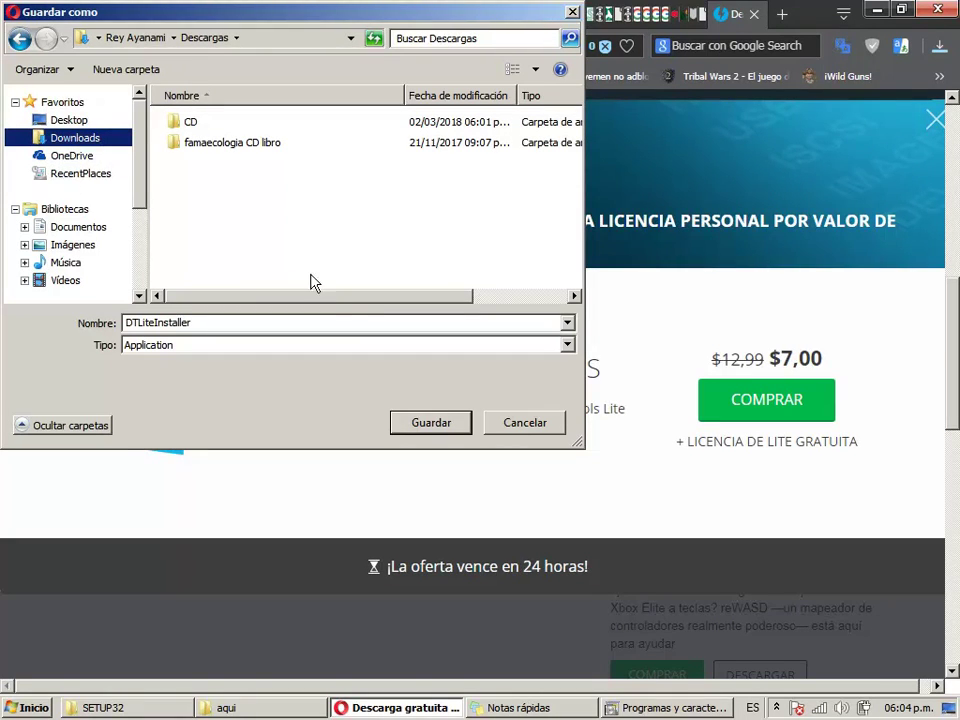
click(431, 423)
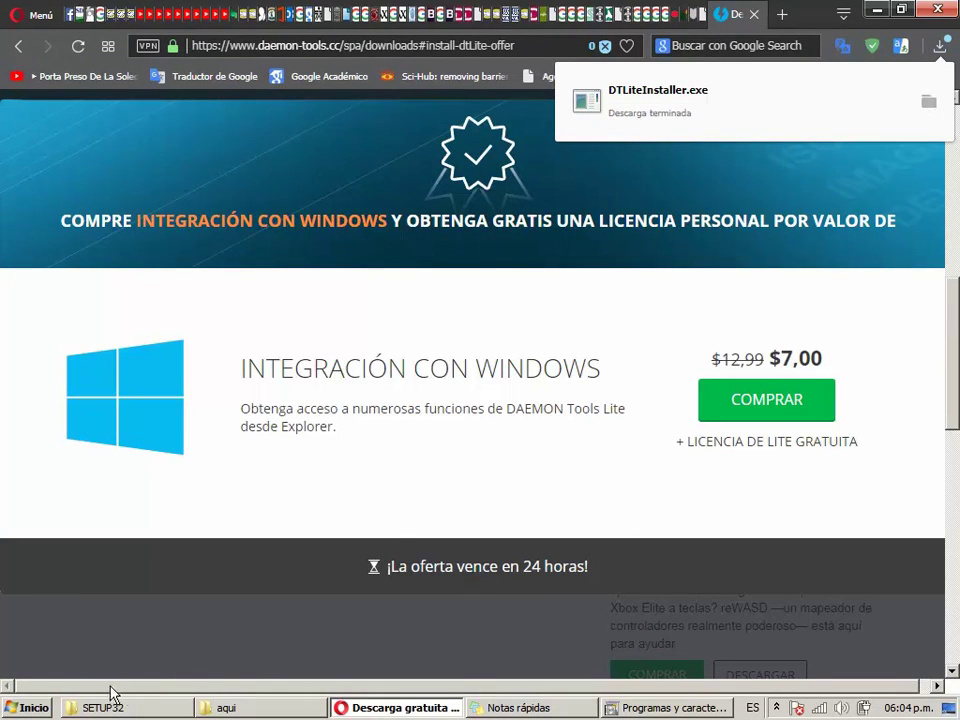
Step: Open the Downloads folder in the file explorer and launch DTLiteInstaller
click(33, 707)
click(272, 476)
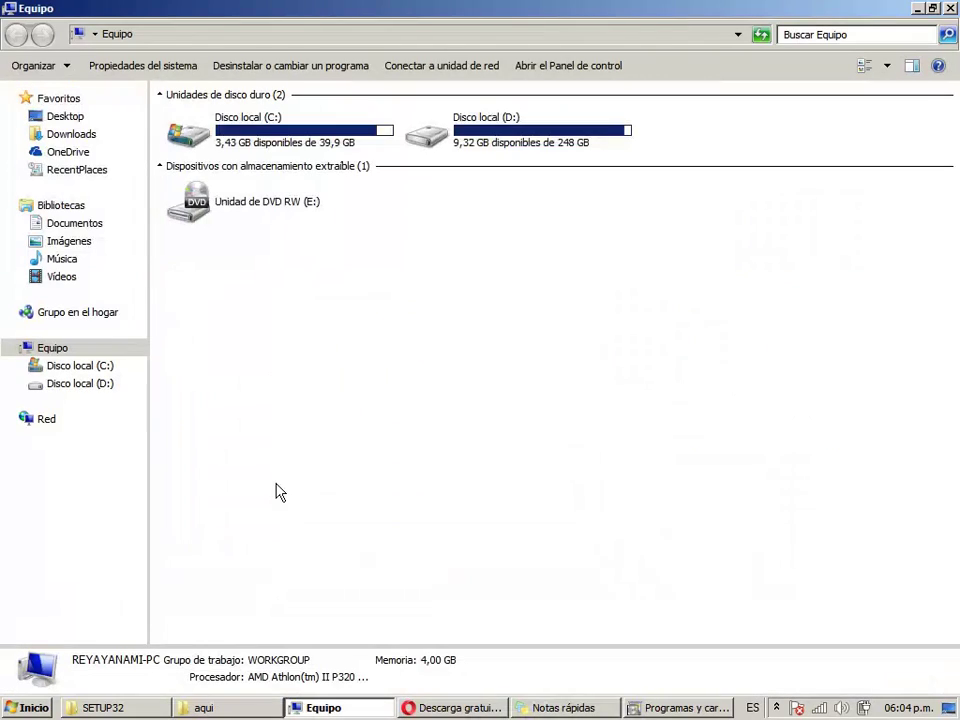
click(87, 141)
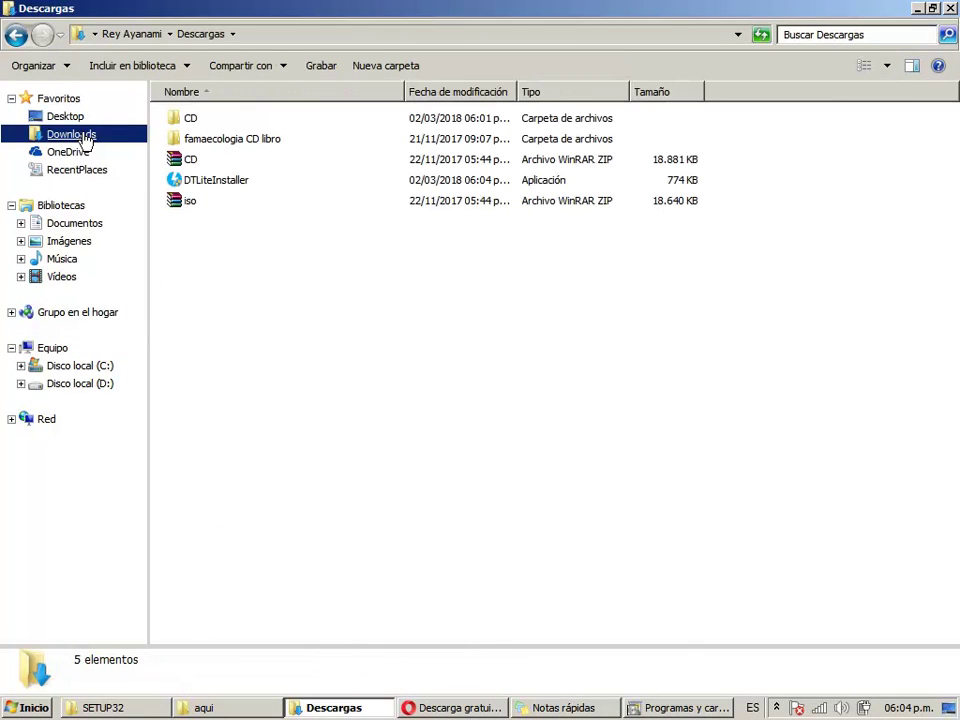
click(216, 185)
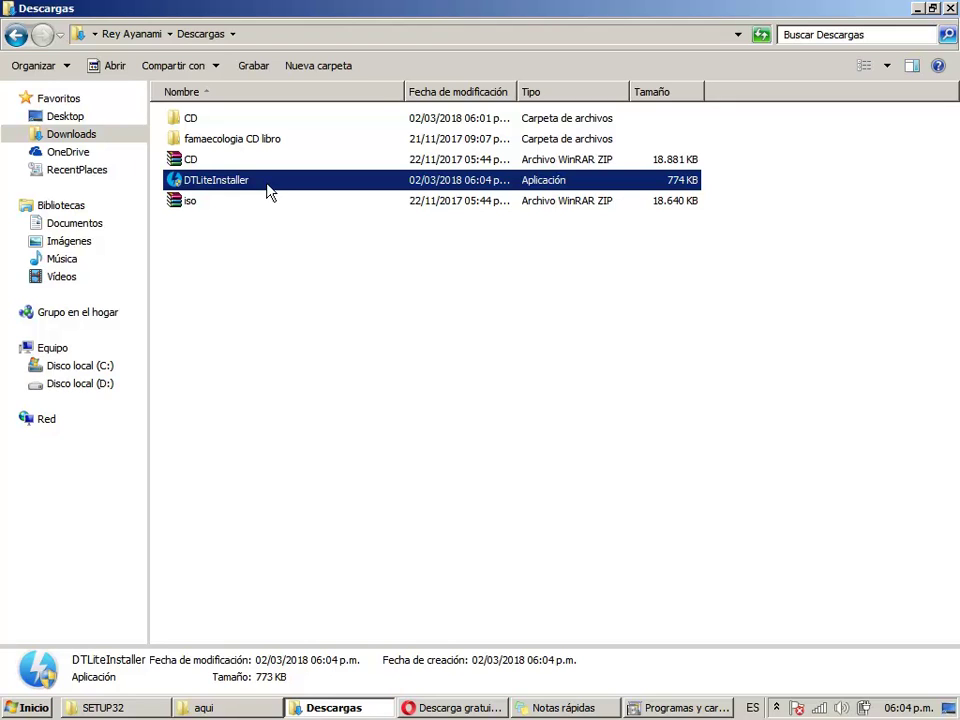
right_click(267, 190)
click(308, 224)
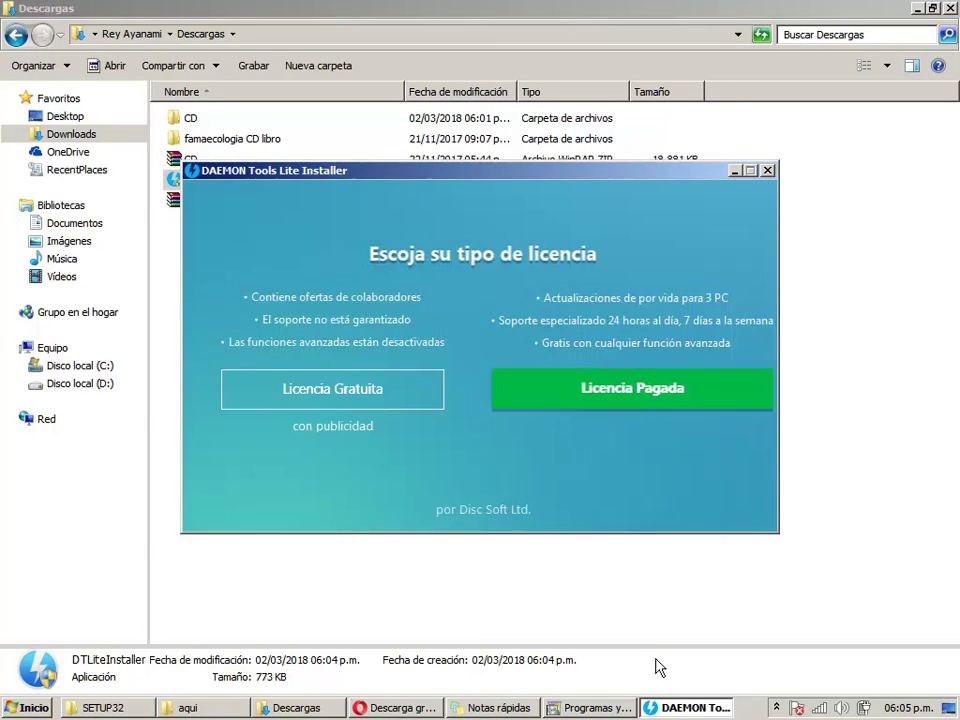
Step: Choose Licencia Gratuita, start the DAEMON Tools Lite setup, and accept Spanish, the free licence and the default components
click(313, 397)
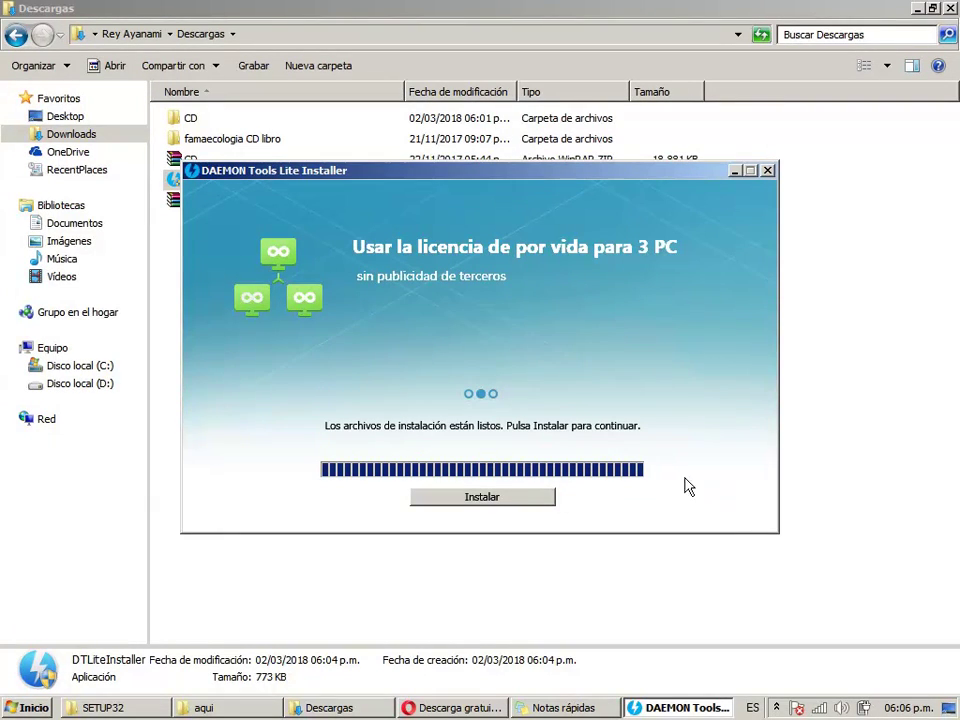
click(496, 501)
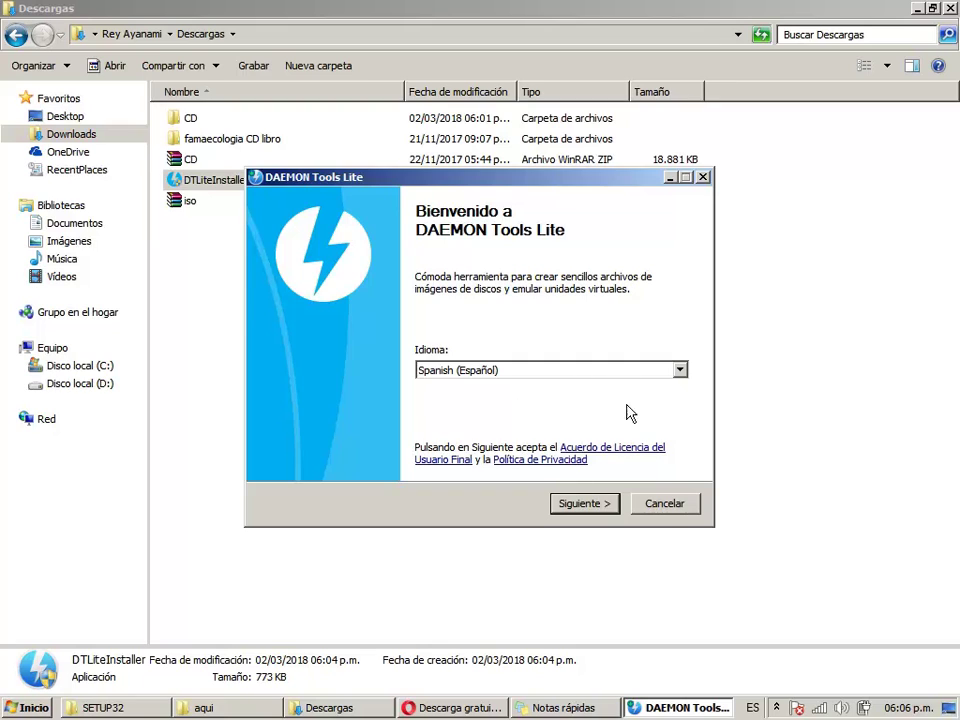
click(585, 510)
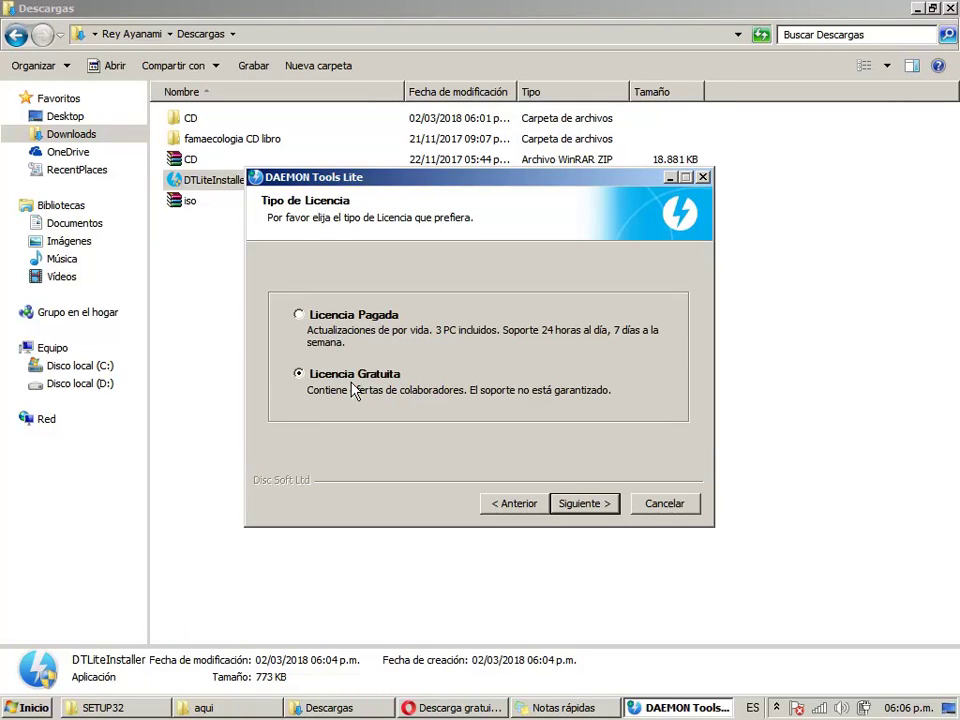
click(588, 514)
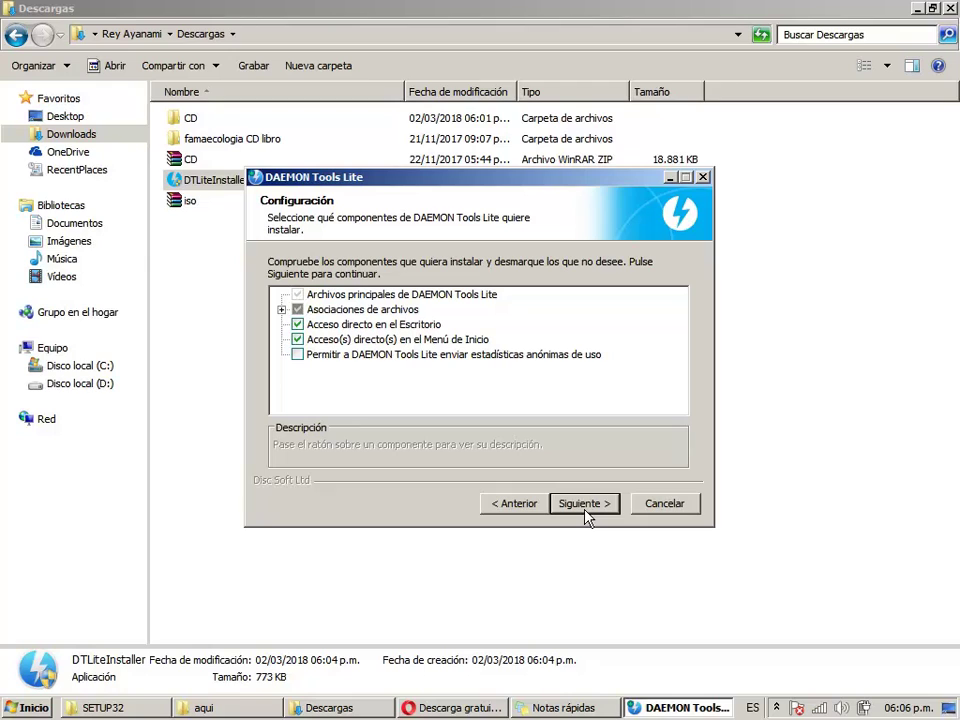
click(282, 310)
click(281, 294)
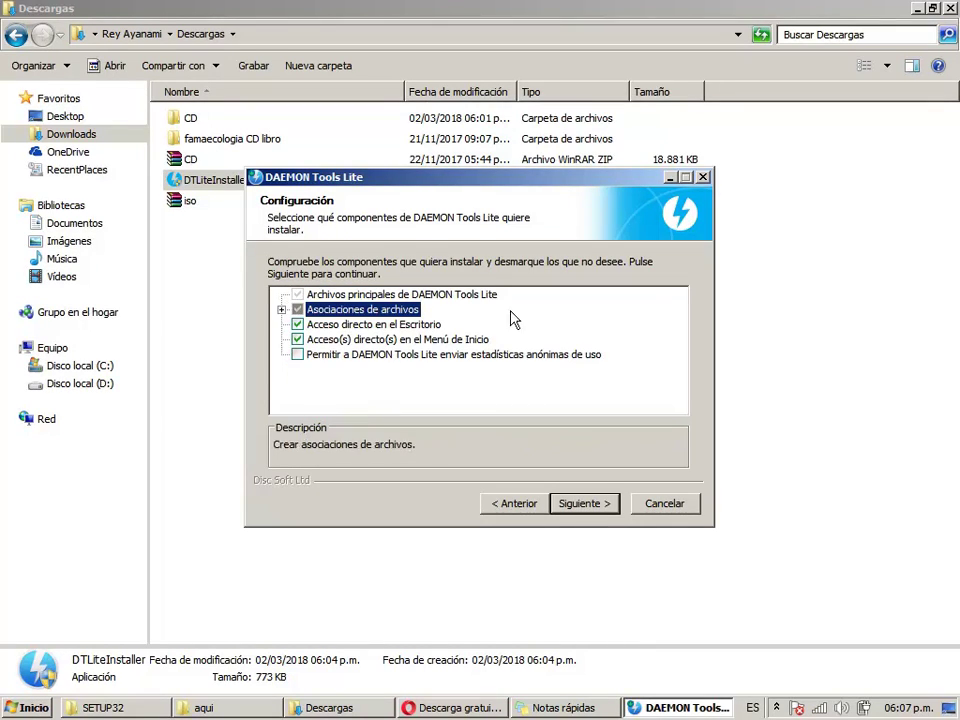
click(585, 510)
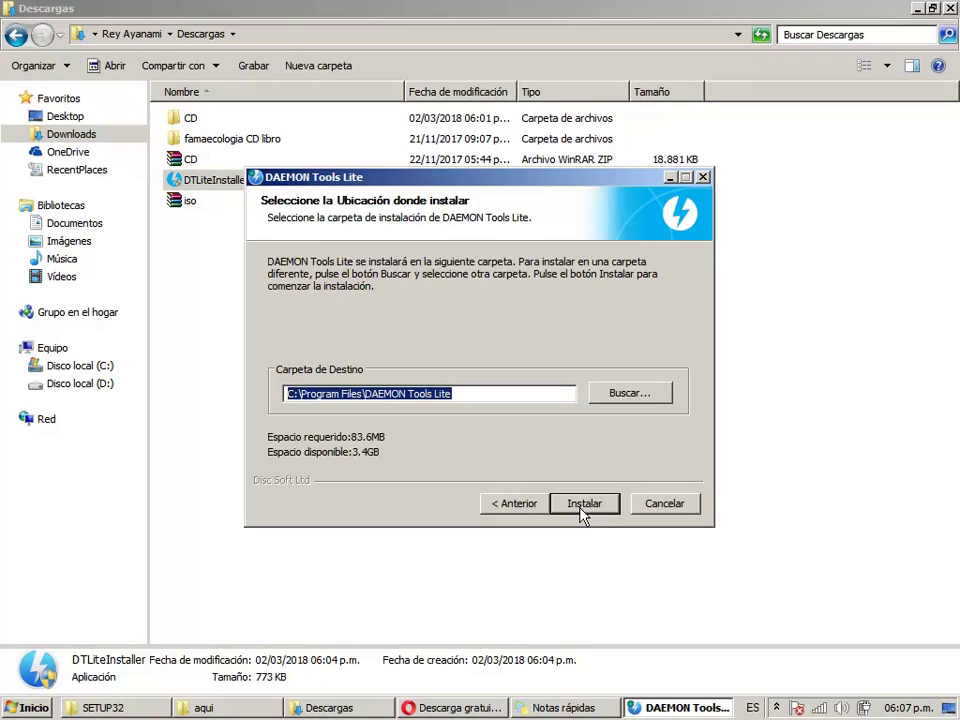
Step: Set the destination folder to "D:\z\sistem33\P\deamon tool-montar iso\gratis\DAEMON Tools Lite" and start the installation
click(468, 393)
drag(468, 393, 286, 393)
text(D:\z\sistem33\P\deamon tool-montar iso\gratis\DAEMON Tools Lite)
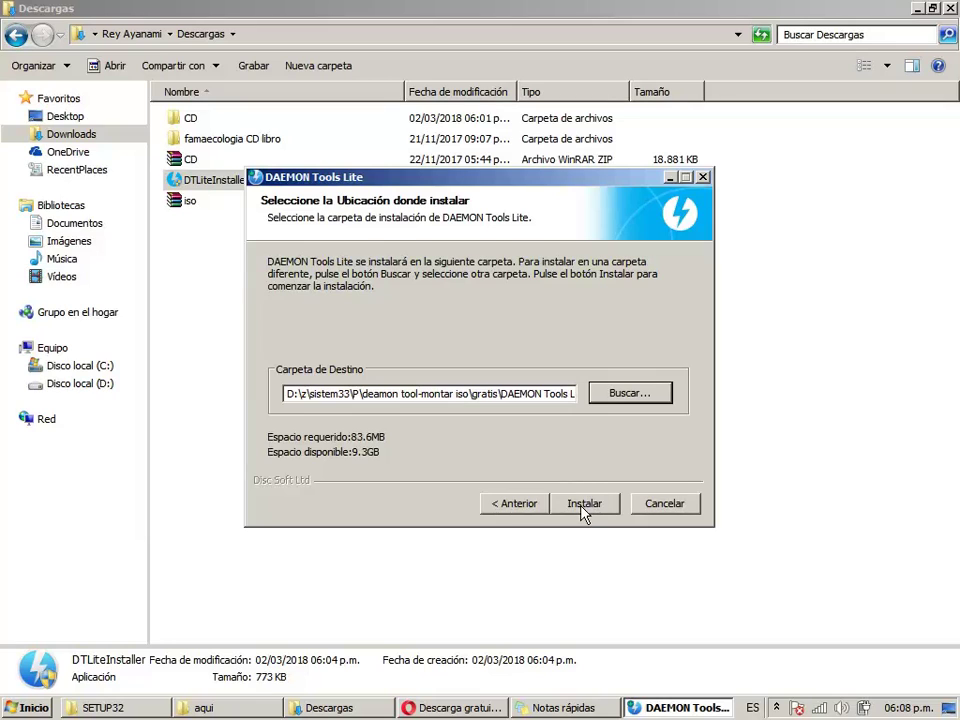
click(582, 505)
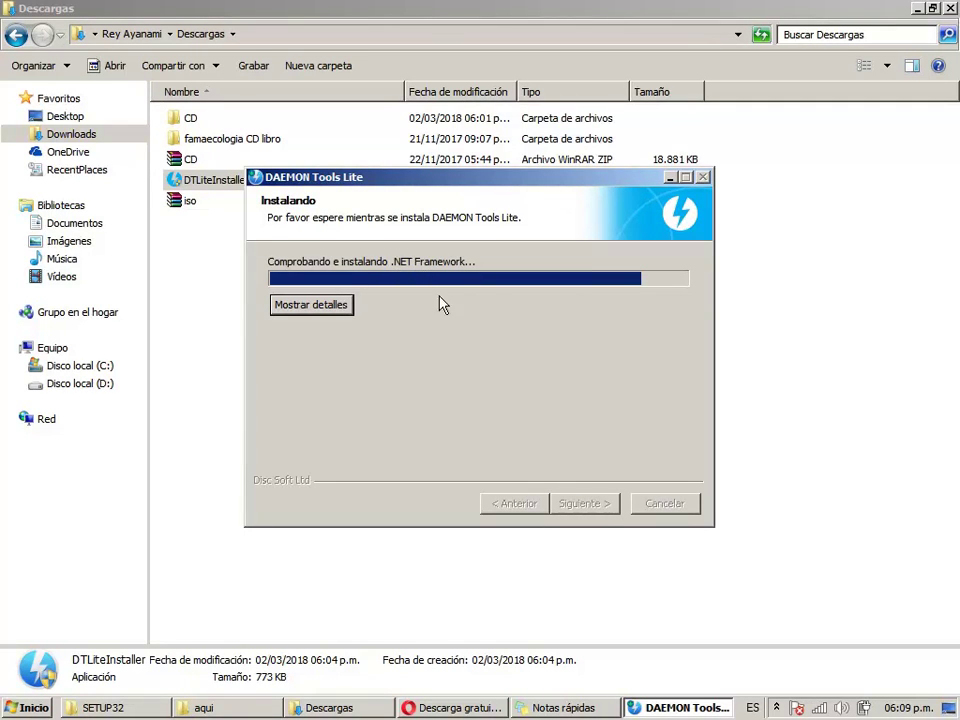
Step: Show the installation details, and finish the setup wizard with the option to run DAEMON Tools Lite enabled
click(334, 309)
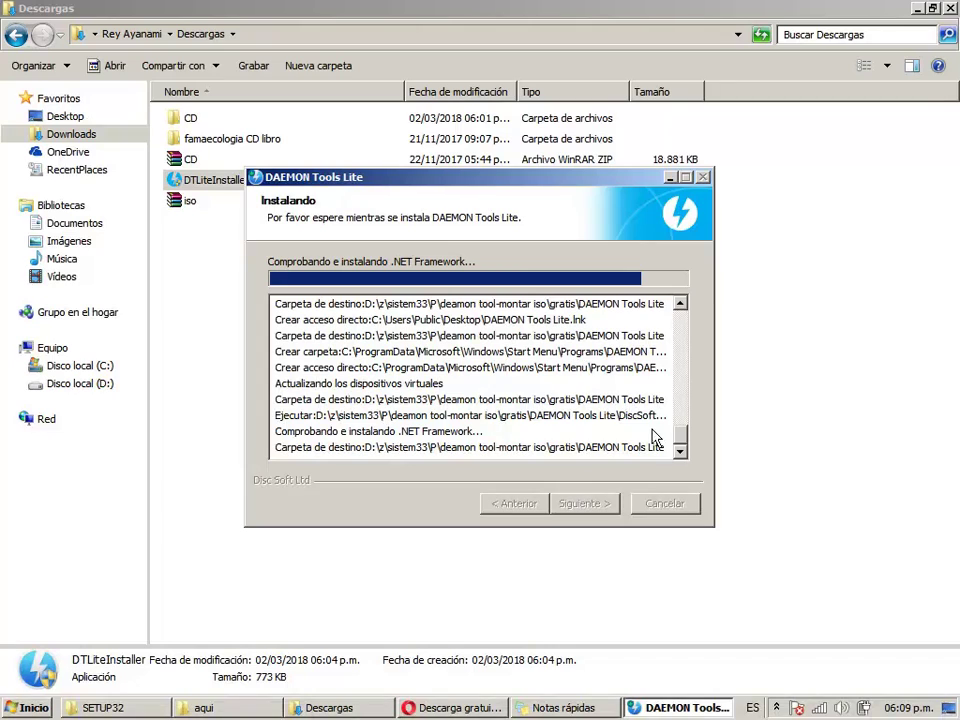
mouse_move(686, 437)
mouse_down()
mouse_move(690, 335)
mouse_move(698, 452)
mouse_up()
drag(680, 440, 692, 461)
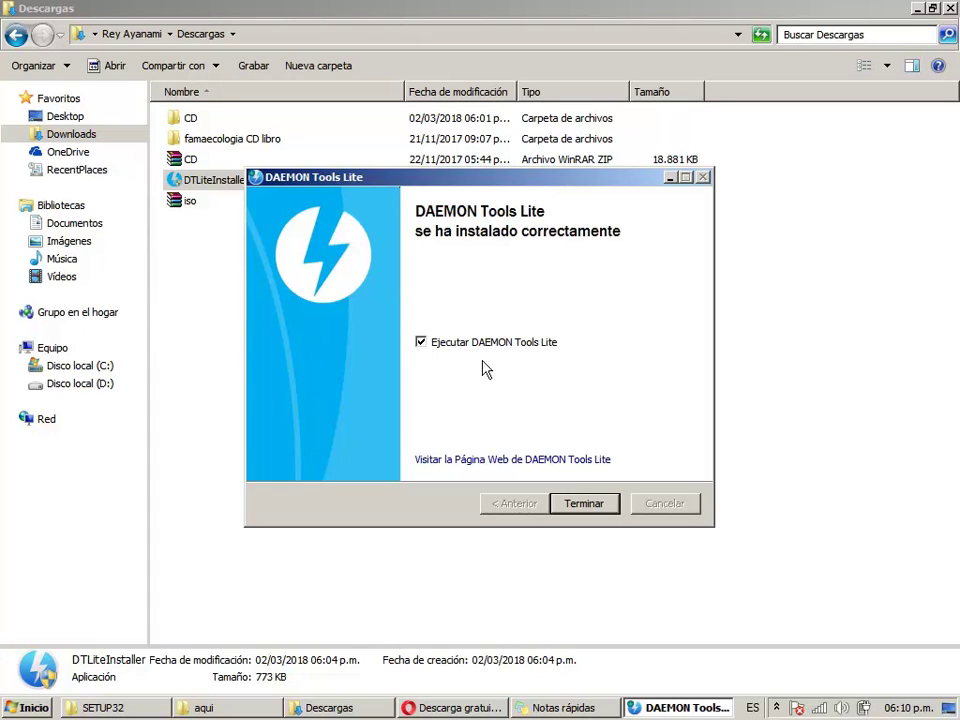
click(593, 510)
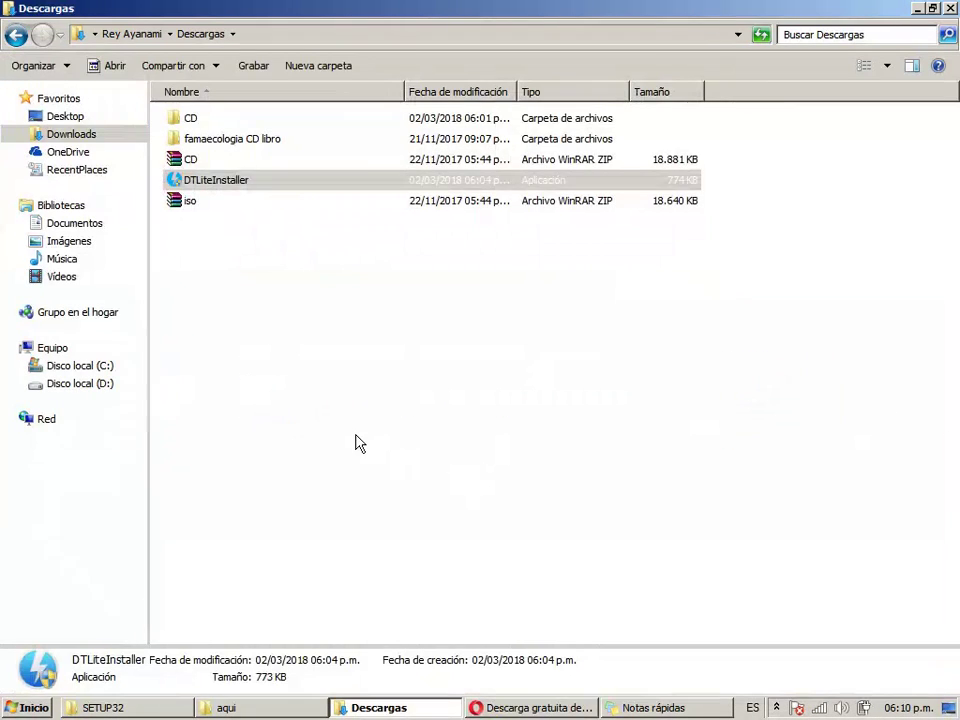
click(360, 444)
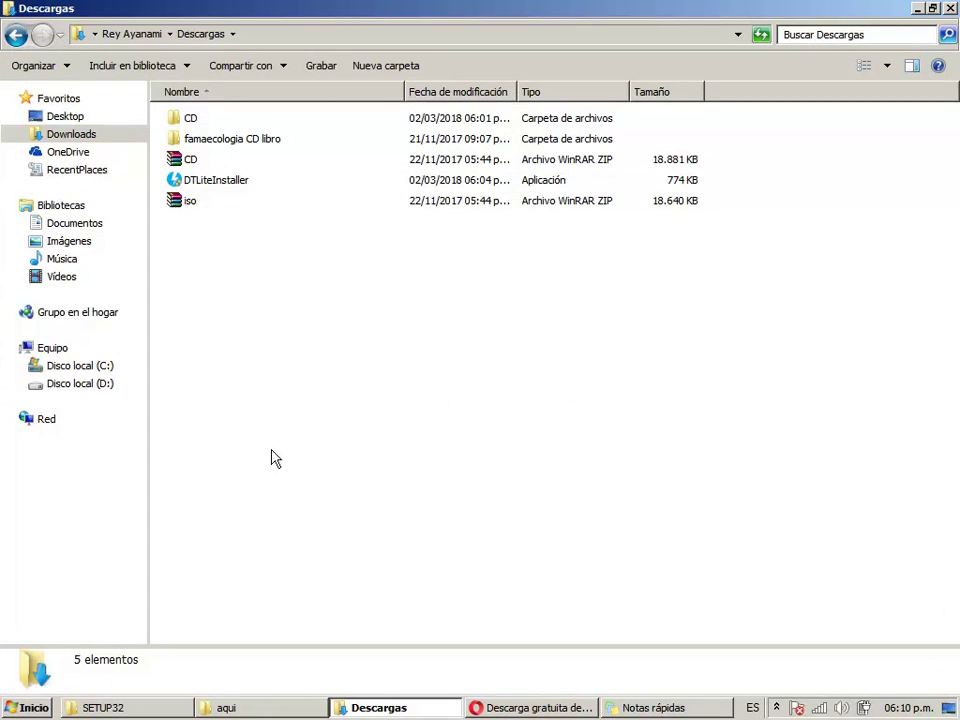
Step: Extract the iso ZIP archive in the Downloads folder into its own "iso" subfolder
click(191, 208)
click(189, 163)
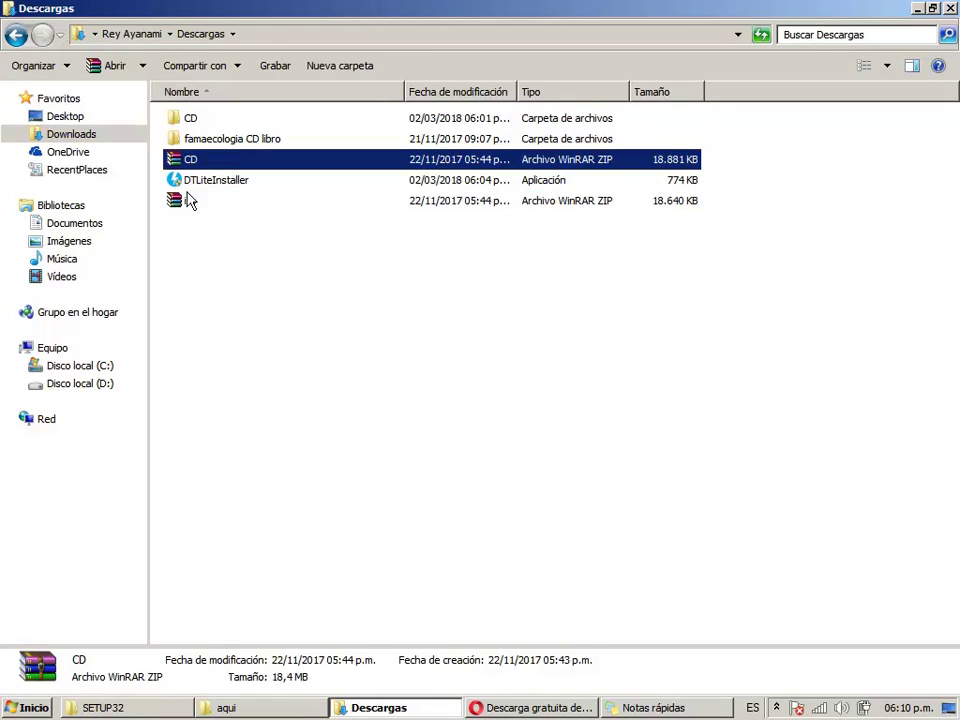
click(190, 204)
click(187, 164)
click(190, 204)
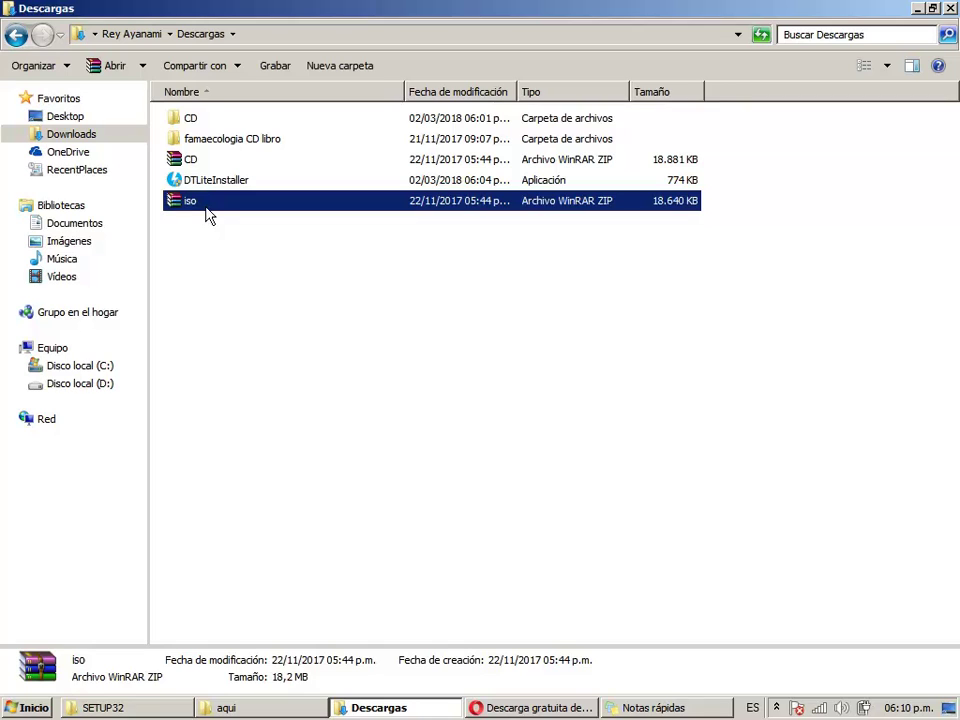
double_click(205, 206)
right_click(206, 207)
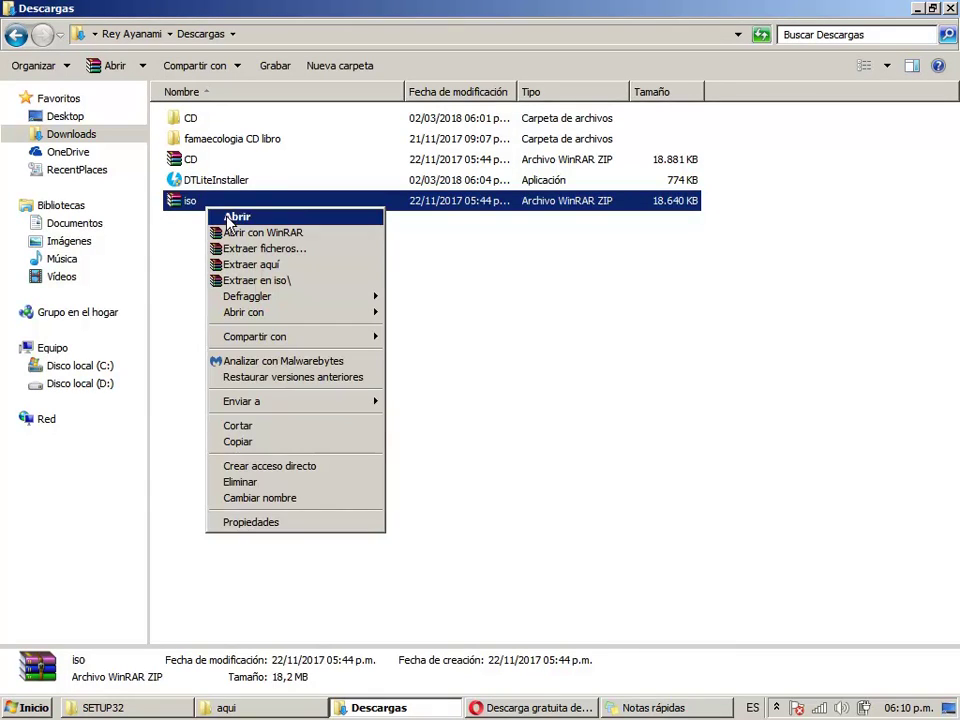
click(288, 281)
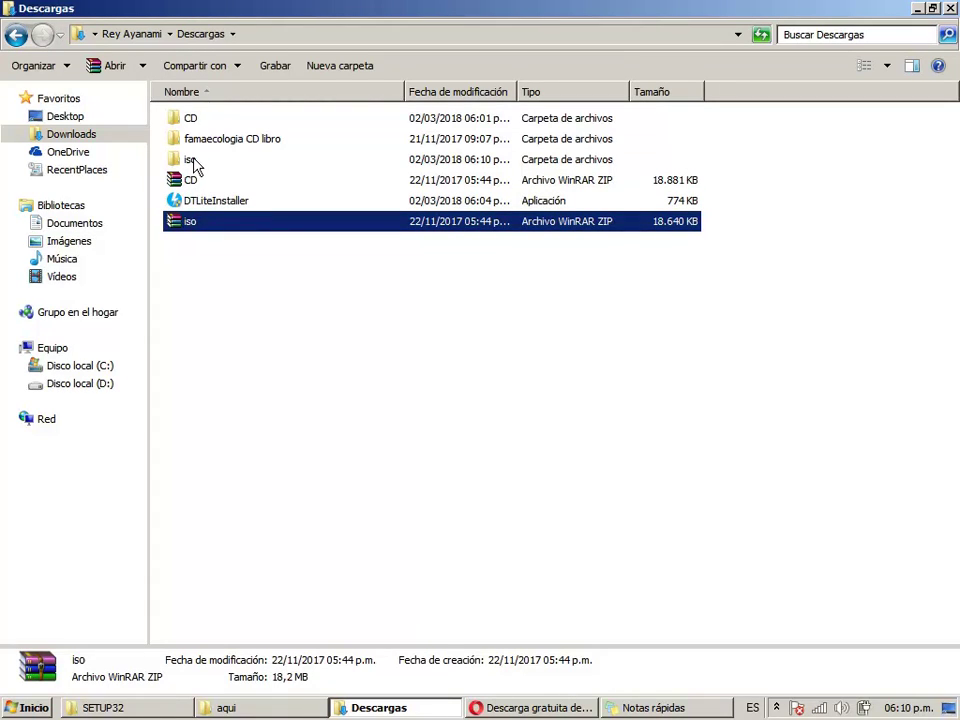
Step: Open the extracted iso folder and mount the iso disc image it contains
click(193, 162)
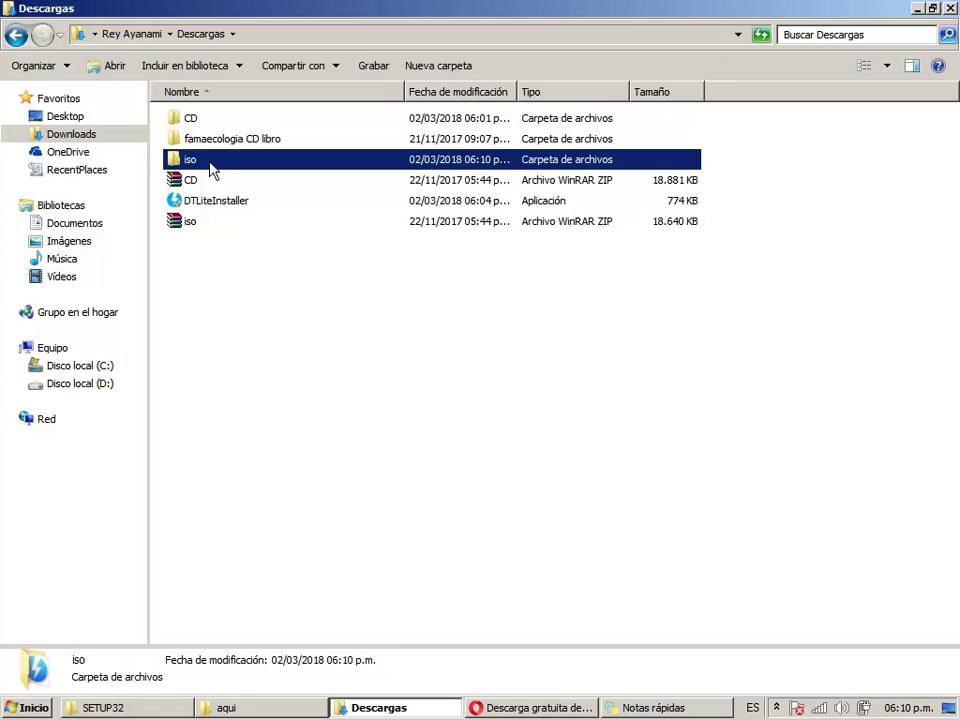
click(196, 221)
click(205, 162)
double_click(216, 163)
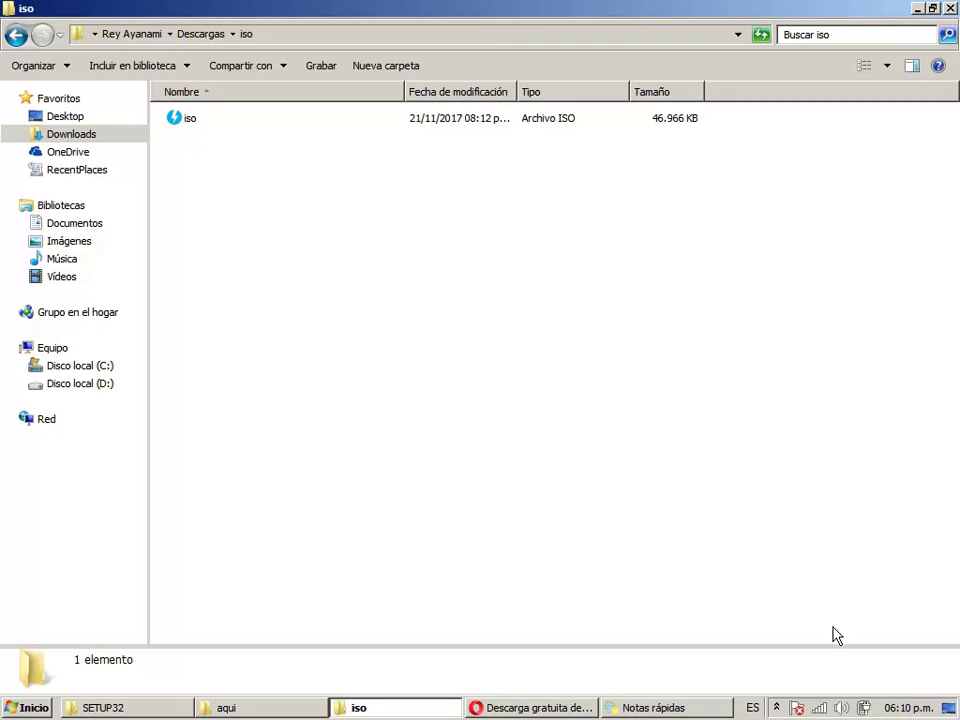
click(897, 716)
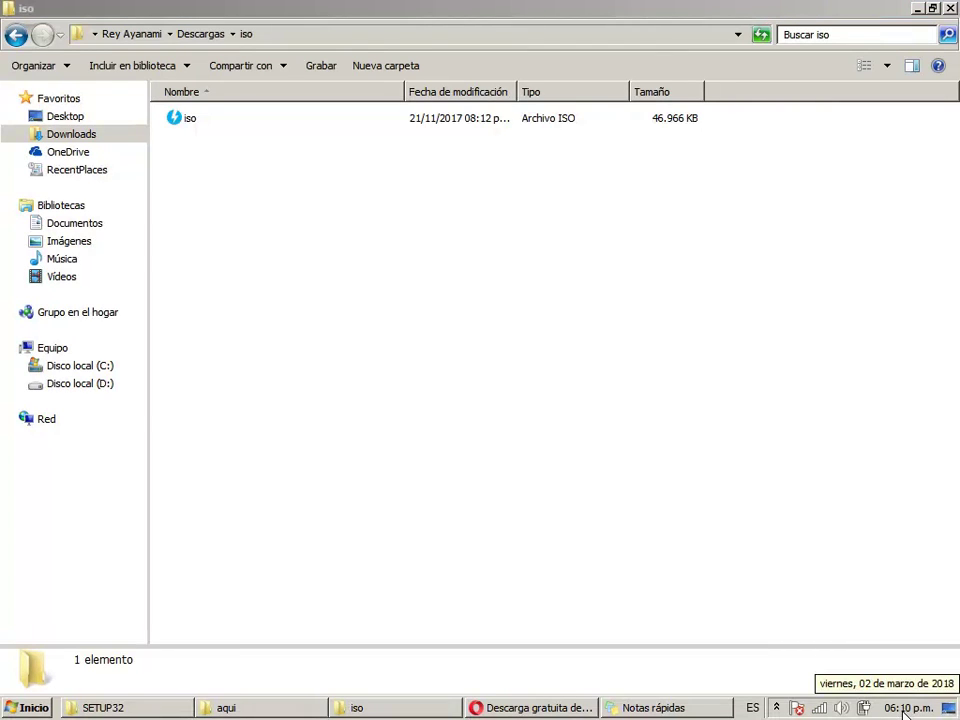
click(190, 120)
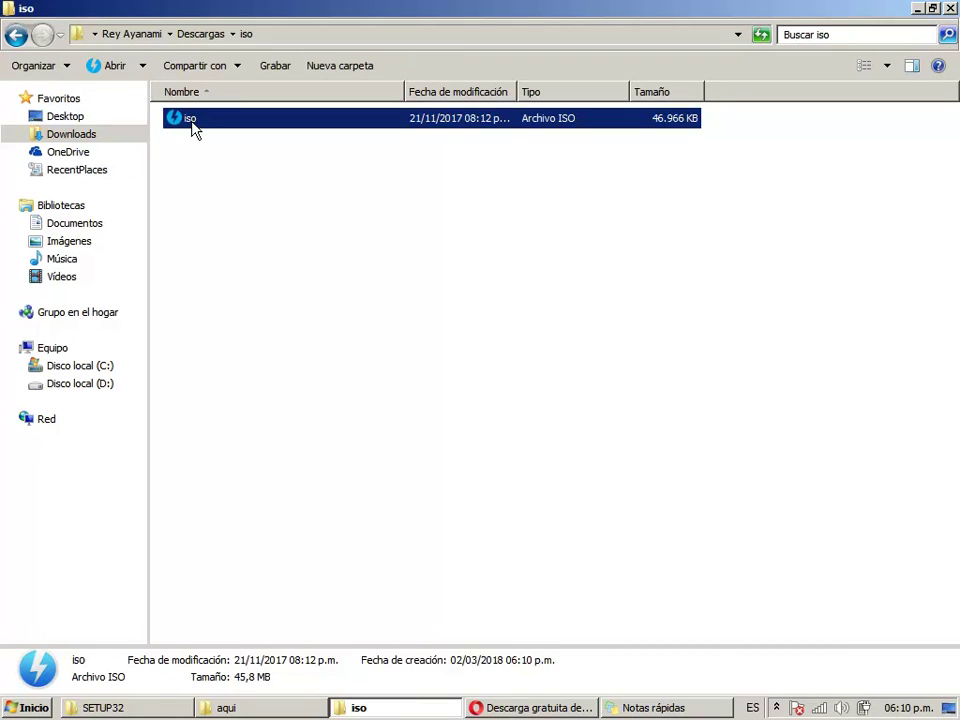
double_click(188, 119)
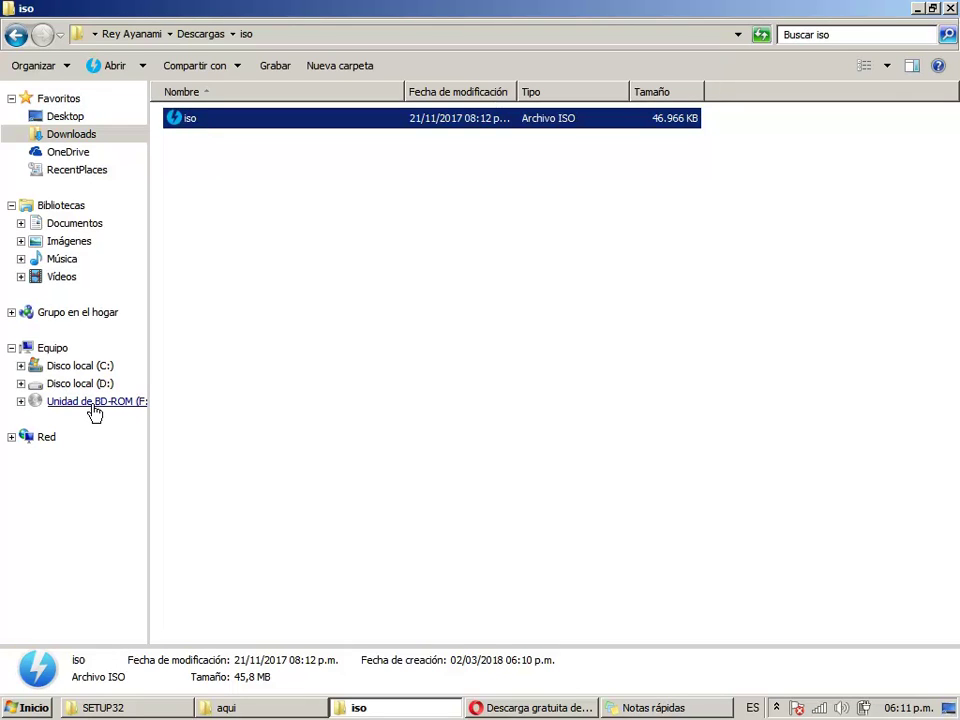
Step: Inspect the mounted BD-ROM drive (F:) from Equipo, and return to the drive overview
click(45, 350)
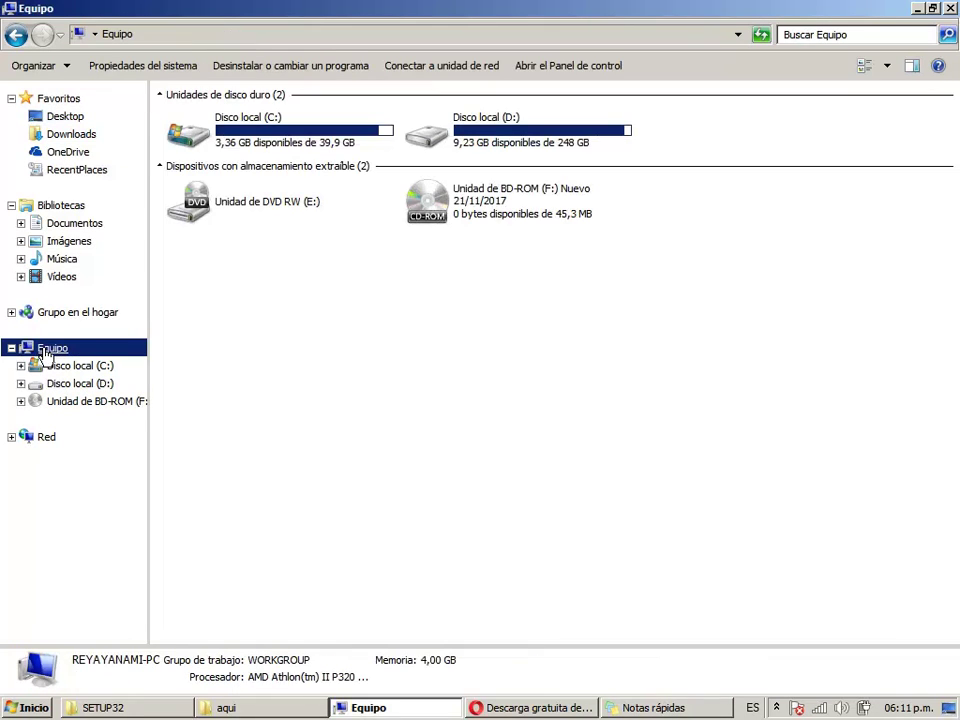
click(452, 218)
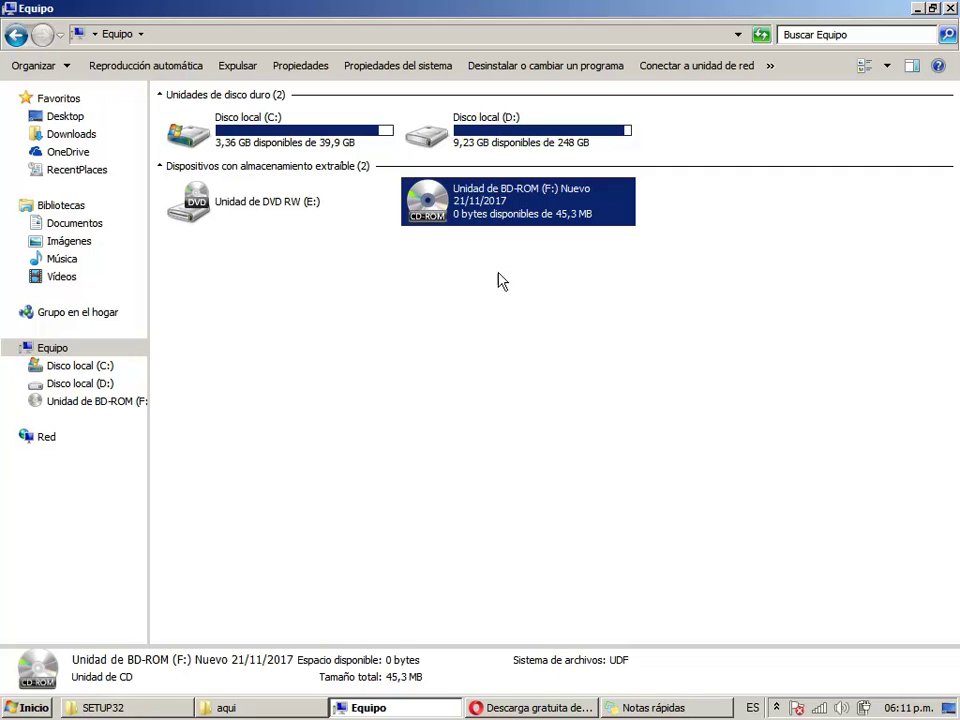
double_click(446, 216)
click(214, 162)
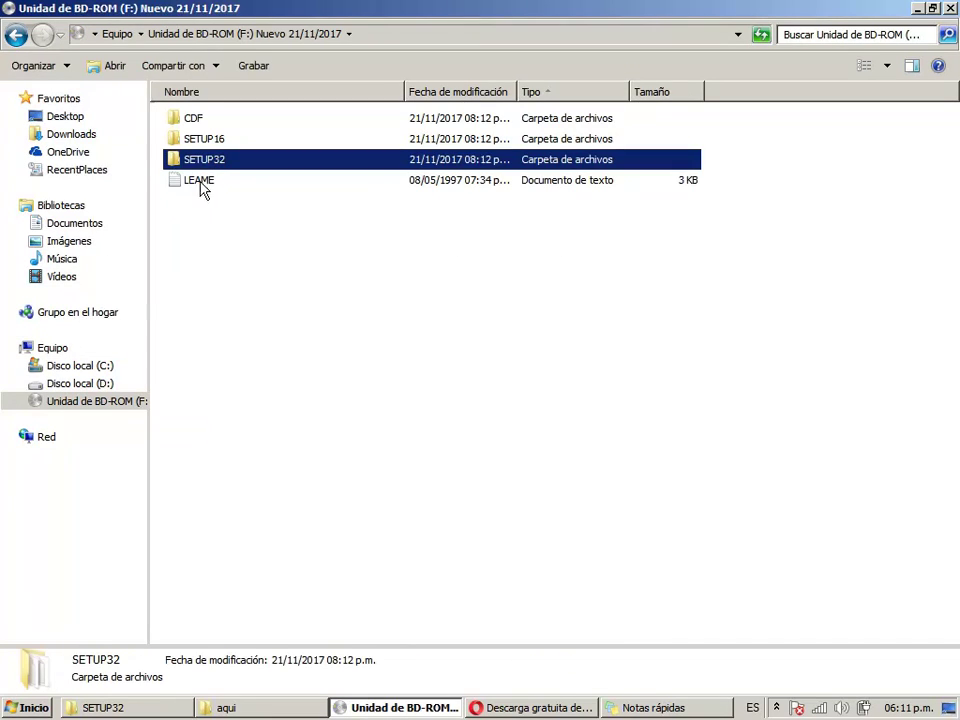
click(14, 37)
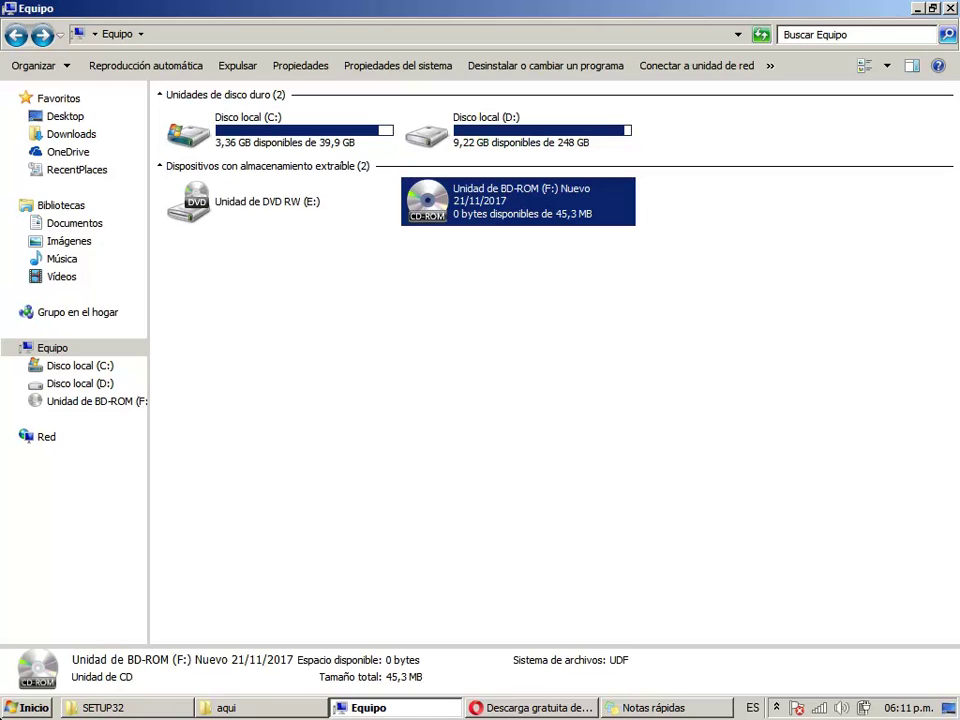
click(315, 238)
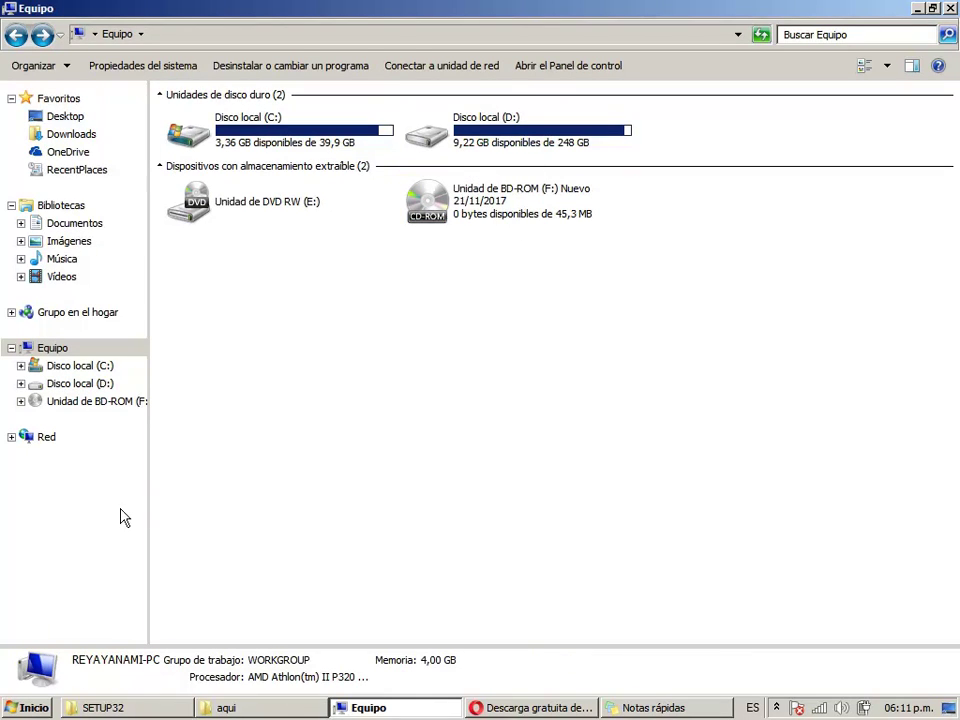
Step: Search for "cdfar" and launch CDFarma, retry the disc check, and cancel the E:\ disc request to bring up the new CD-ROM drive entry
click(10, 711)
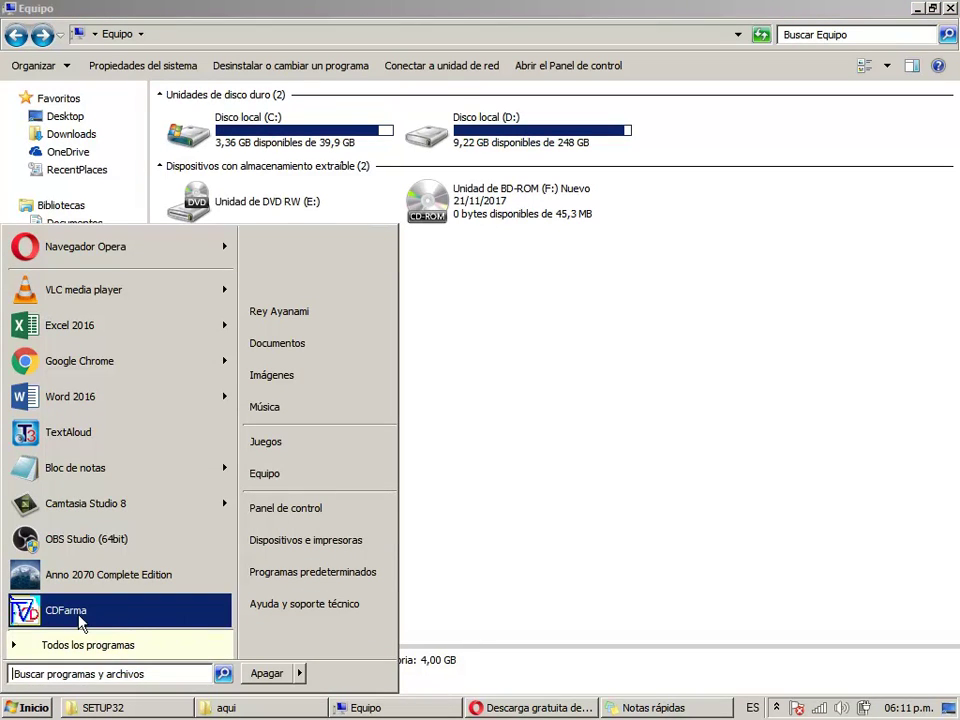
click(59, 673)
text(cdfar)
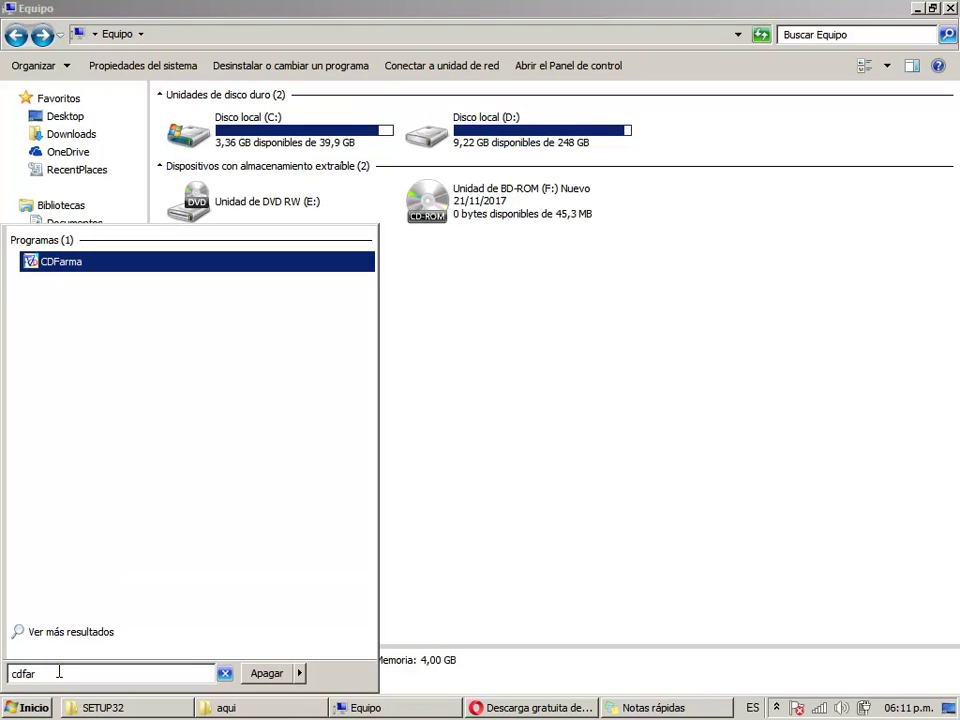
click(89, 265)
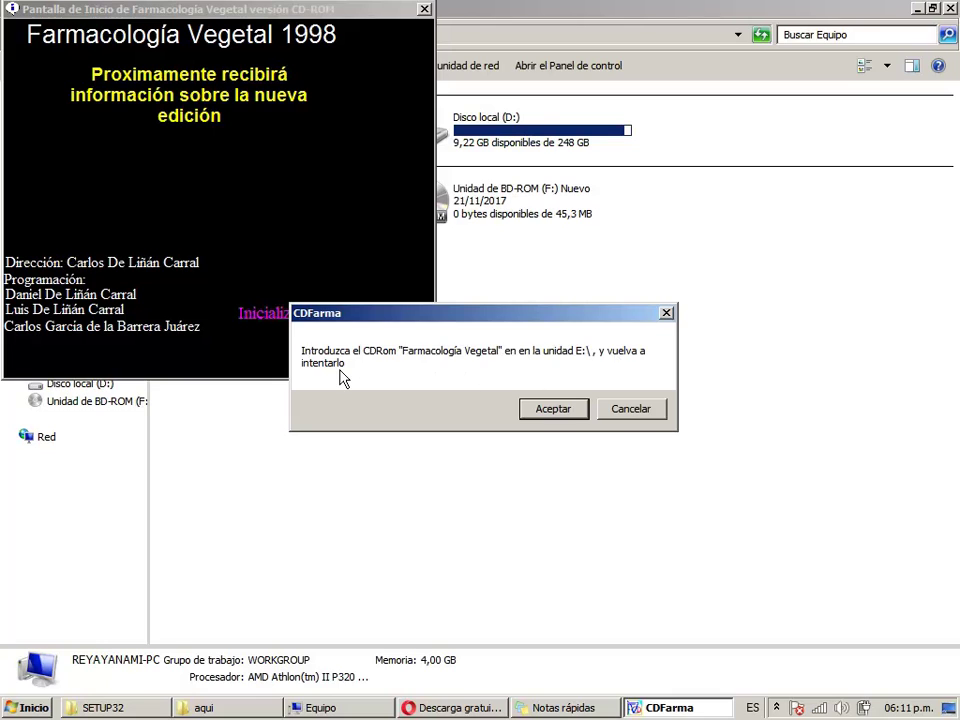
click(549, 410)
click(617, 413)
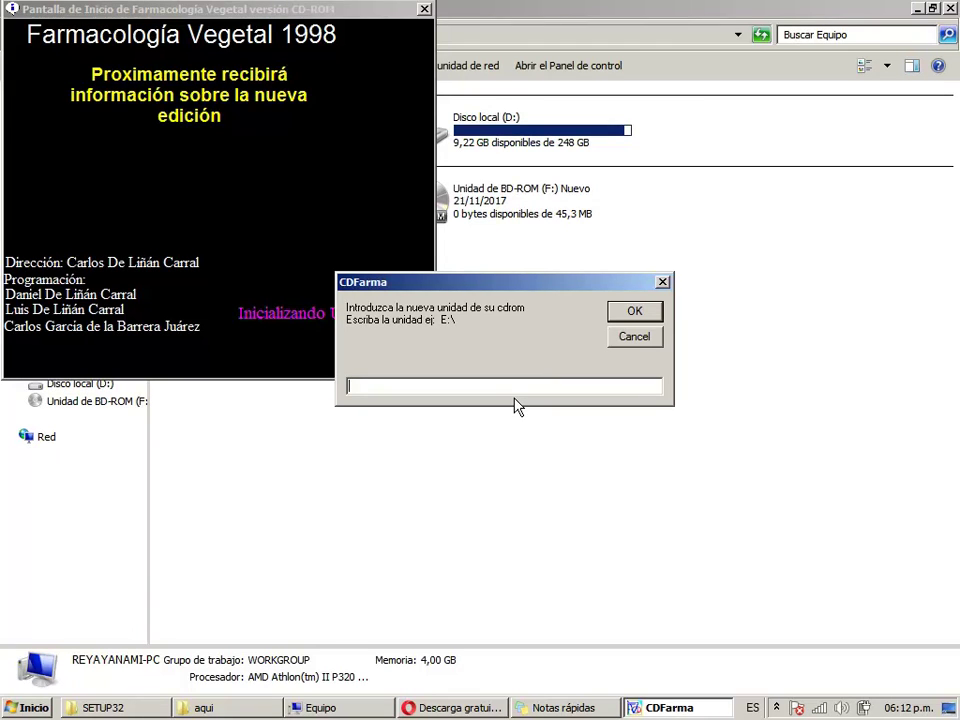
Step: Check the letters of the local, DVD RW and BD-ROM drives in Equipo to identify the mounted disc's drive
click(510, 420)
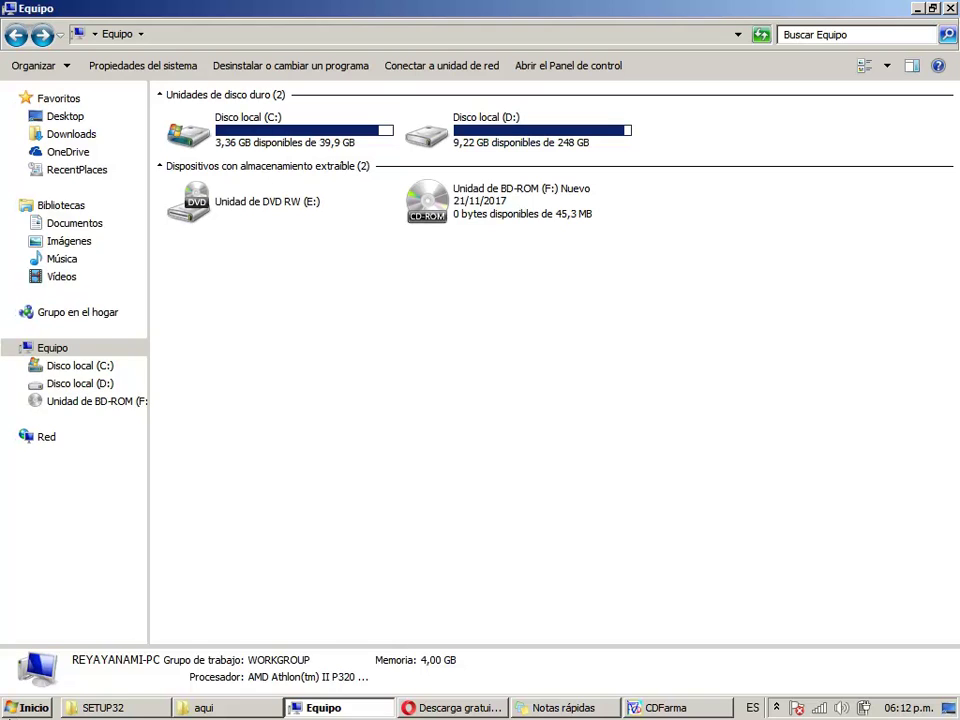
click(30, 708)
click(274, 487)
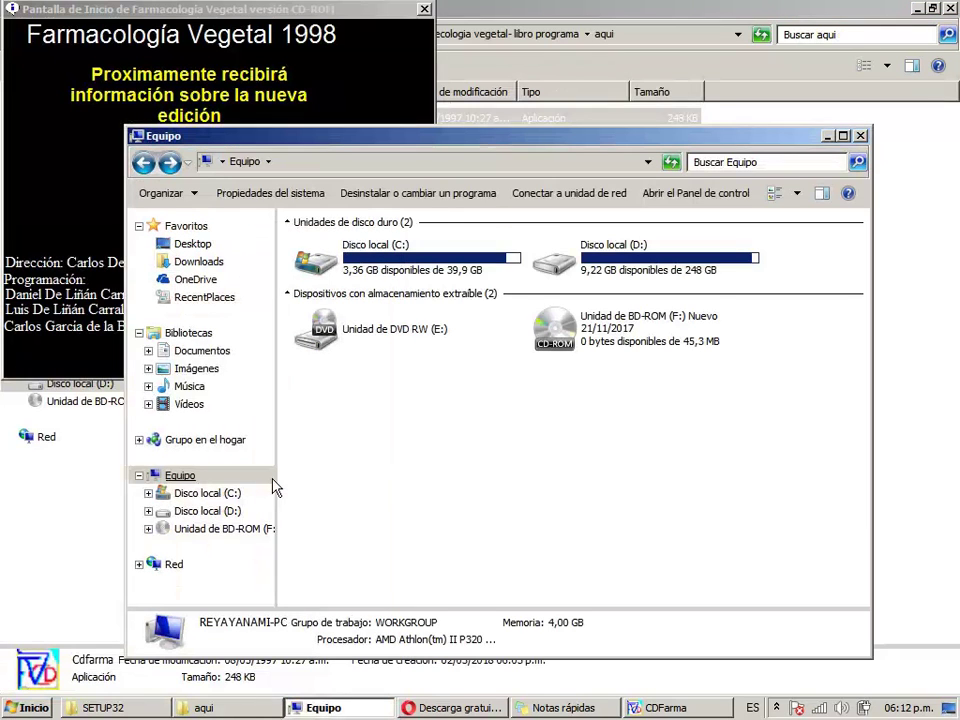
click(843, 135)
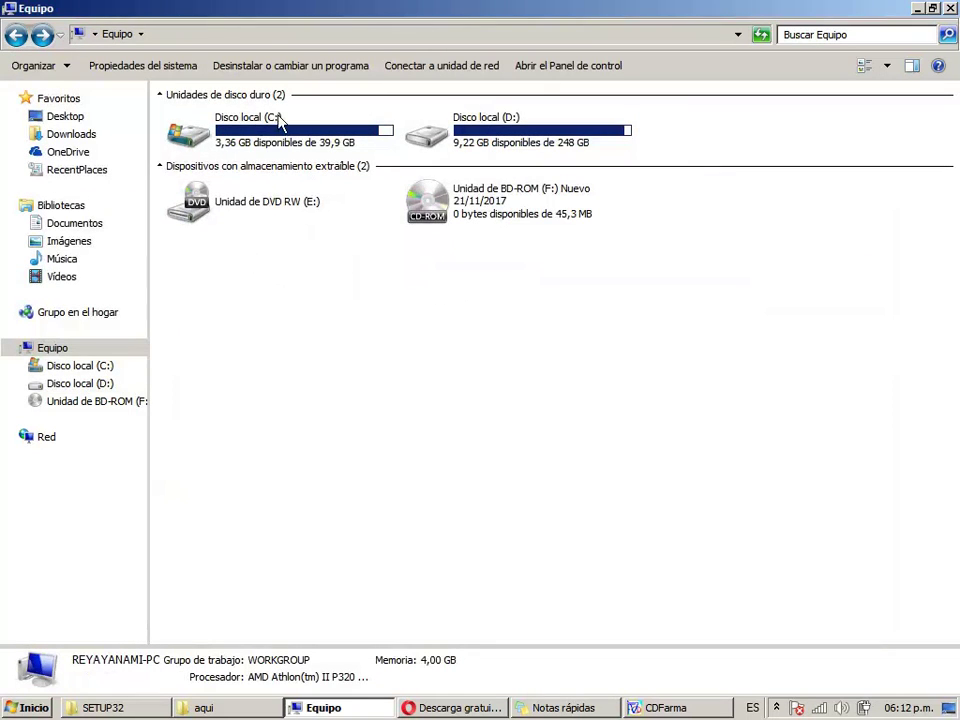
click(525, 120)
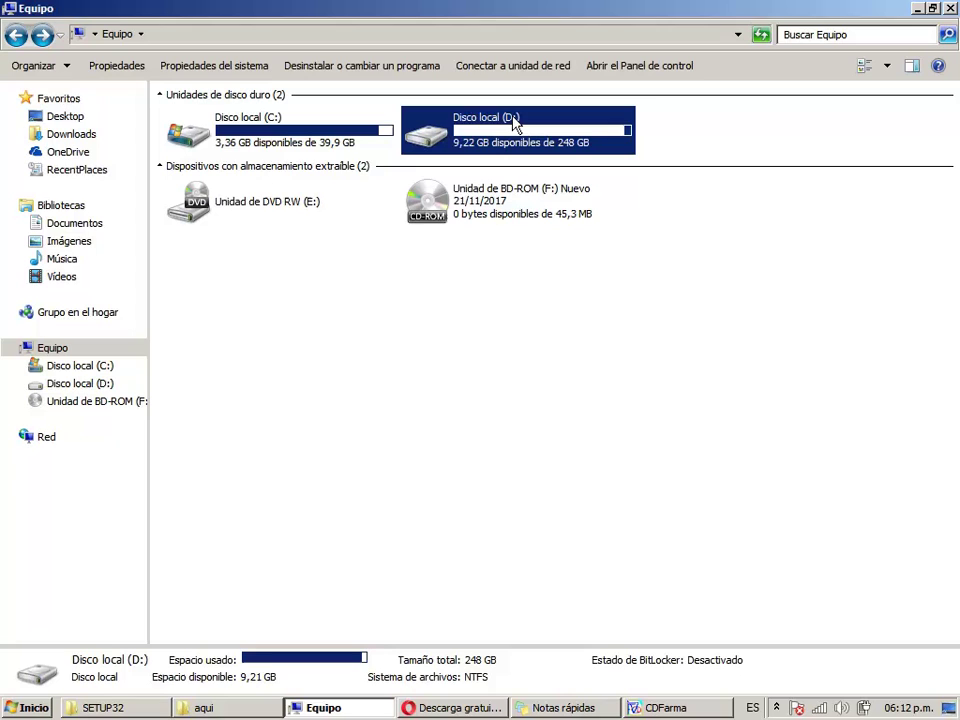
click(315, 207)
click(543, 204)
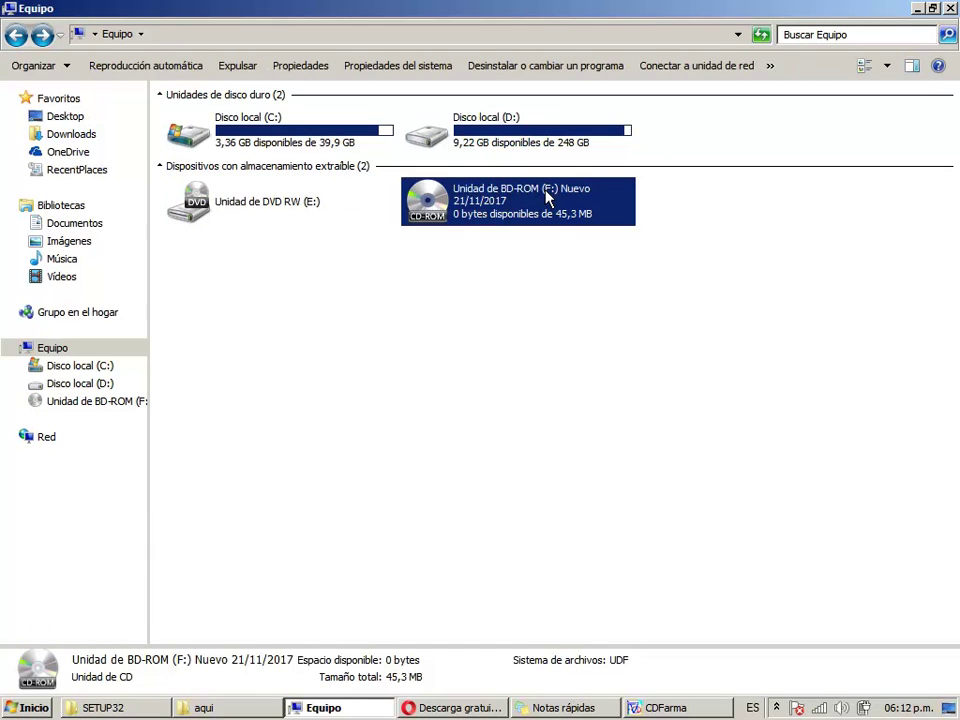
click(265, 120)
click(514, 124)
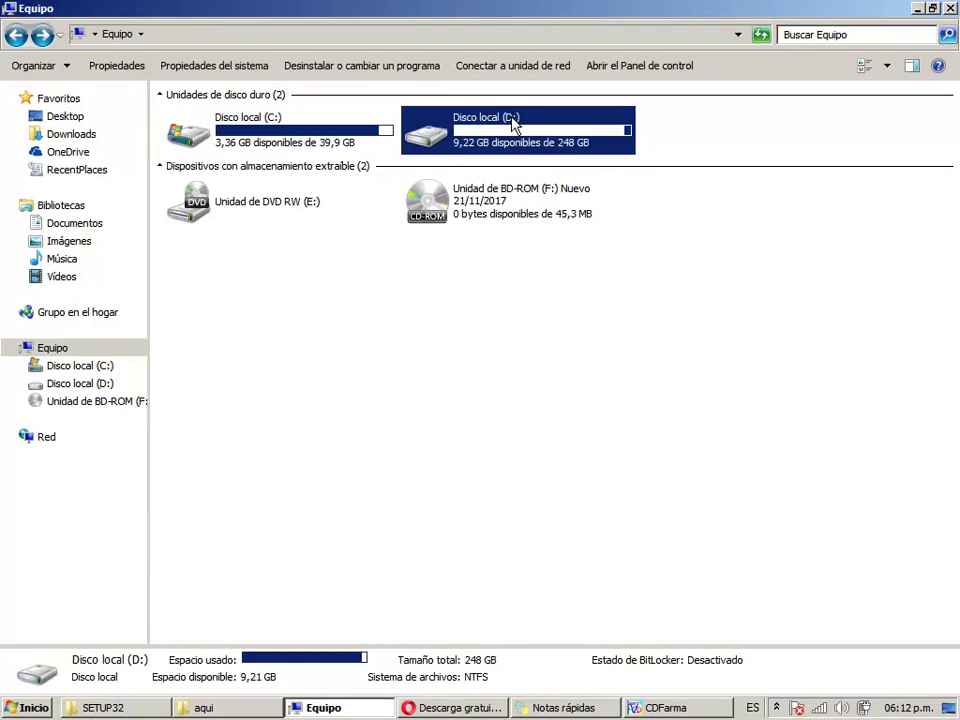
click(322, 203)
click(596, 193)
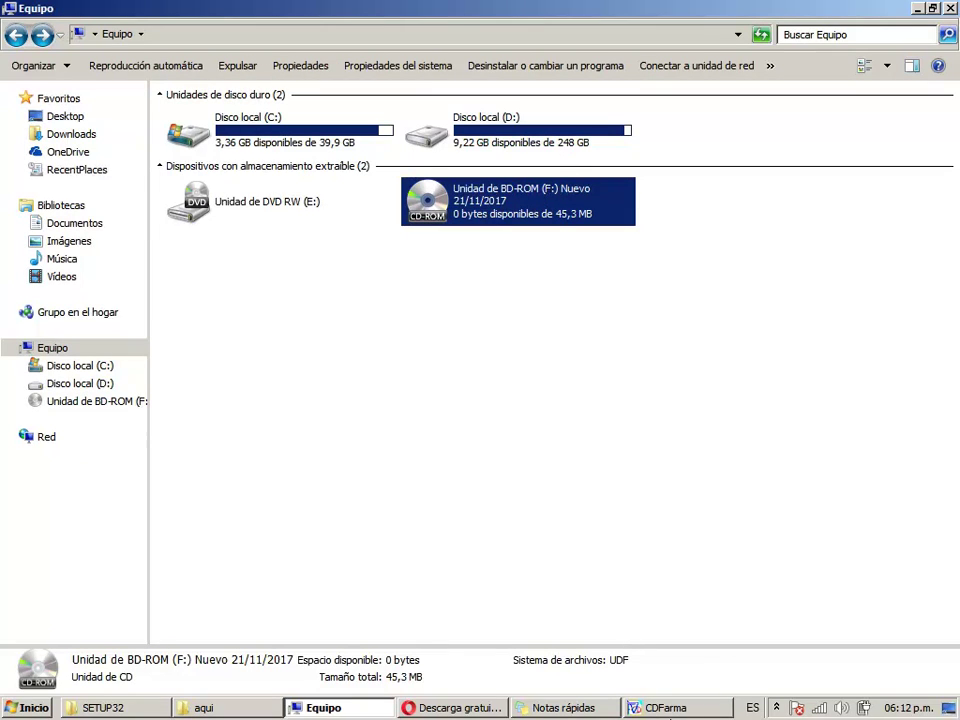
Step: Set the new CD-ROM drive in CDFarma to "F:\" and confirm it
click(648, 713)
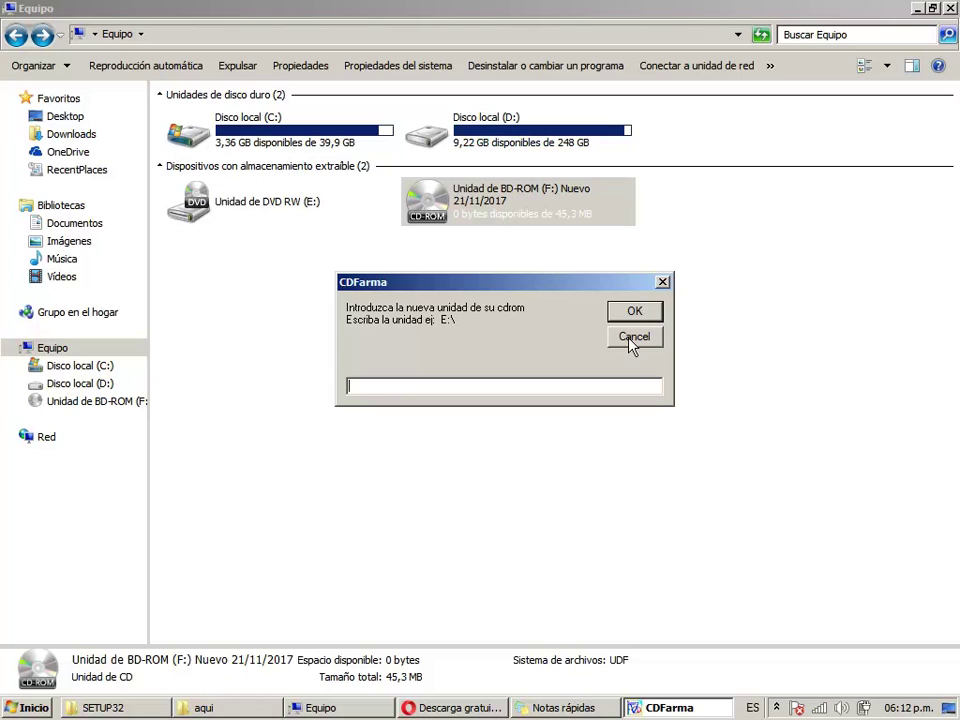
click(617, 474)
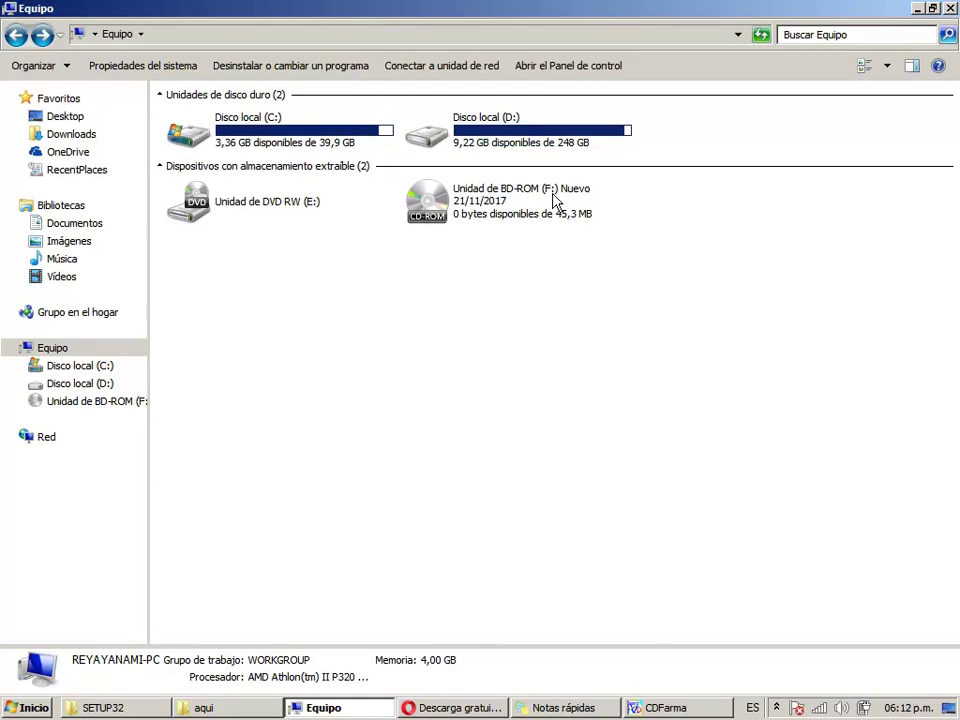
click(685, 710)
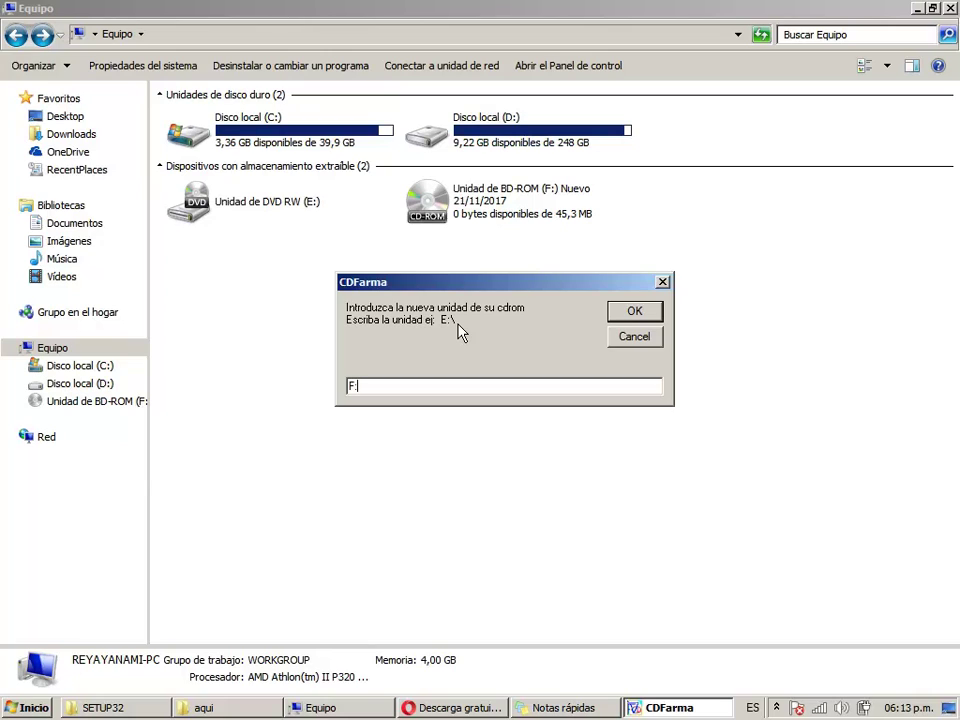
text(\)
click(634, 313)
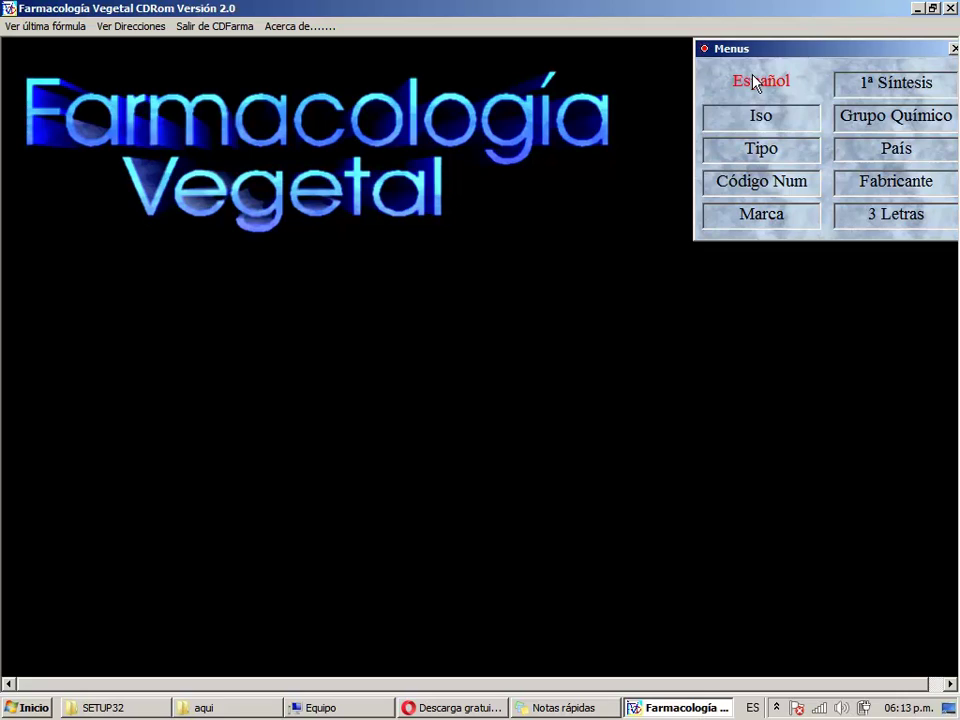
Step: Browse the País index under the letter B, select Brasil, and return to the Menus window
click(895, 153)
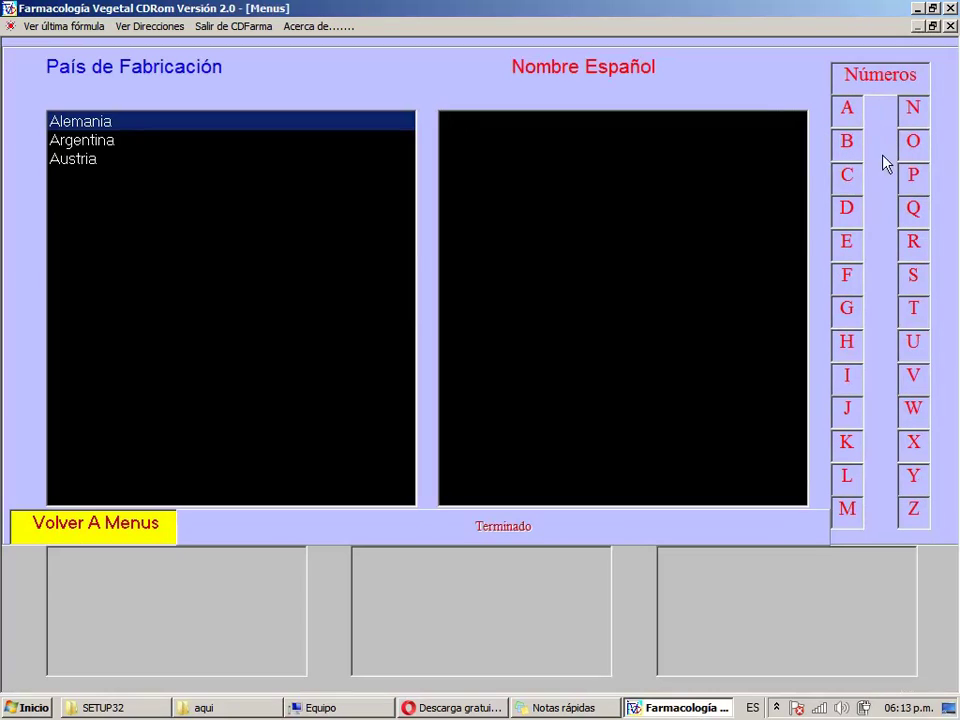
click(848, 142)
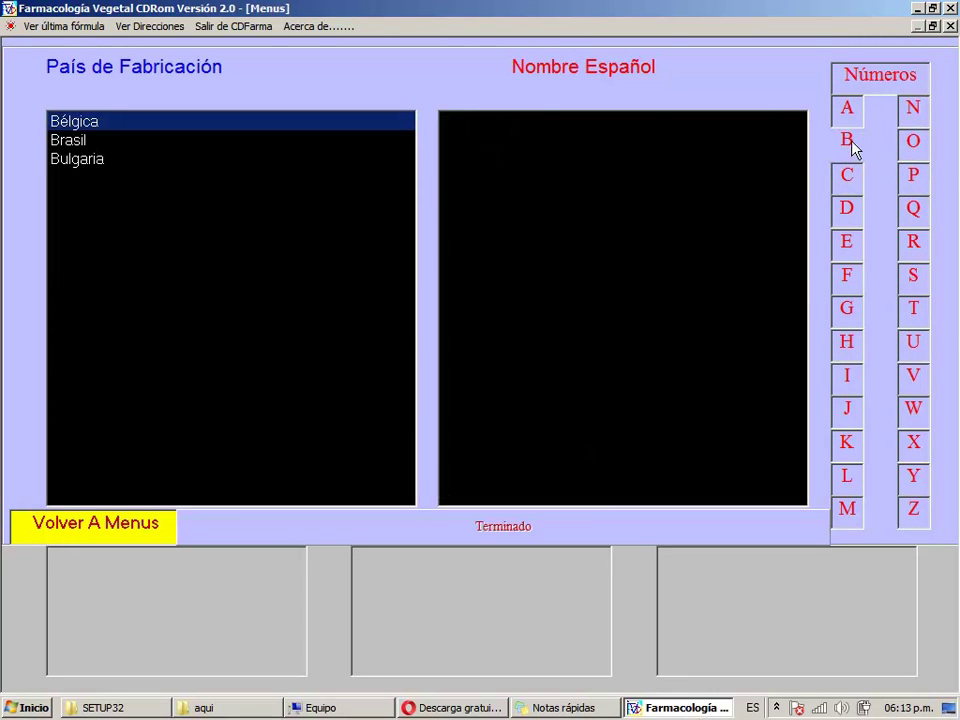
click(62, 139)
key(Escape)
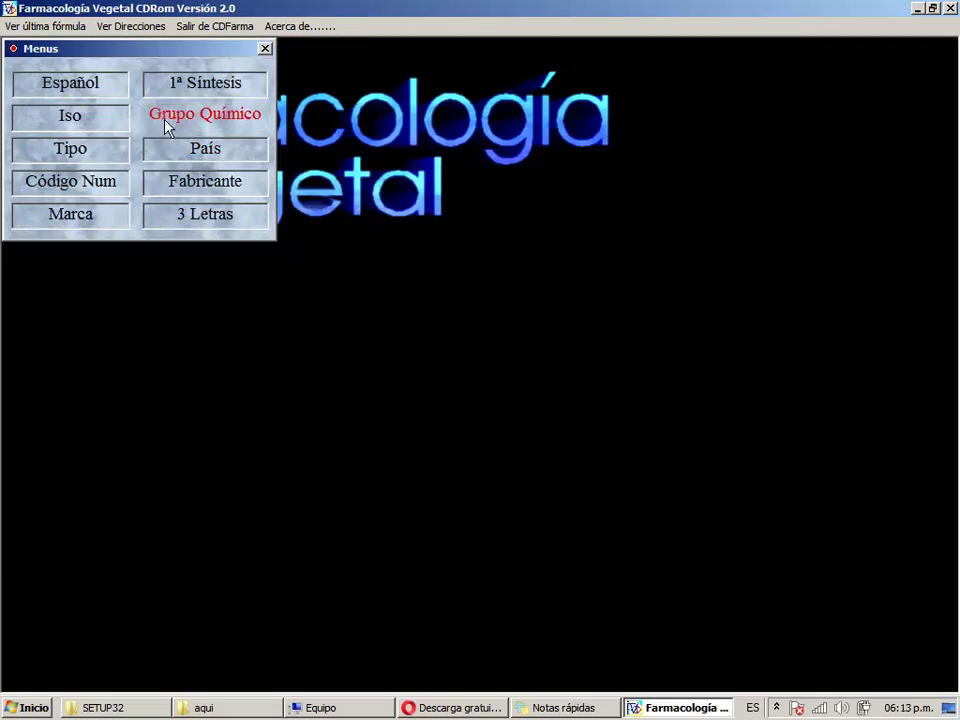
Step: Open the Acephate-met. record from the Español index and read through the METAMIDOFOS sheet to its Actividad and Aplicaciones sections
click(89, 90)
click(110, 233)
click(463, 143)
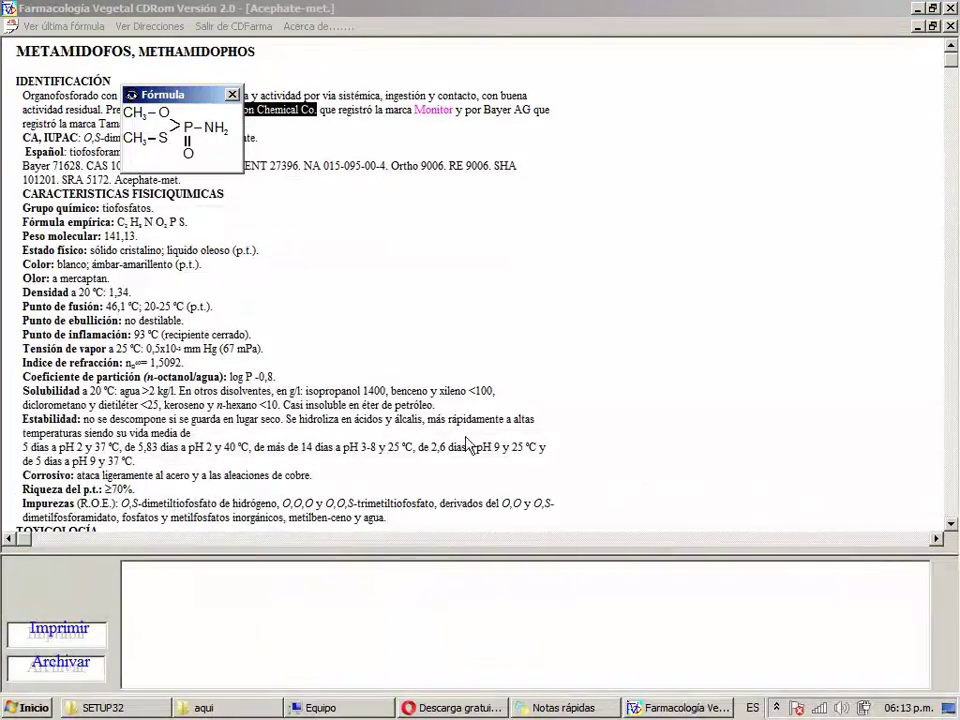
shift+click(320, 322)
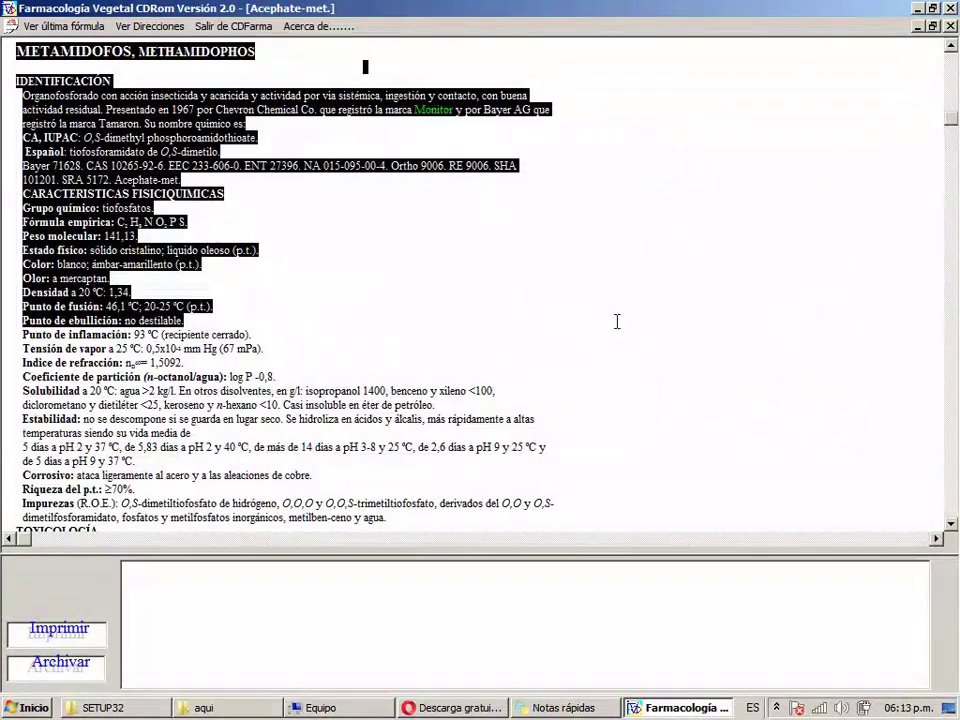
drag(951, 118, 942, 328)
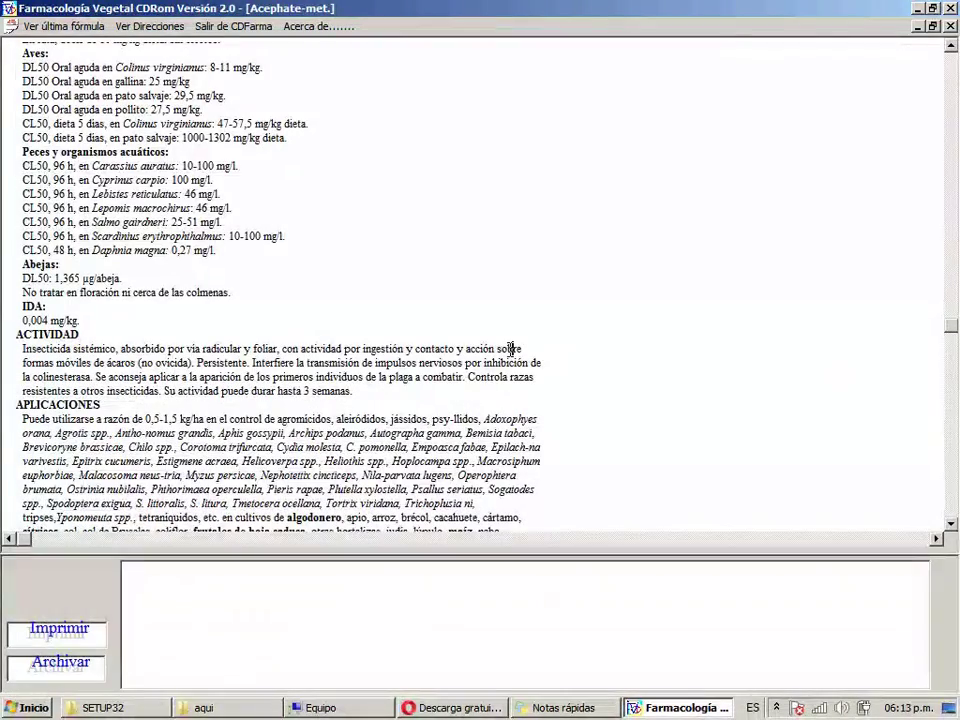
Step: Switch to Equipo and eject the mounted disc from the BD-ROM drive (F:)
key(alt+Tab)
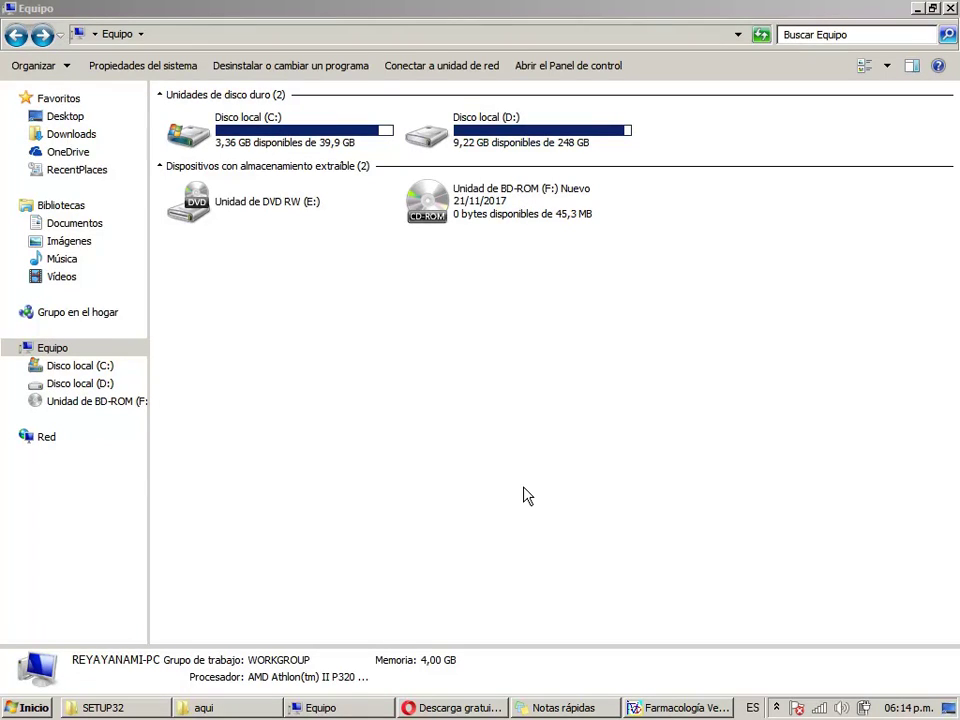
click(467, 229)
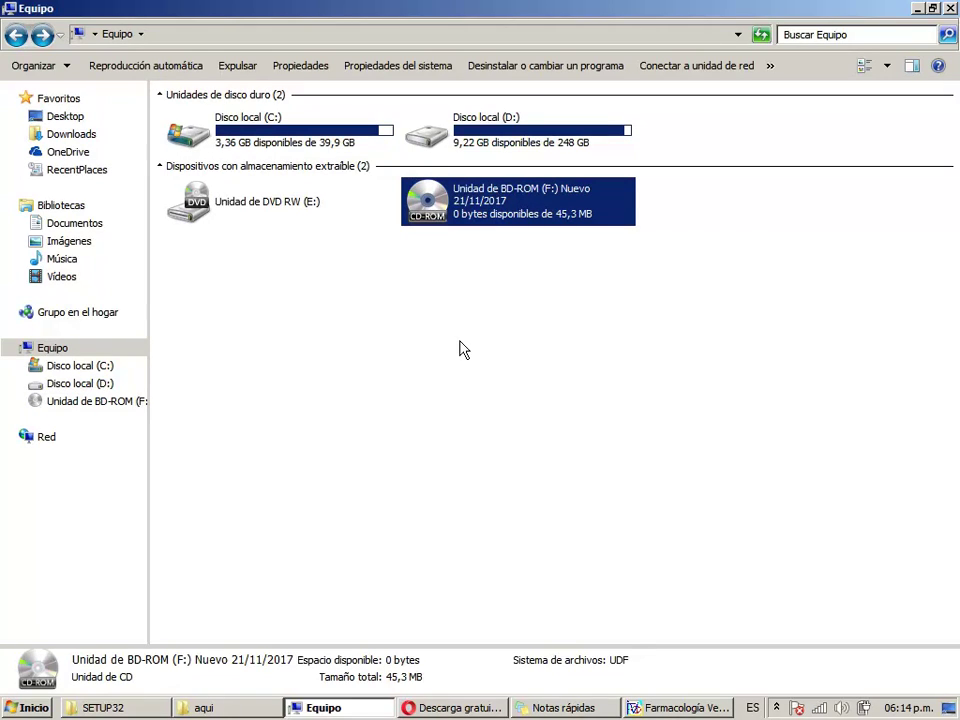
right_click(481, 221)
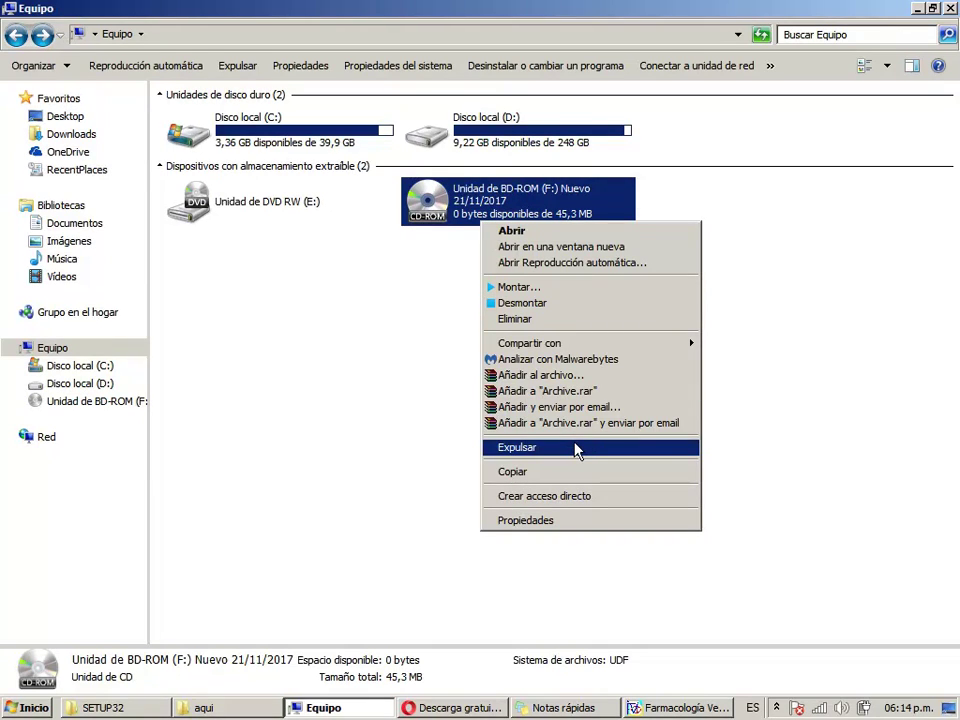
click(364, 418)
right_click(113, 401)
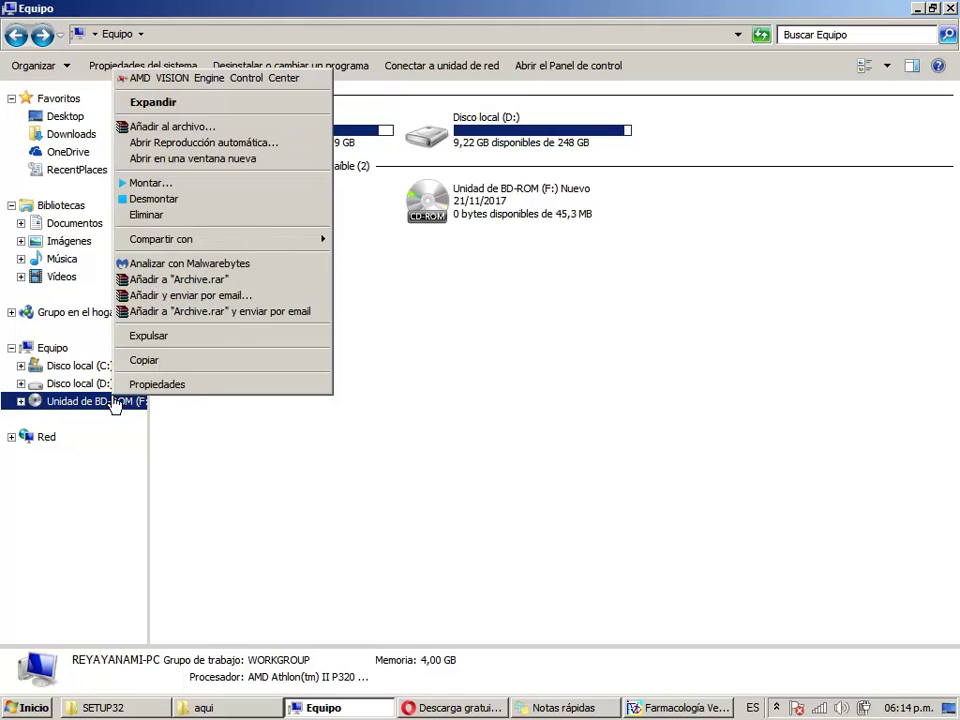
click(180, 341)
right_click(481, 214)
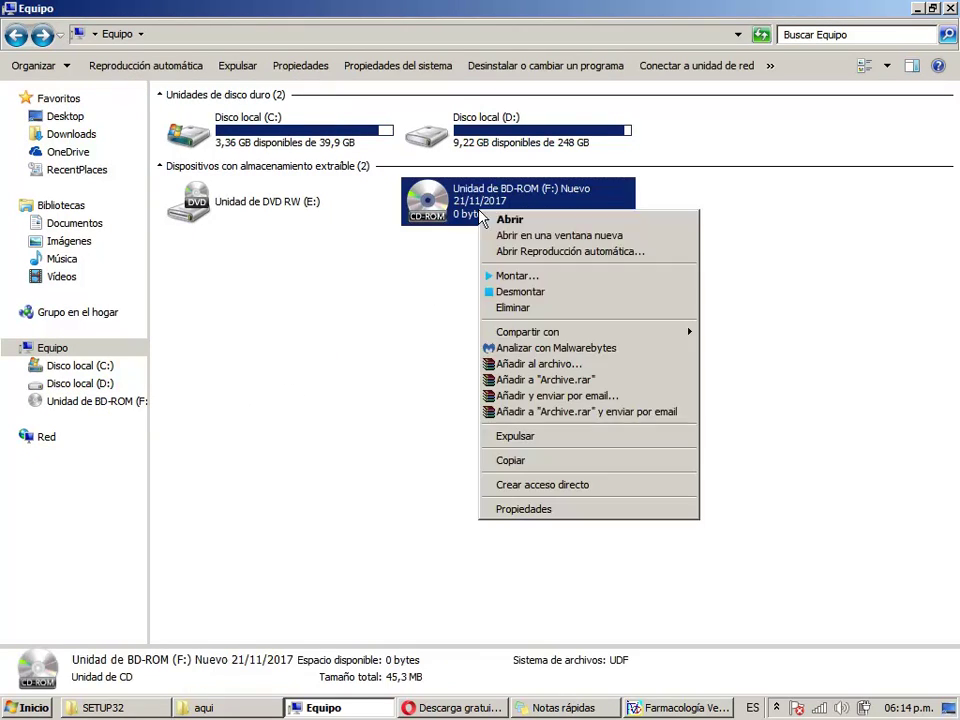
click(516, 437)
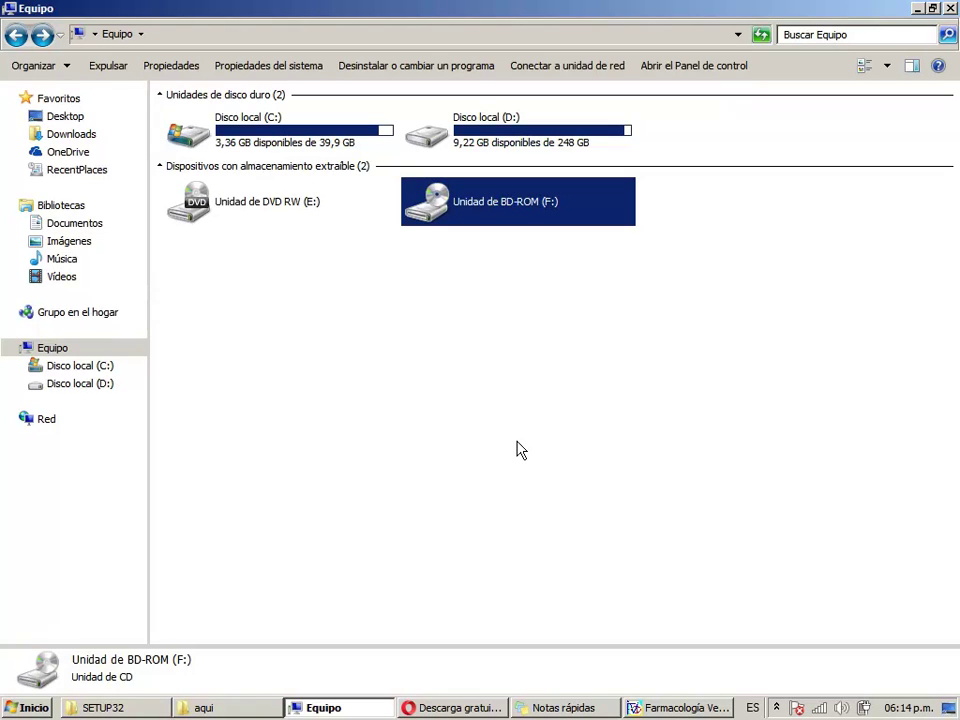
click(449, 255)
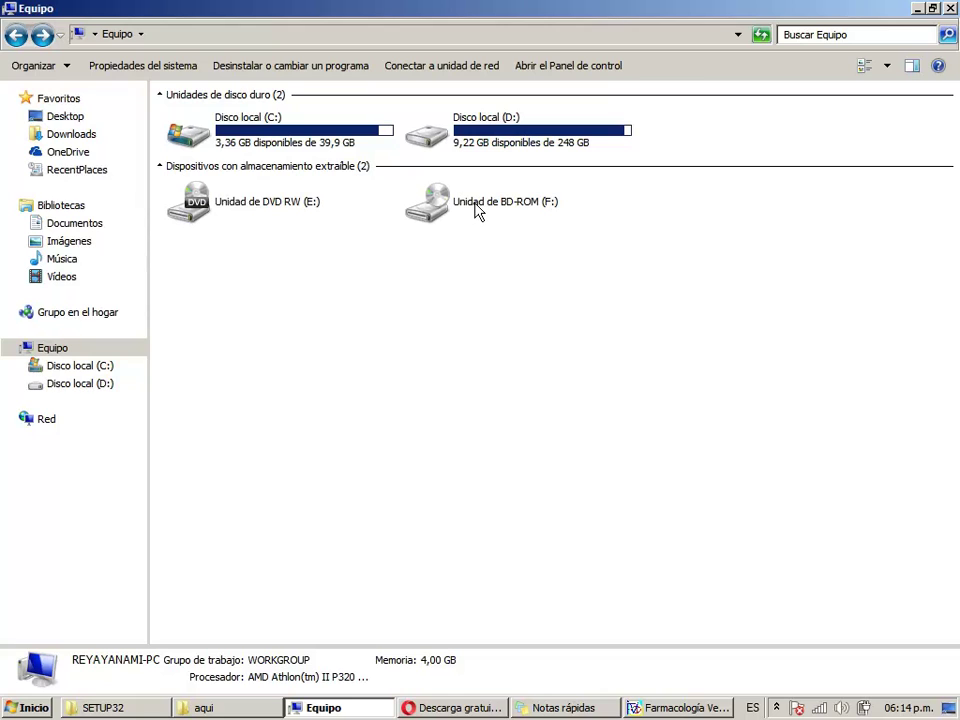
click(477, 212)
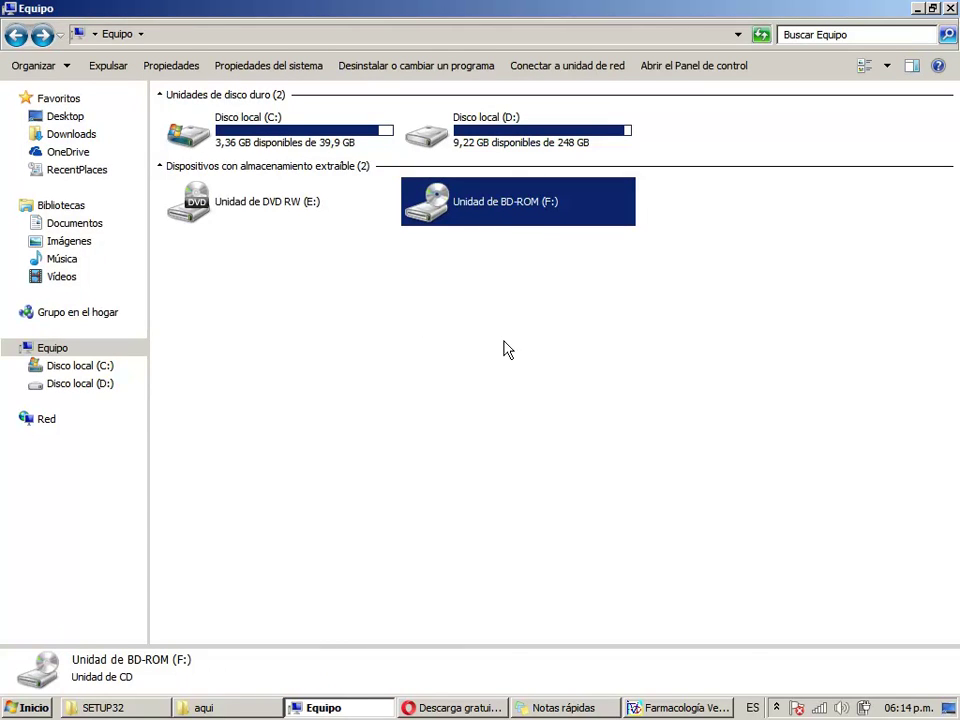
Step: Close Farmacología Vegetal and launch CDFarma again with no disc mounted
click(700, 707)
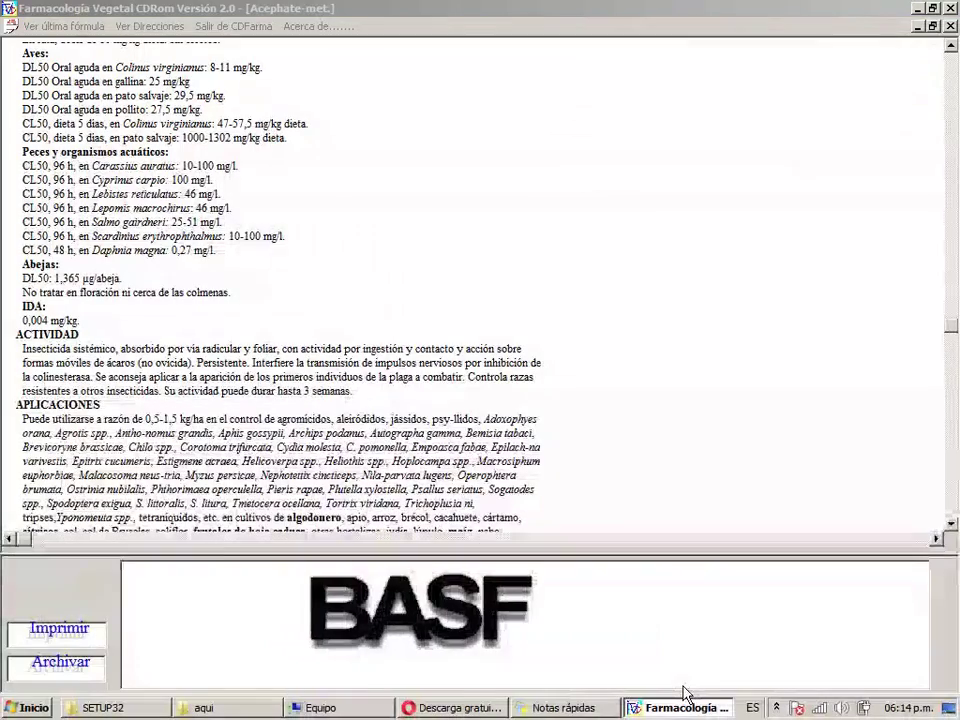
key(alt+F4)
click(5, 712)
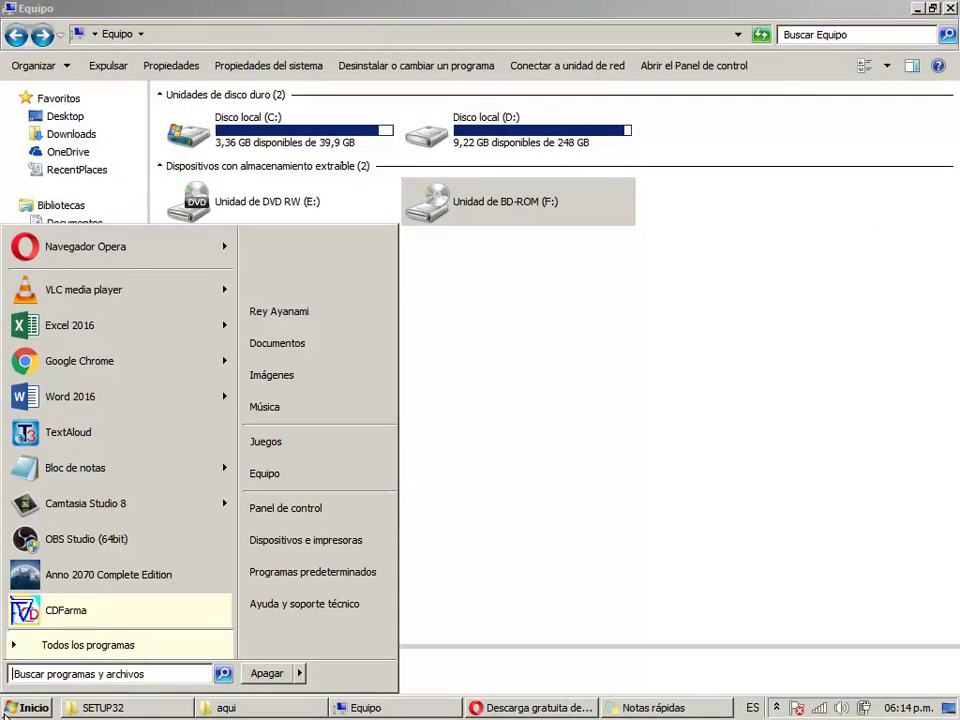
click(96, 618)
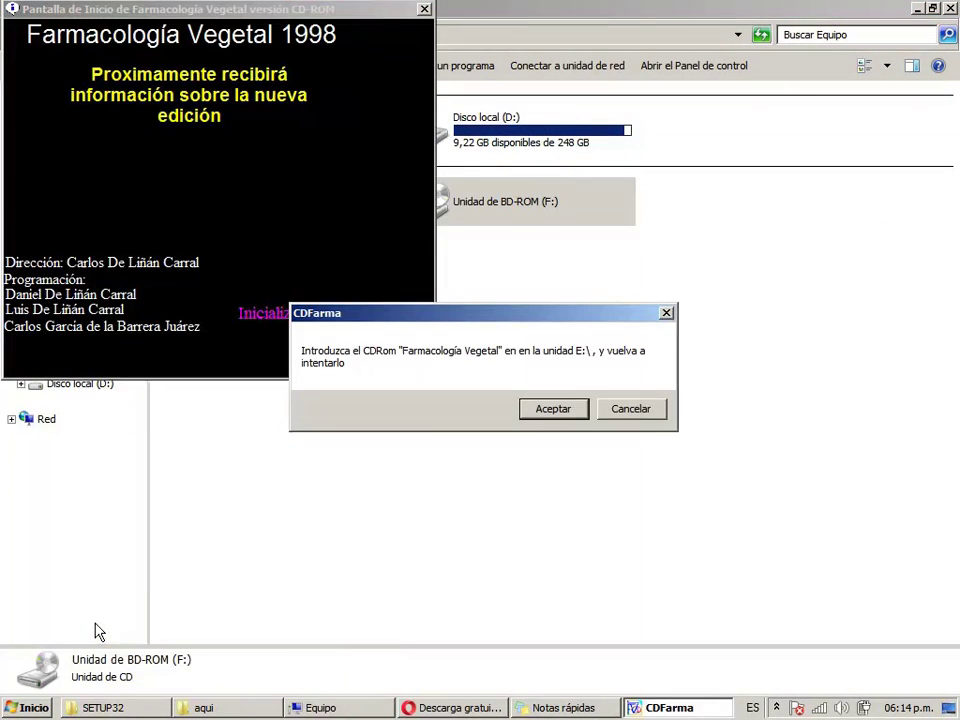
Step: Mount the iso disc image from the iso folder in Descargas
click(553, 474)
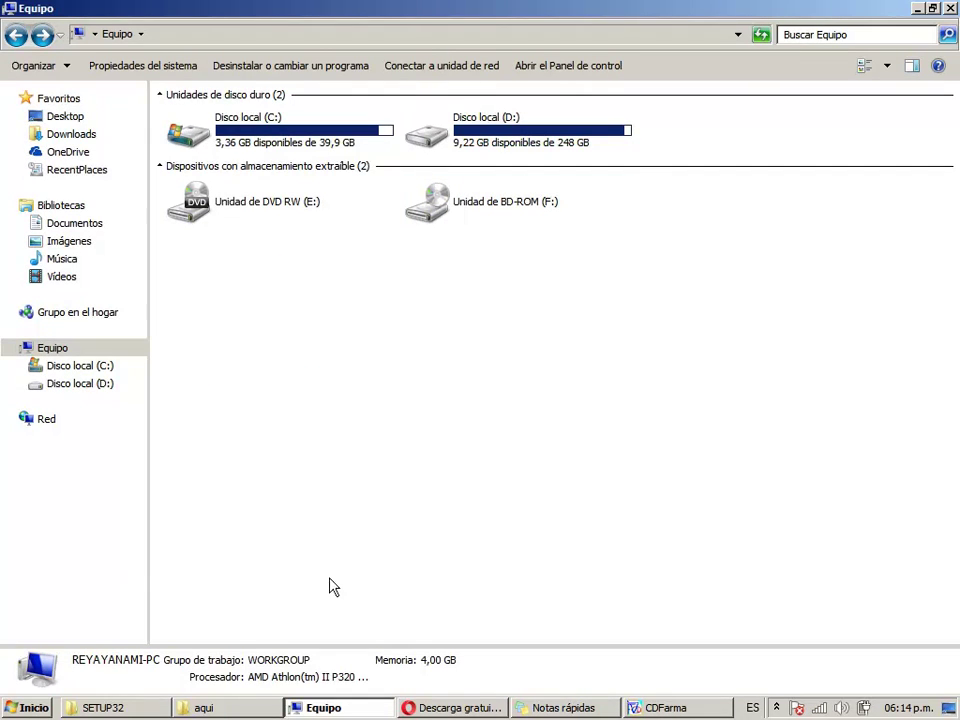
click(78, 134)
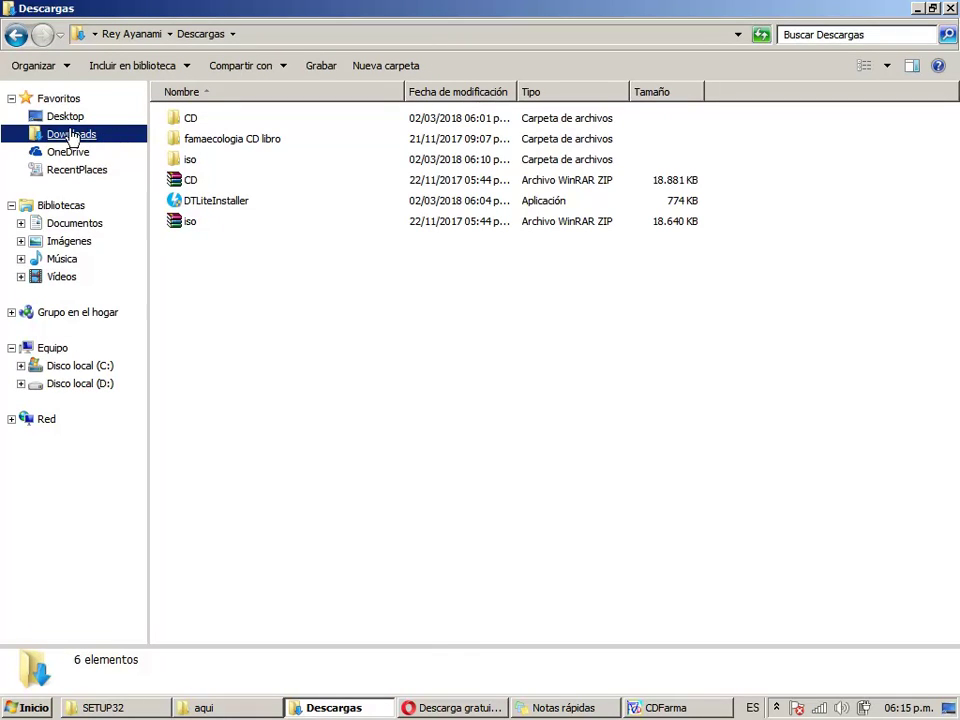
click(190, 163)
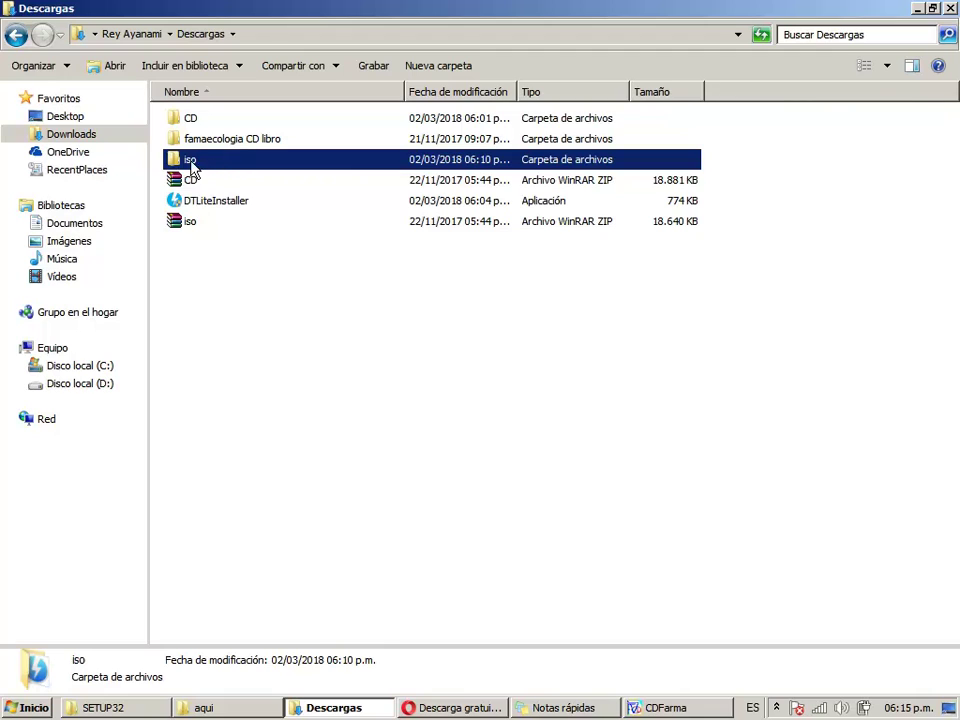
double_click(236, 163)
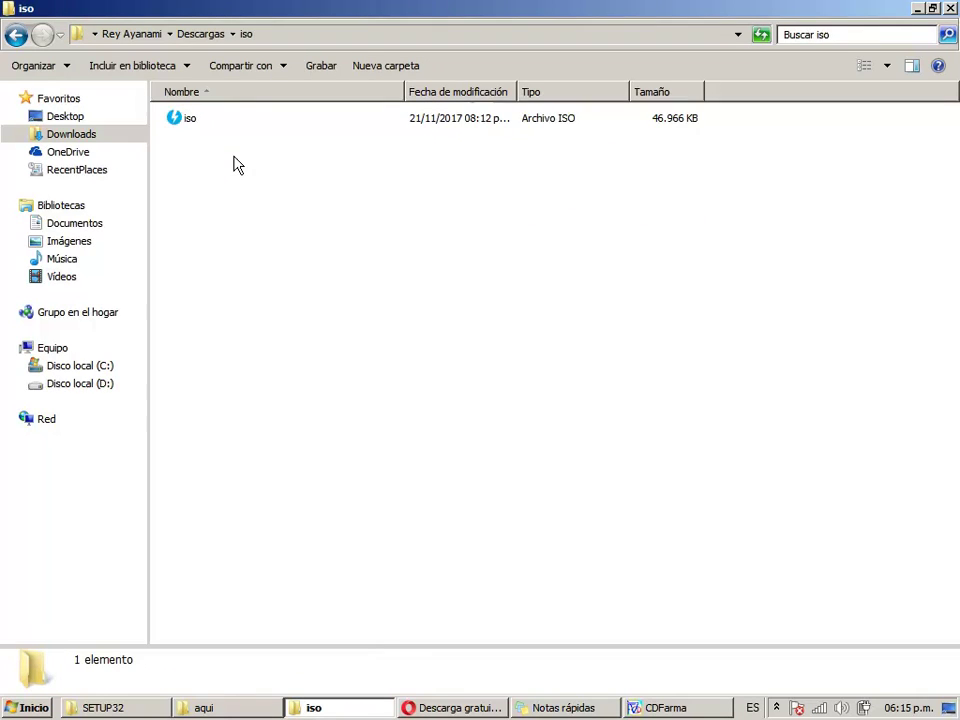
double_click(195, 122)
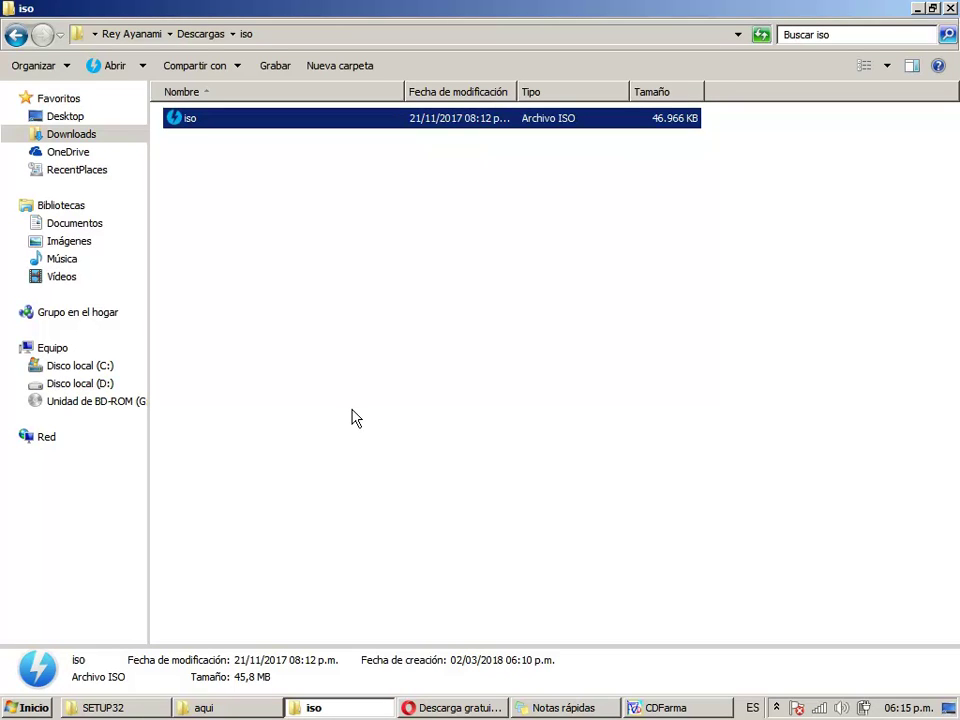
Step: Check the mounted disc's drive letter in Equipo, reject CDFarma's retry on E:\, and set its new CD-ROM drive to "G:\"
click(50, 349)
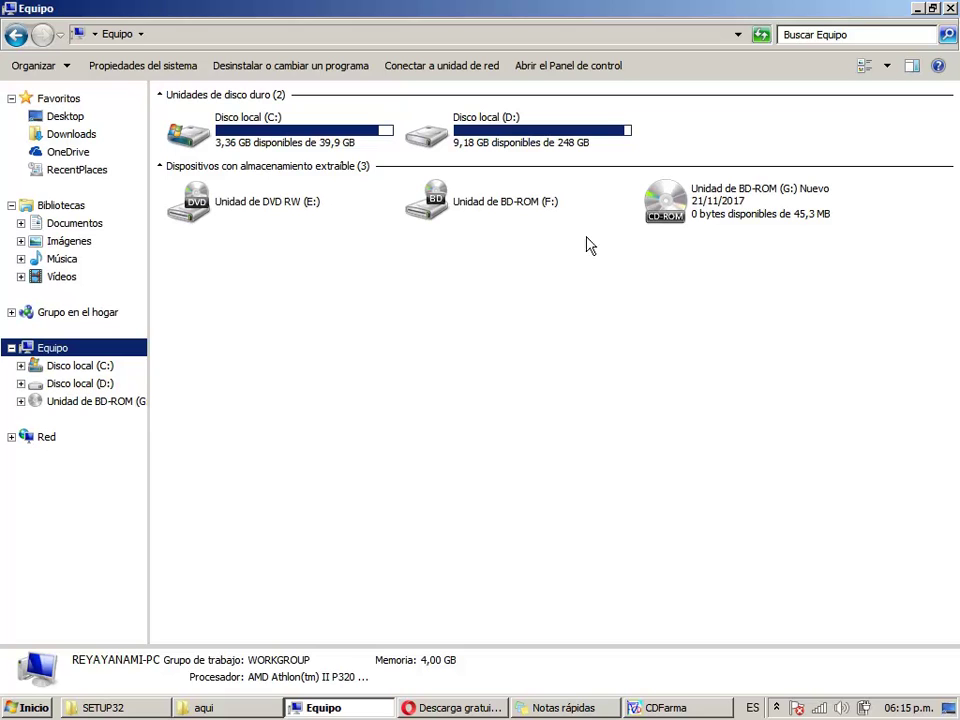
click(729, 222)
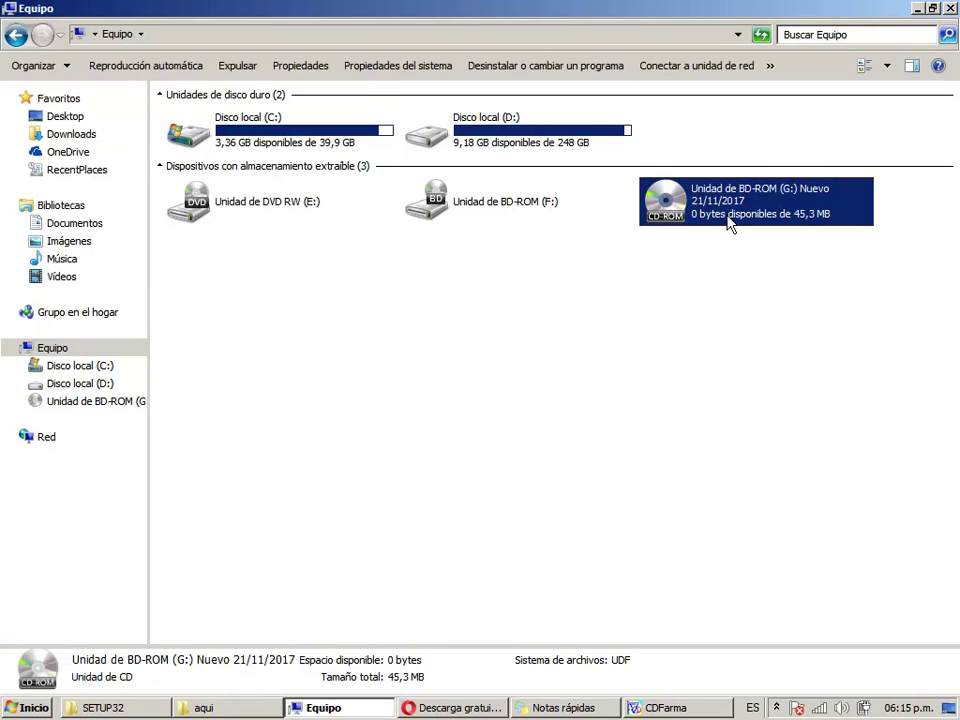
click(686, 710)
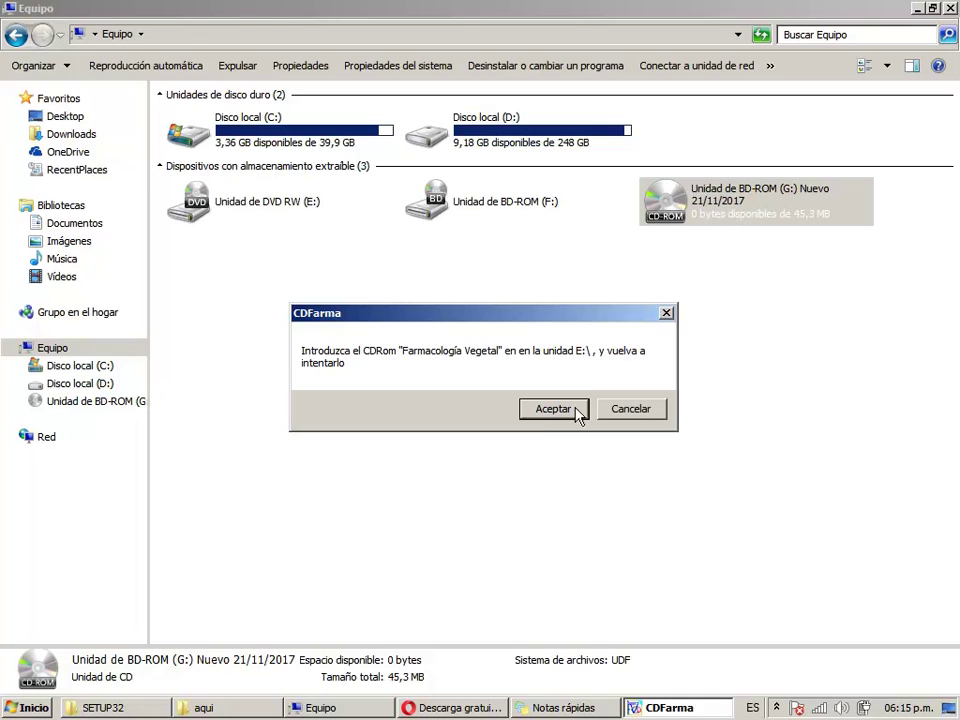
click(622, 419)
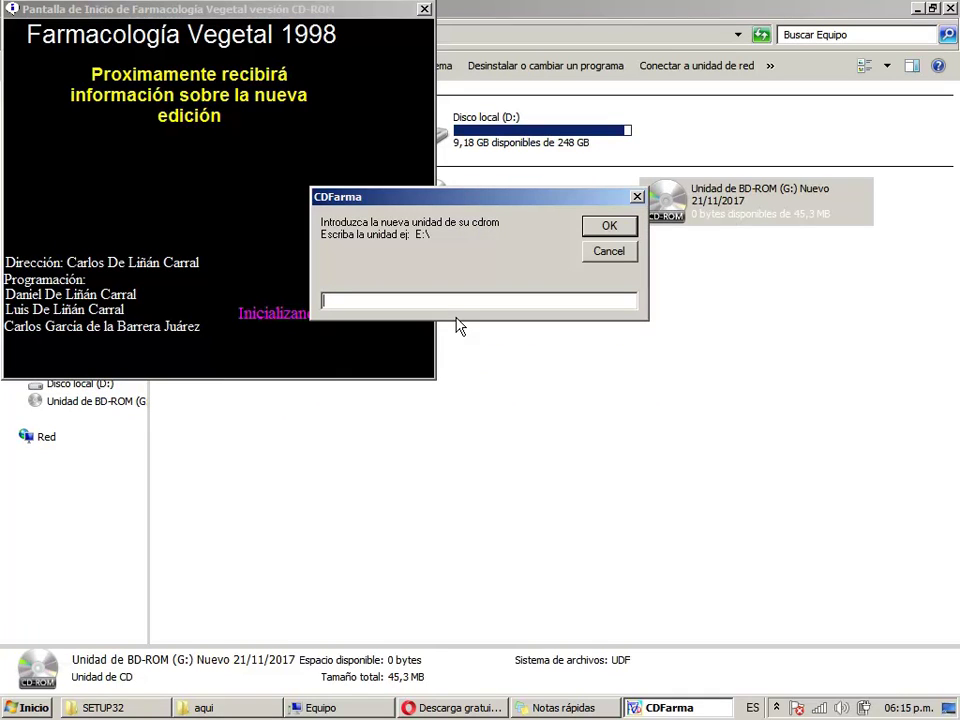
text(G:\)
click(790, 205)
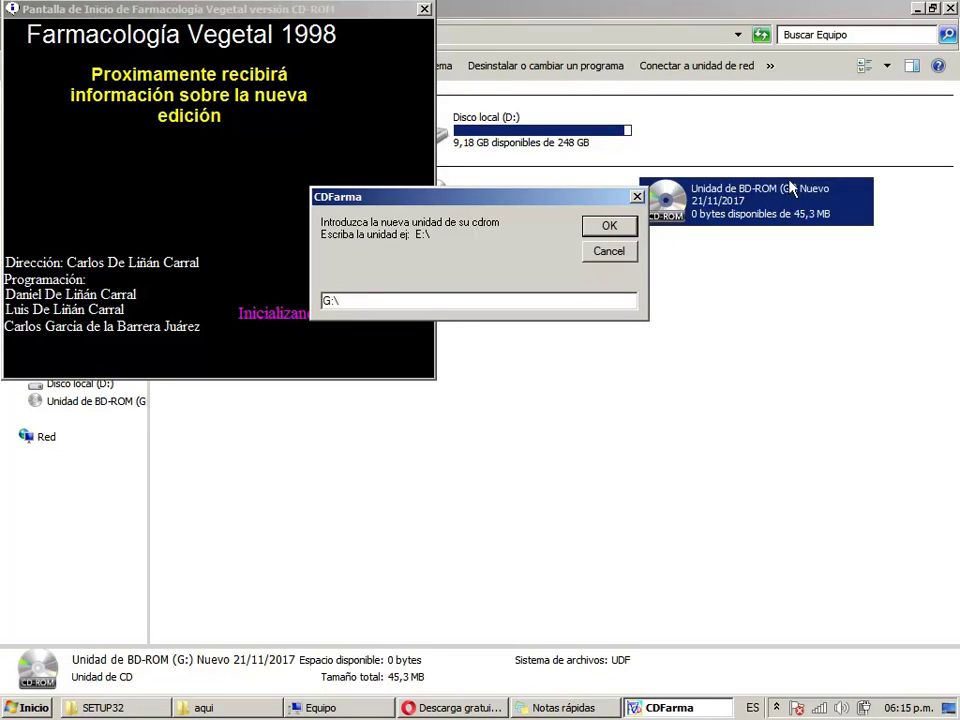
click(612, 227)
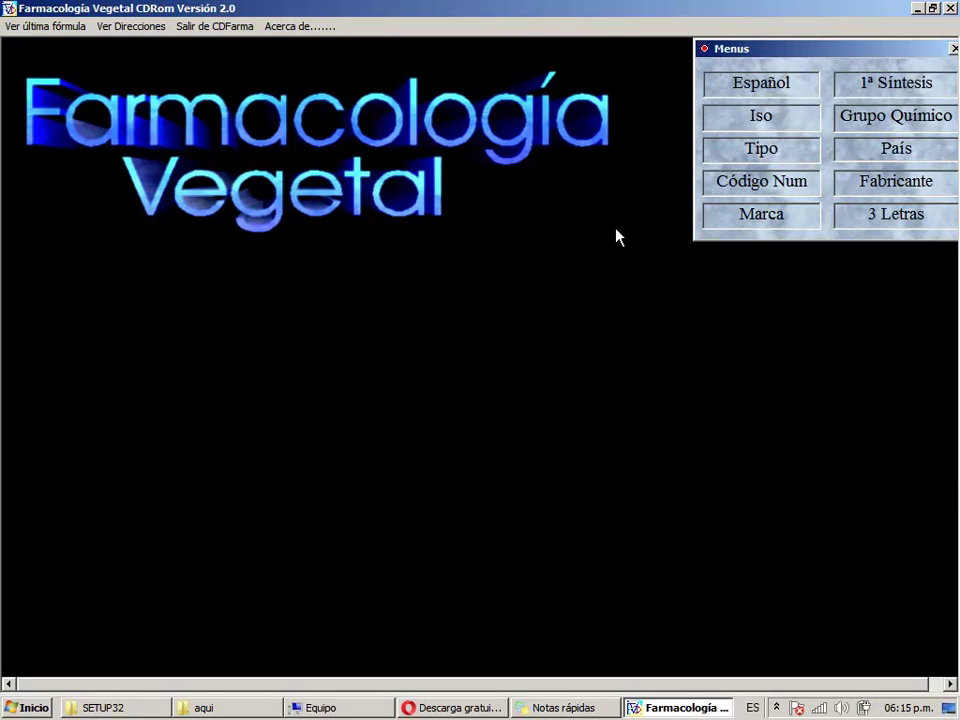
click(230, 708)
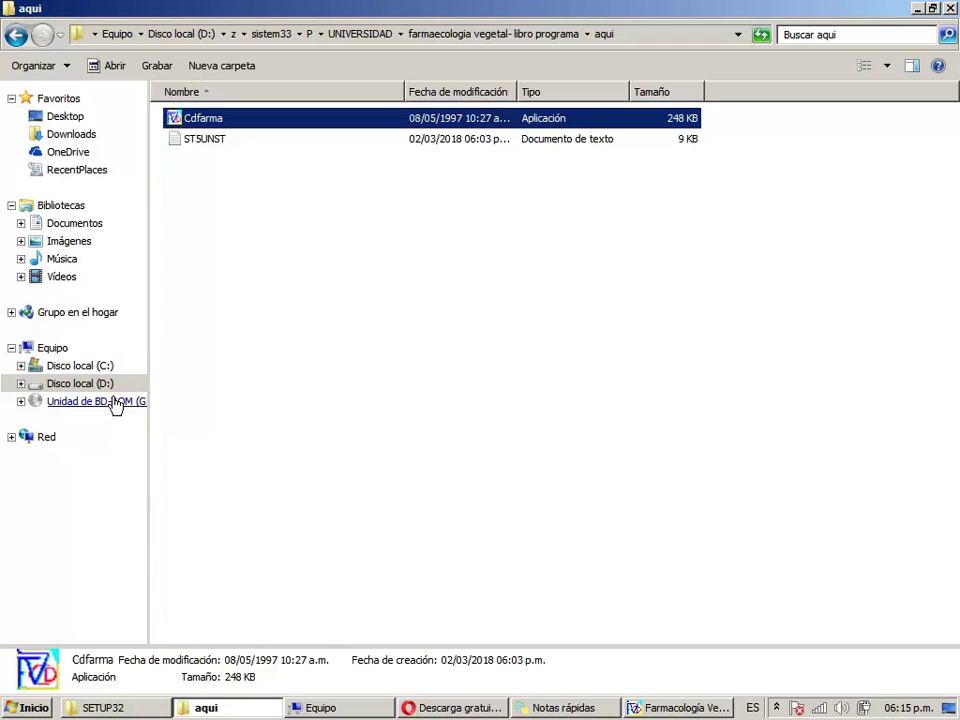
click(672, 707)
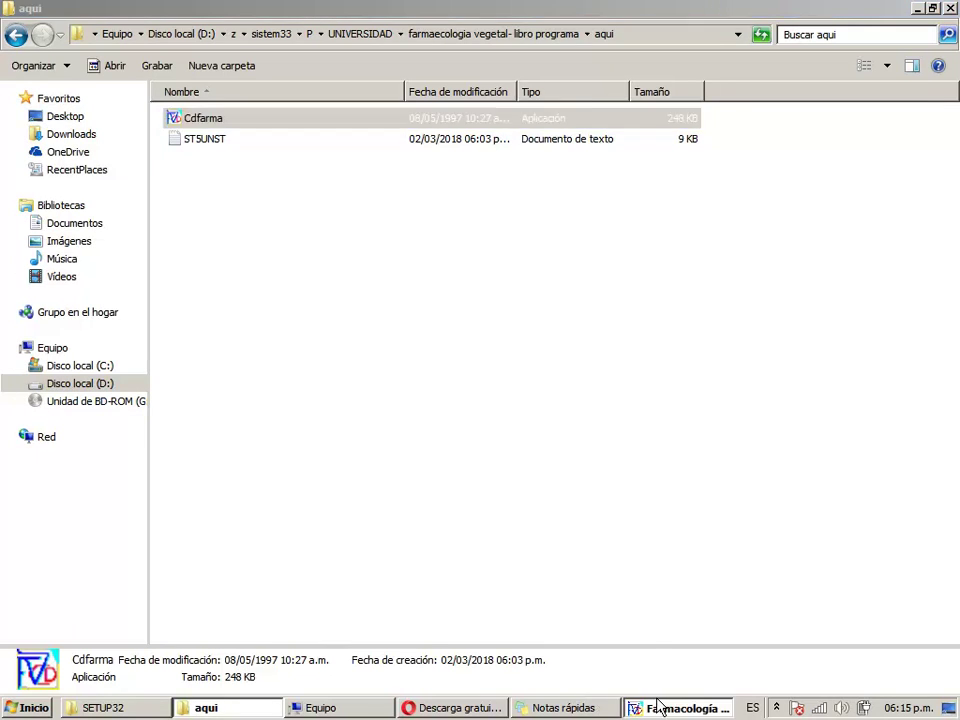